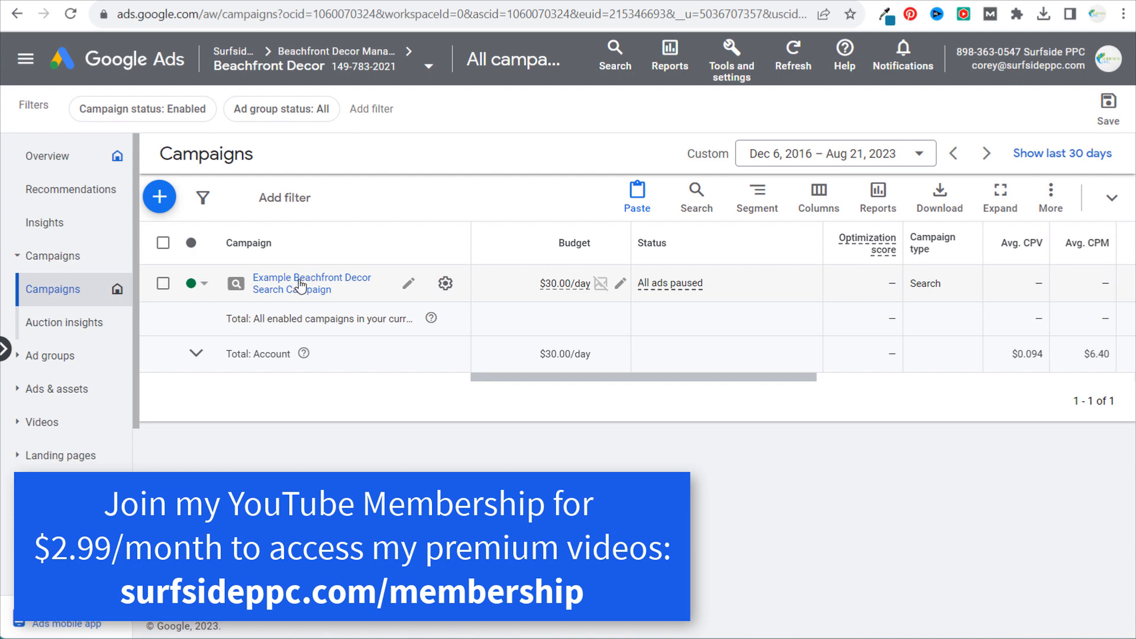
- Open the Mermaid Bedding ad group in the Example Beachfront Decor Search Campaign and view its ads
click(302, 286)
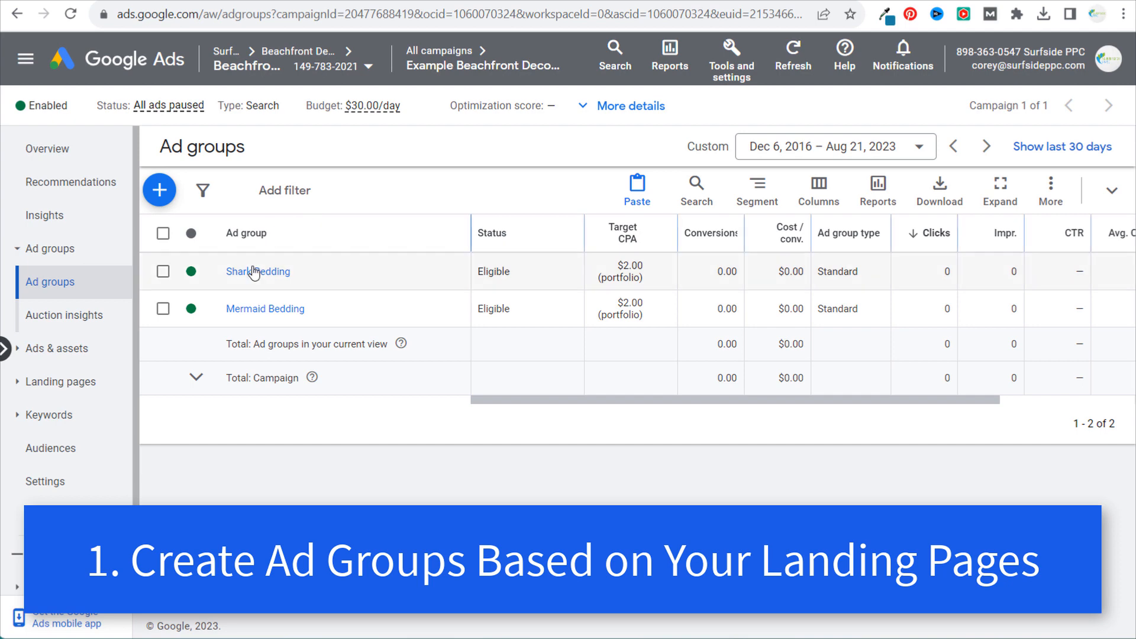
click(253, 309)
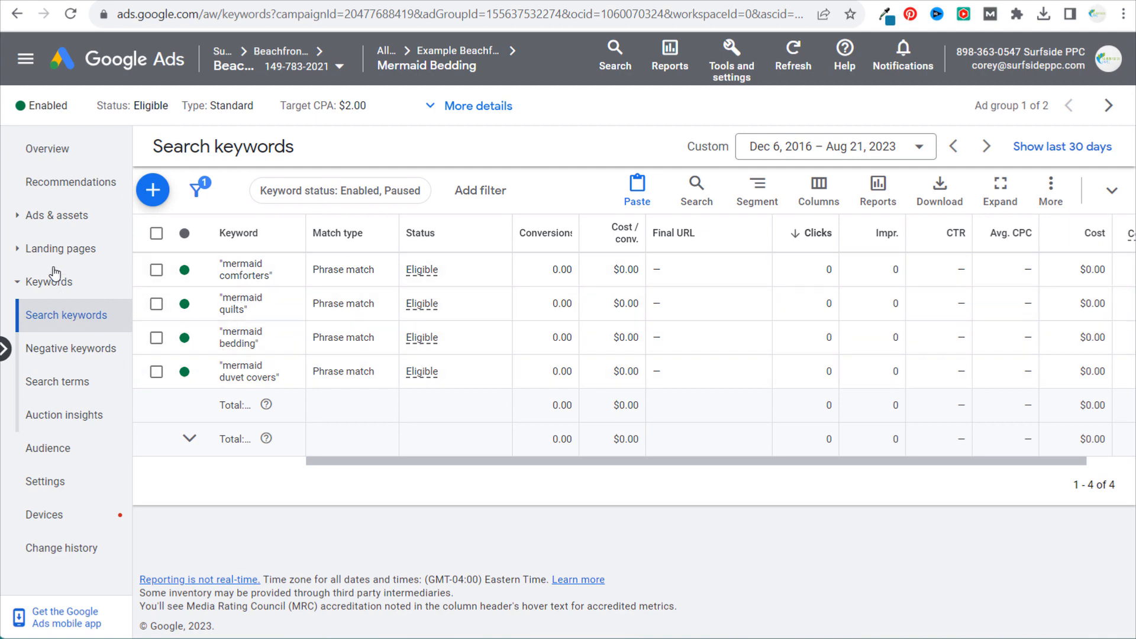
click(59, 217)
click(50, 259)
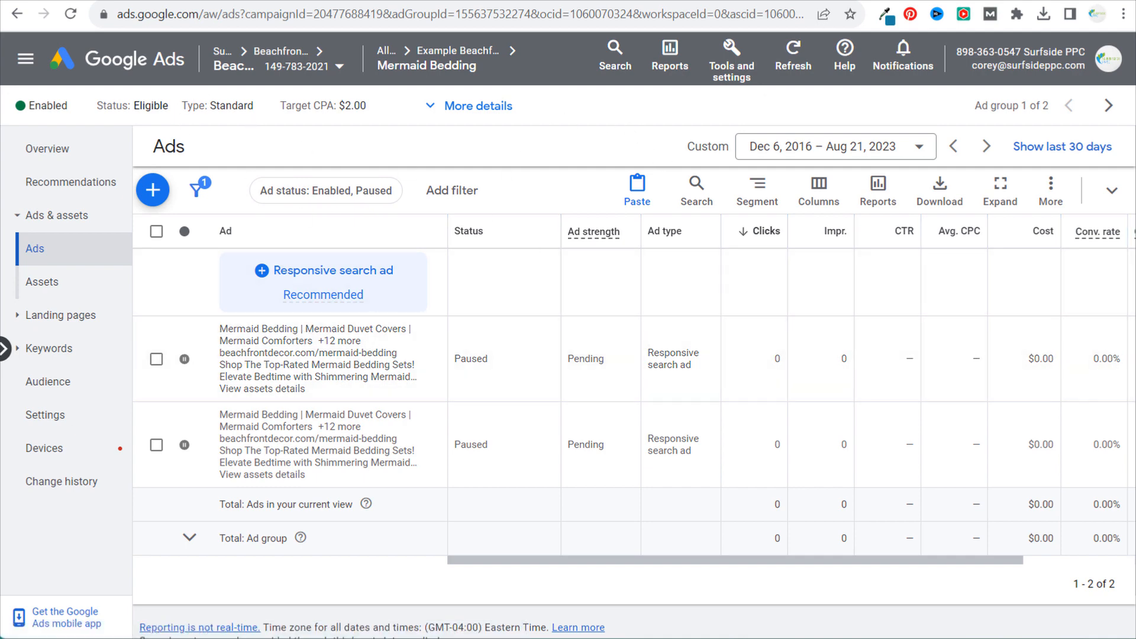
- Review the products on the beachfrontdecor.com mermaid bedding sets landing page
click(852, 1)
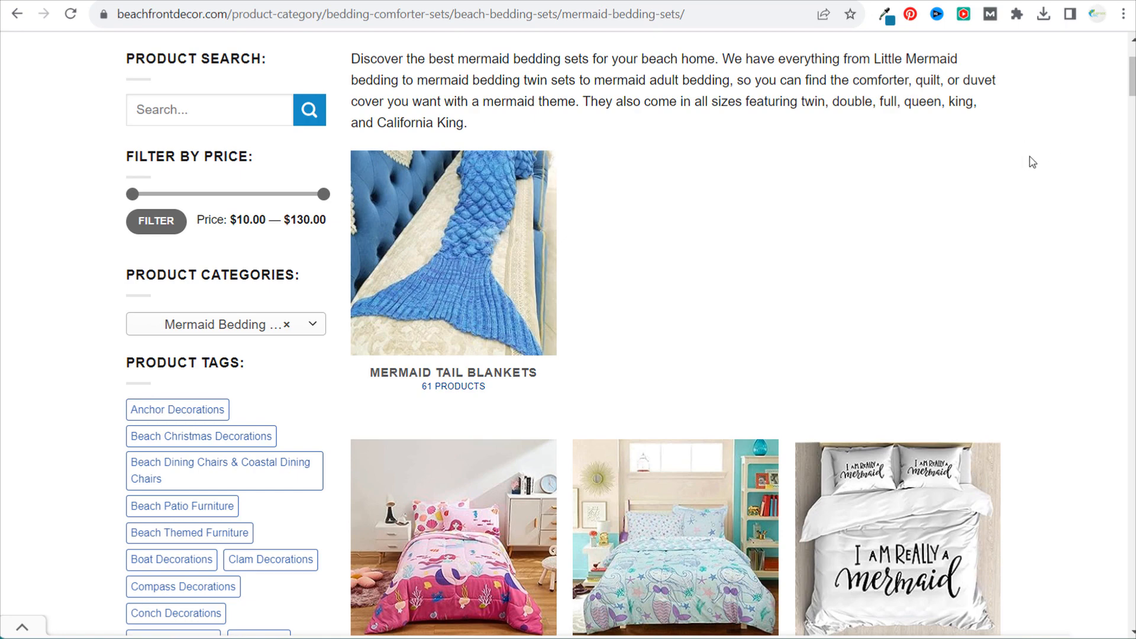
scroll(1033, 148, down, 4)
scroll(1081, 203, down, 3)
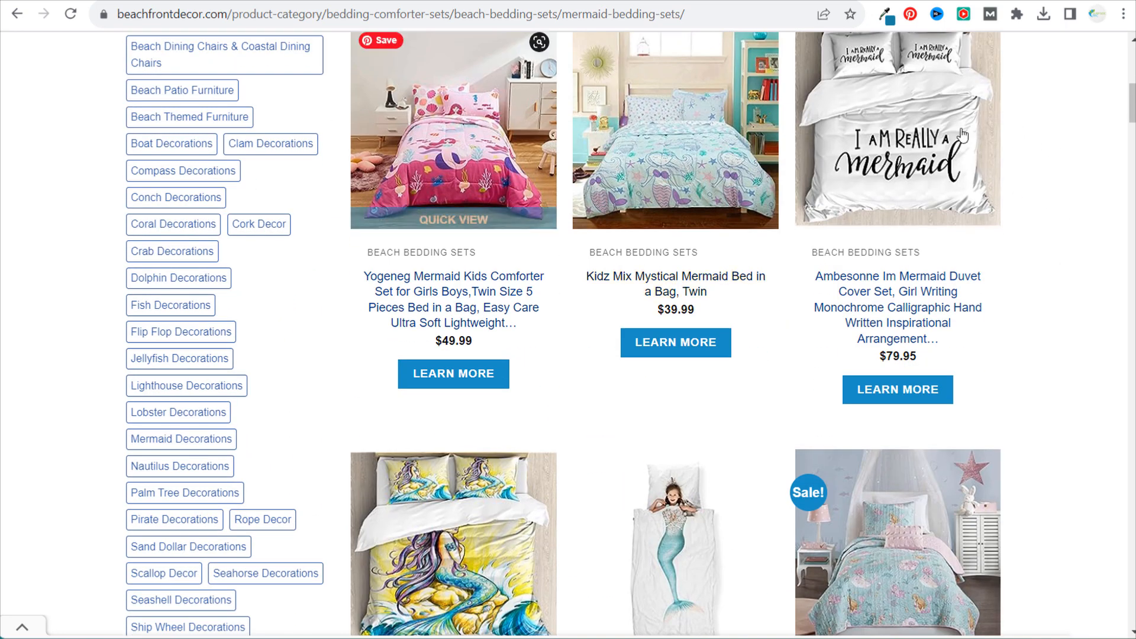
mouse_move(839, 174)
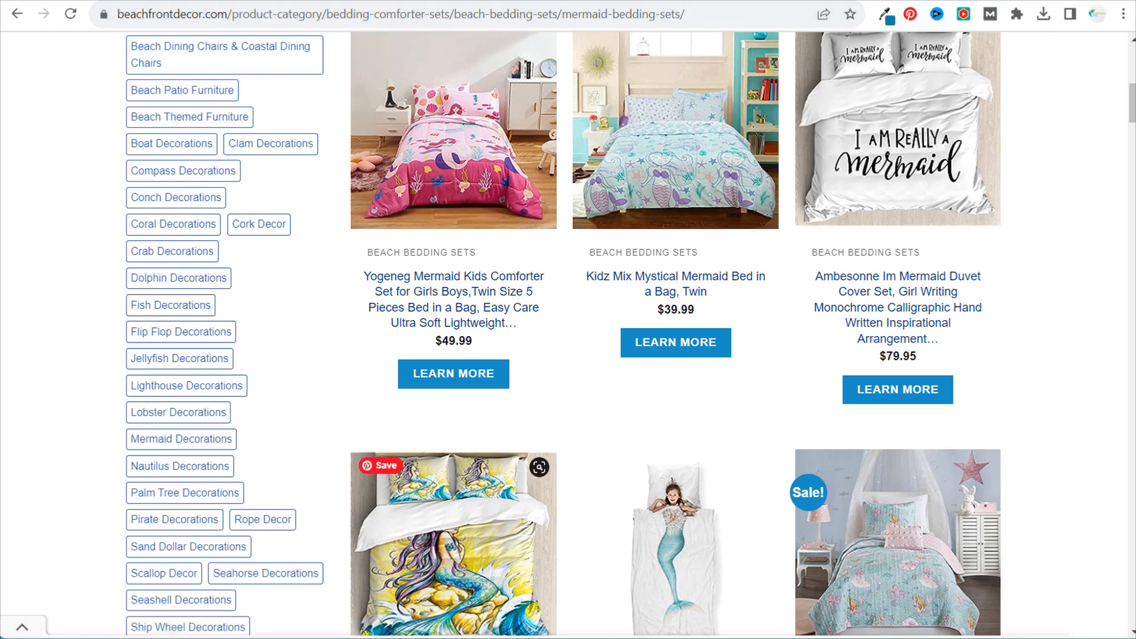
- Switch to the Google Ads Keyword Research sheet in Excel and review the page titles and their landing page URLs
mouse_move(426, 636)
click(450, 563)
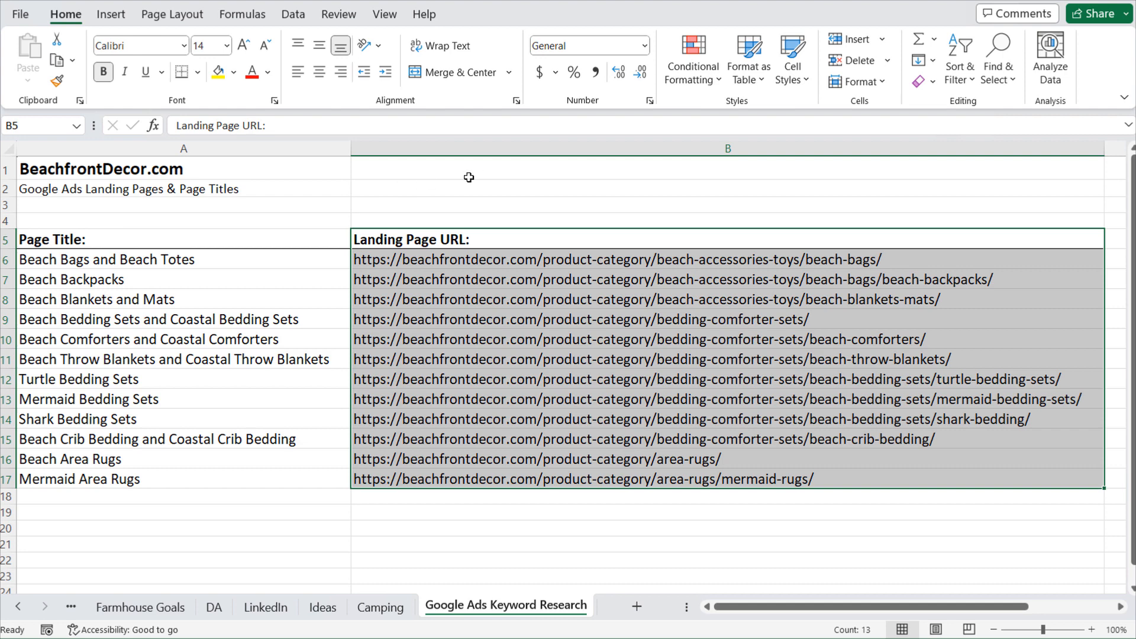
click(469, 177)
click(100, 191)
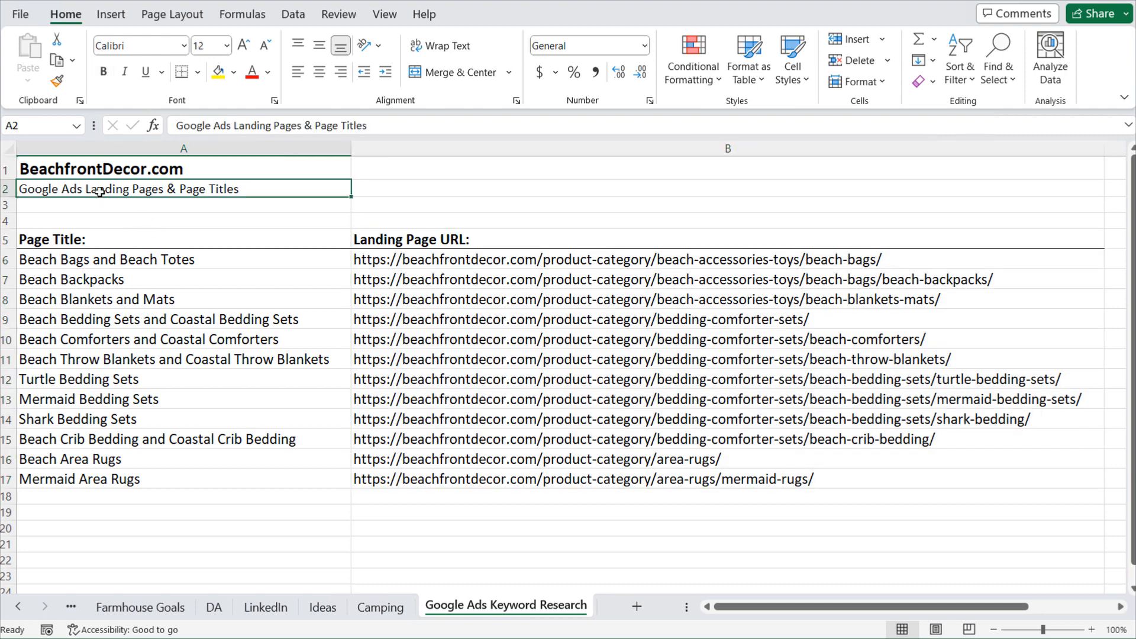
drag(157, 236, 147, 483)
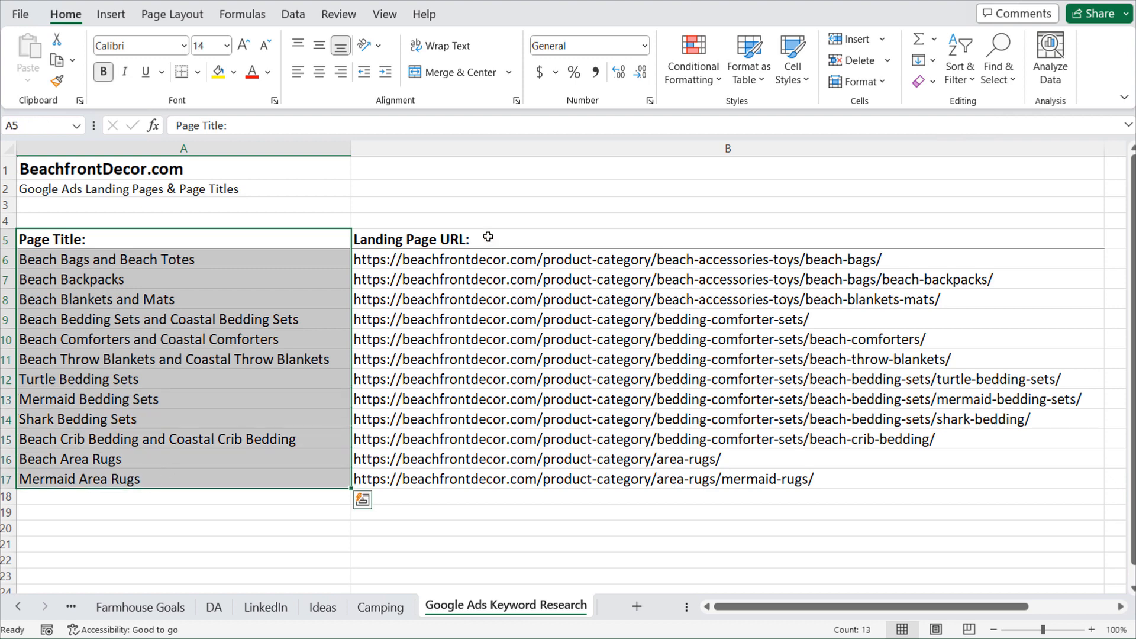
drag(484, 236, 483, 477)
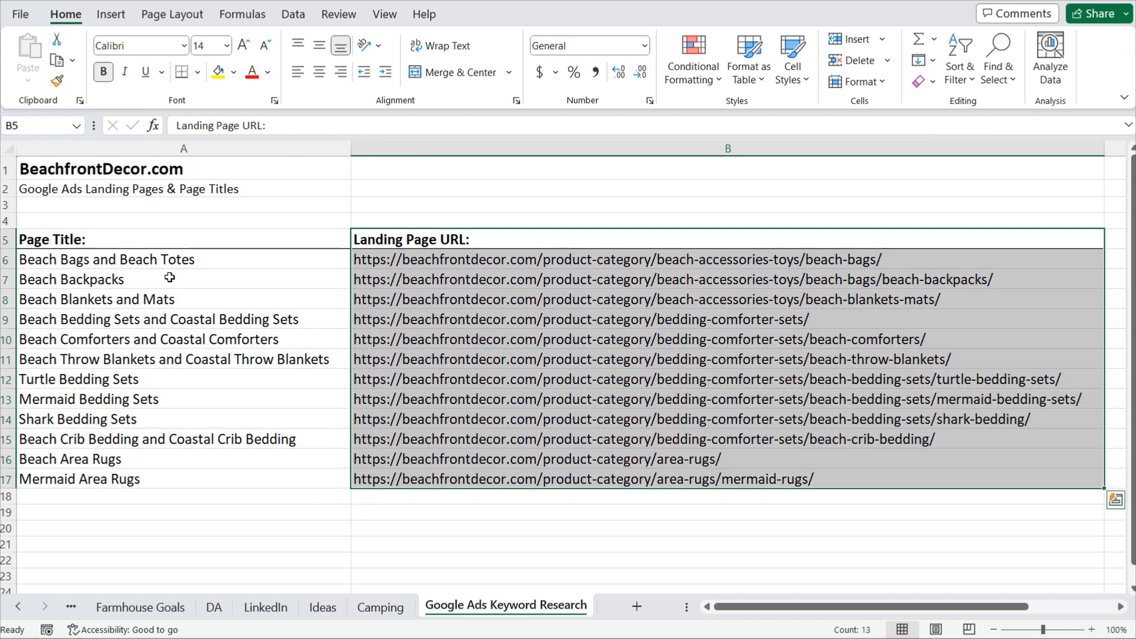
click(186, 242)
drag(185, 242, 198, 498)
drag(493, 261, 482, 479)
click(493, 545)
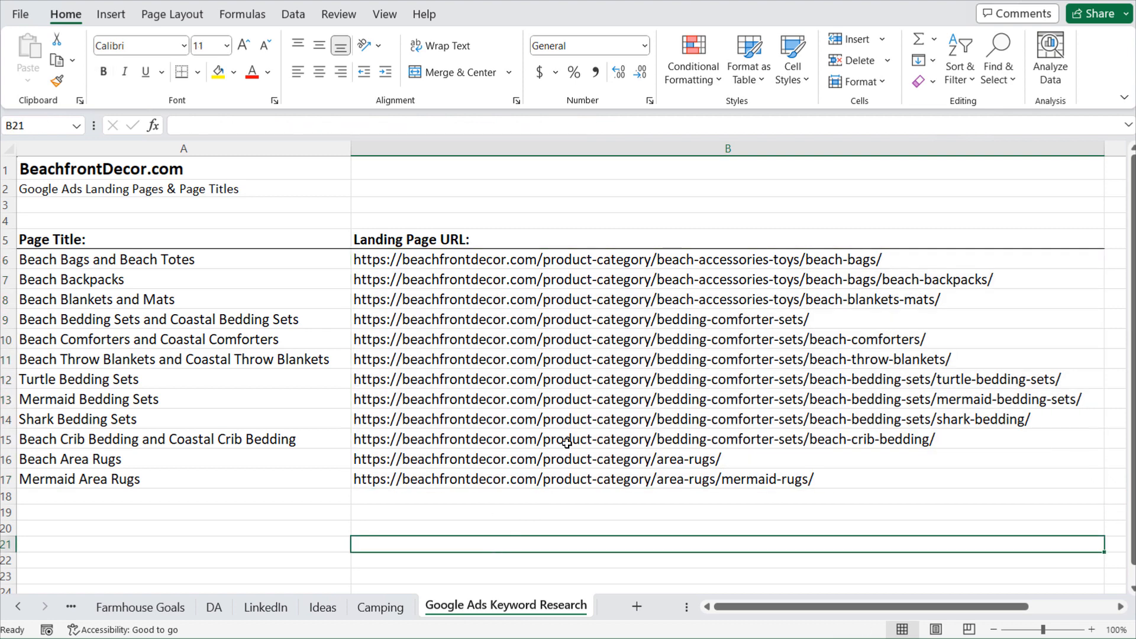
- Examine the bedding-related landing page URLs and titles, including Turtle Bedding Sets and Beach Comforters, as possible ad group themes
drag(567, 442, 587, 314)
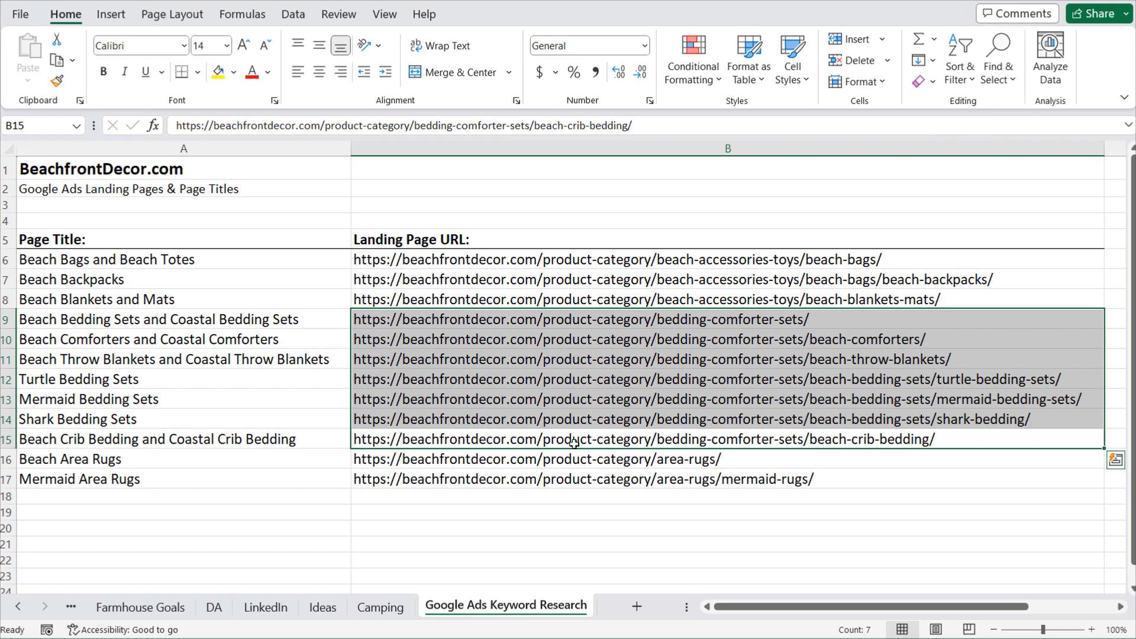
click(71, 413)
click(70, 378)
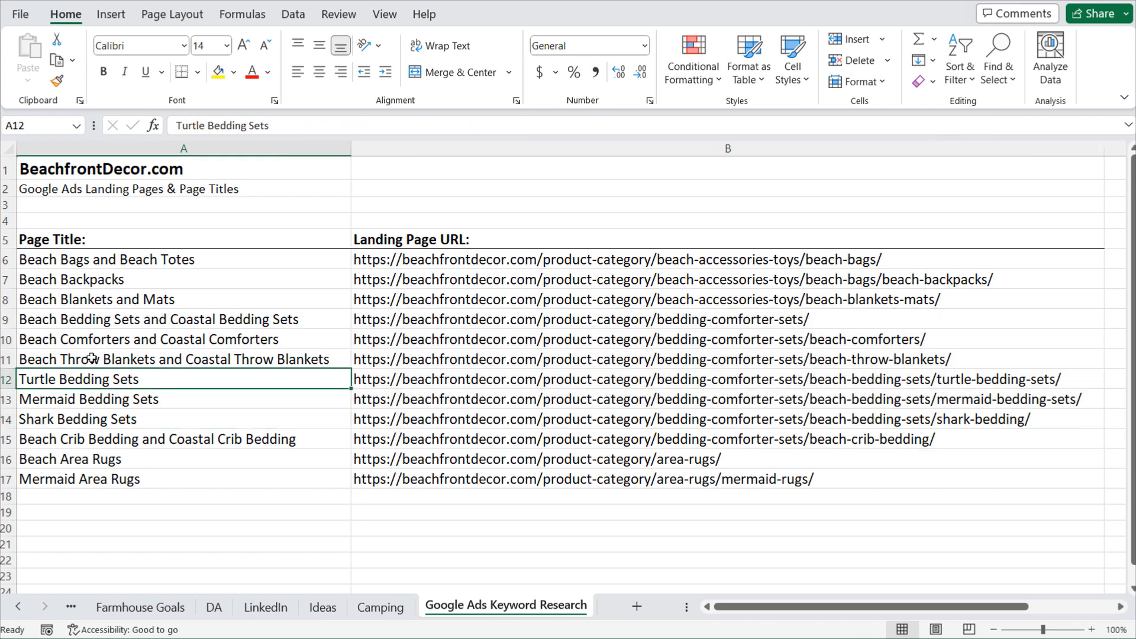
click(104, 341)
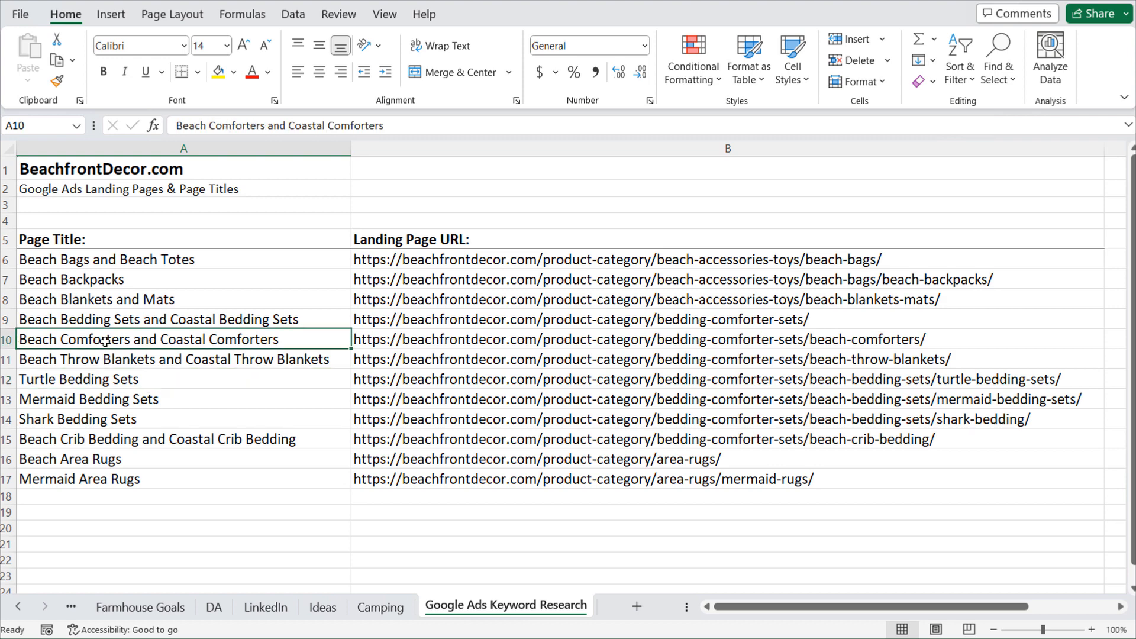
click(96, 381)
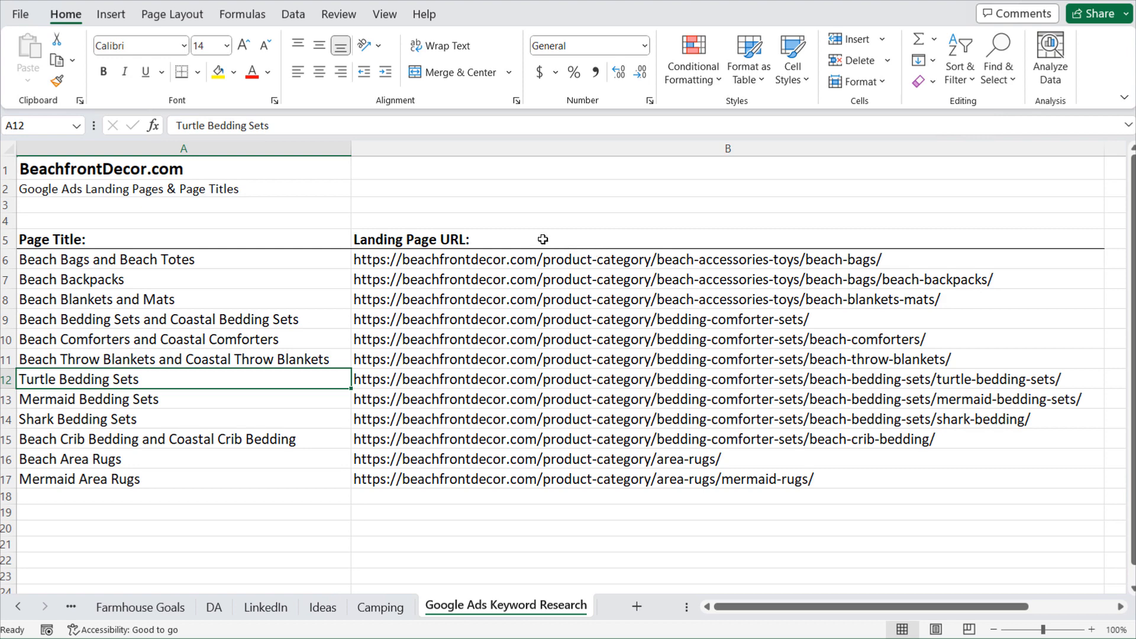
drag(521, 235, 504, 459)
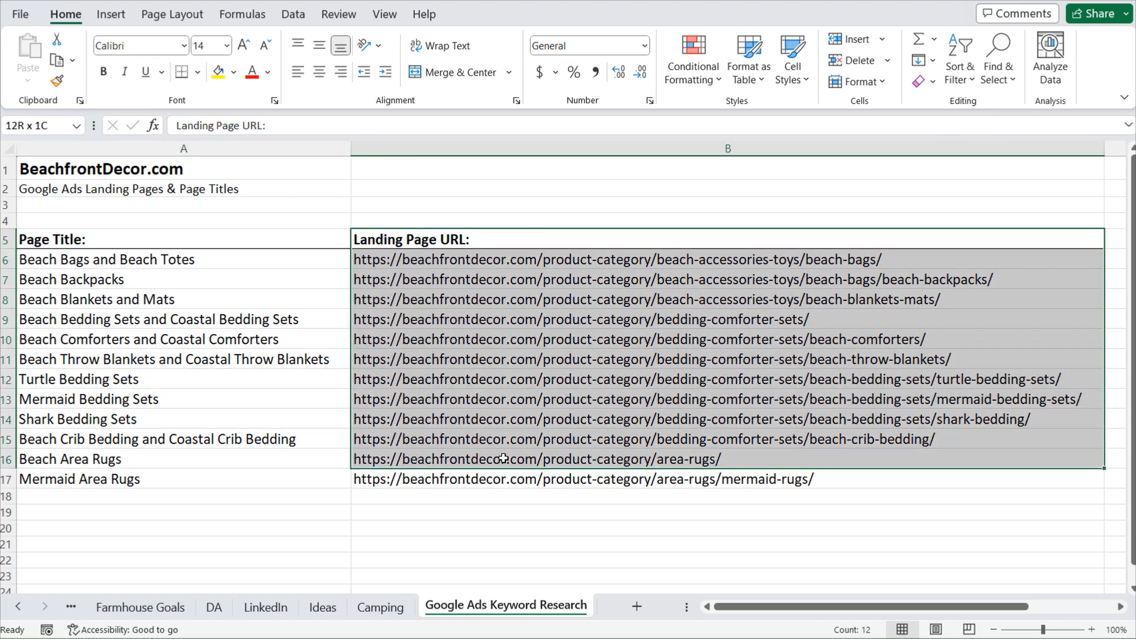
click(502, 207)
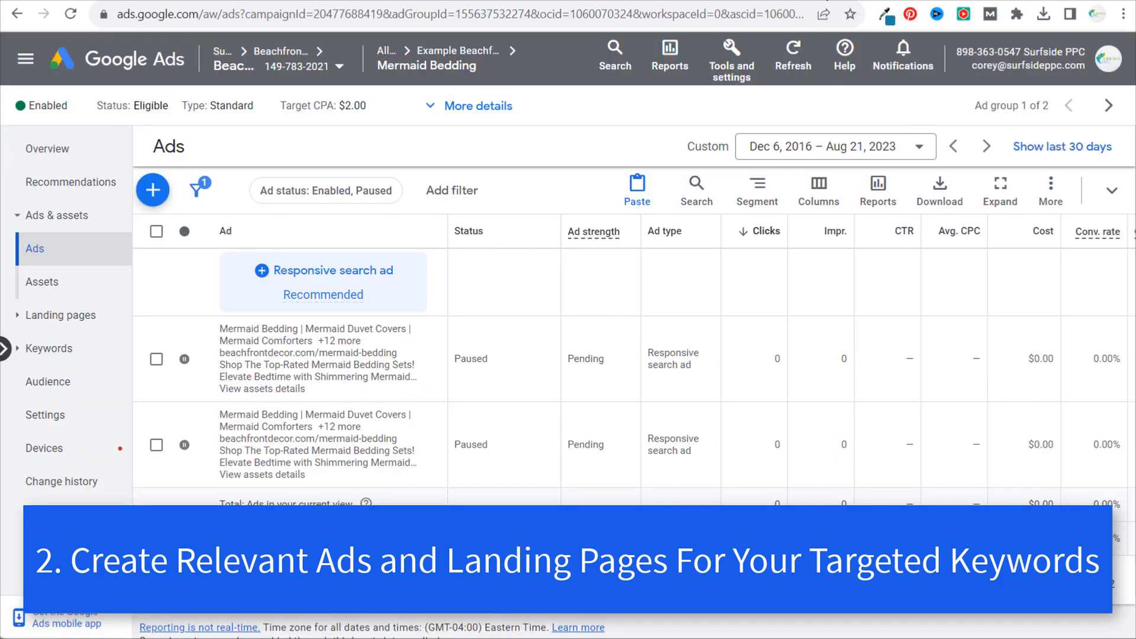
- Switch back to Google Ads and open the Mermaid Bedding search keywords from the campaign's ad groups
click(477, 55)
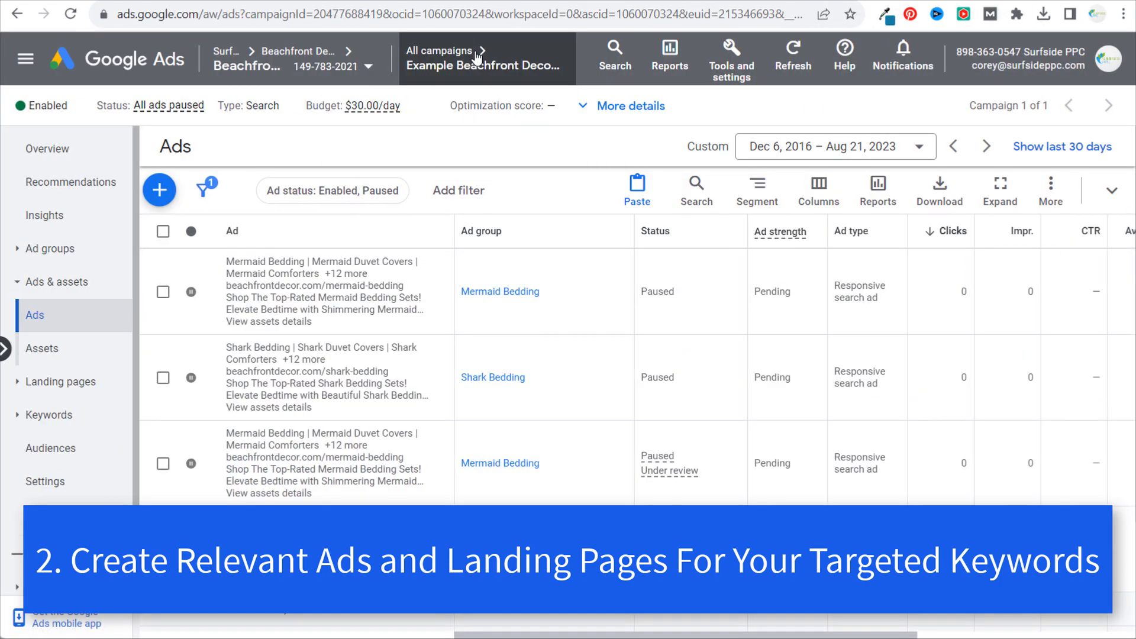
click(67, 261)
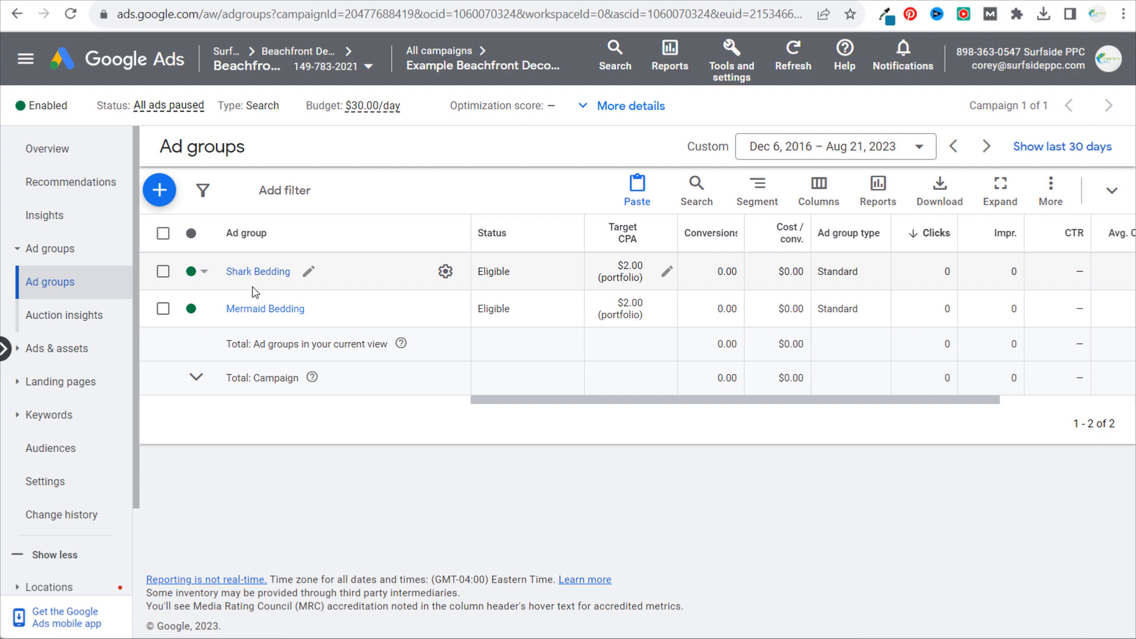
click(256, 313)
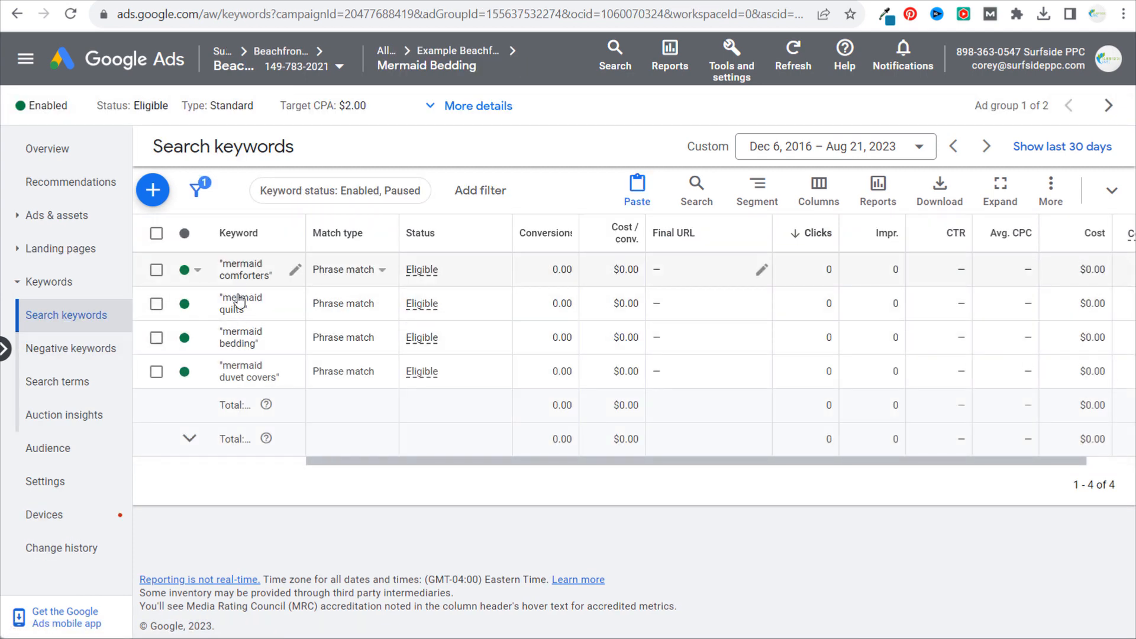
- Examine the match type options for the "mermaid comforters" keyword, including the broad match recommendation, without changing it
click(341, 273)
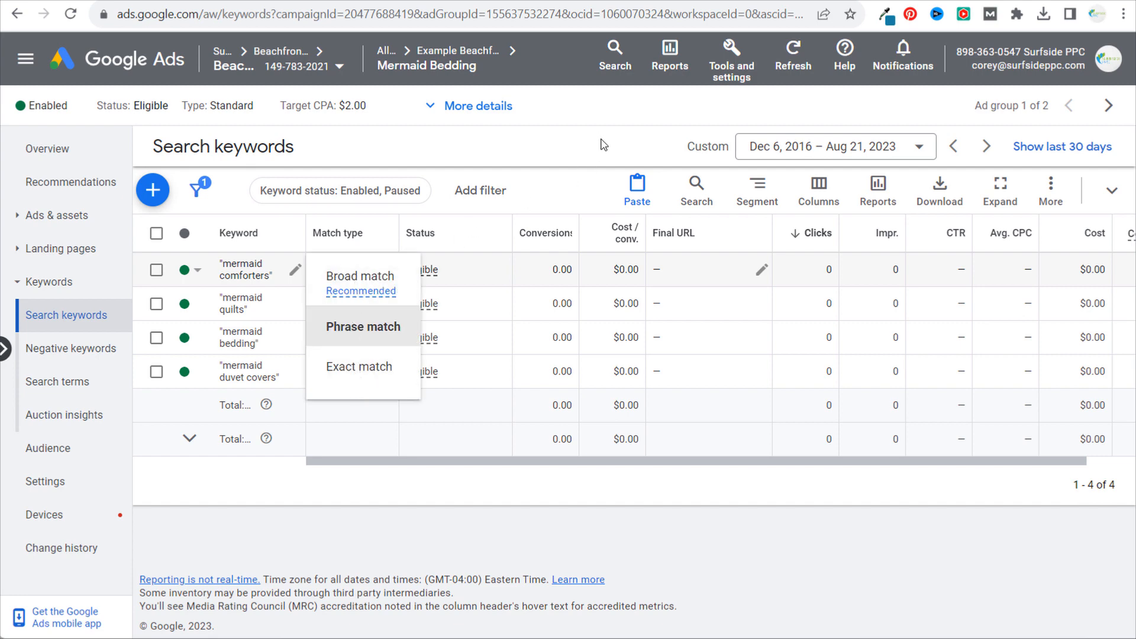
click(556, 160)
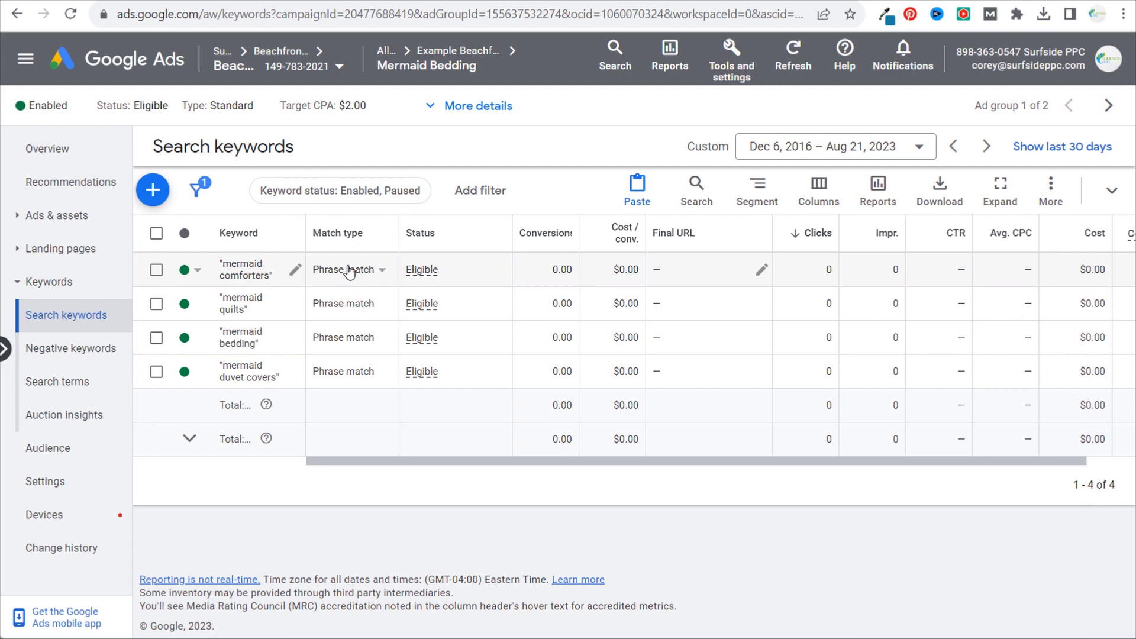
click(327, 276)
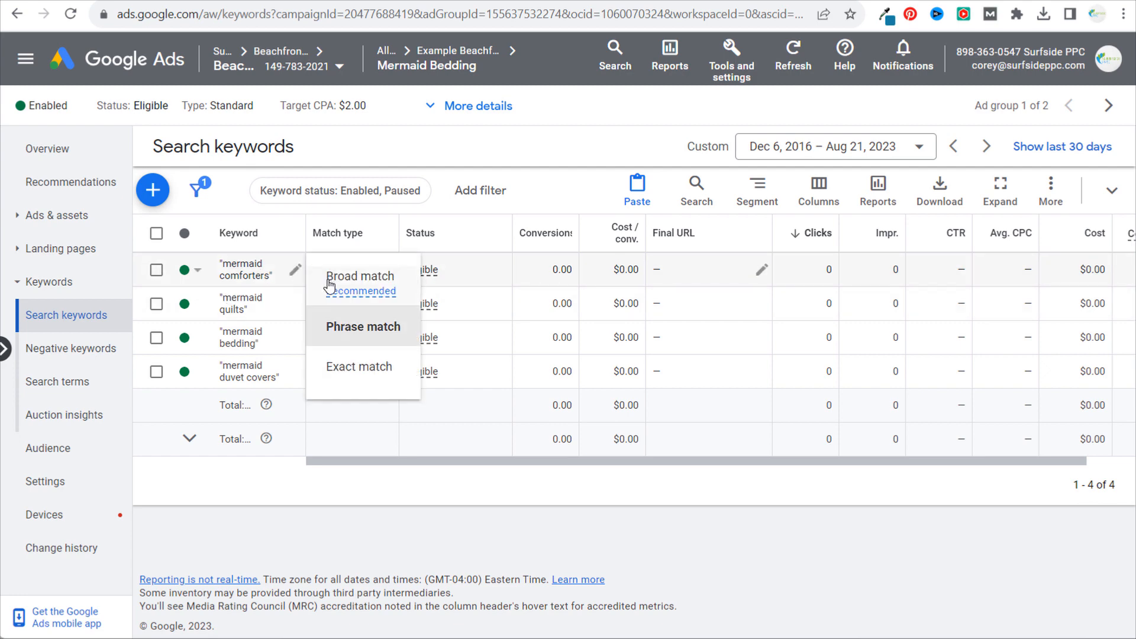
mouse_move(352, 291)
mouse_move(376, 291)
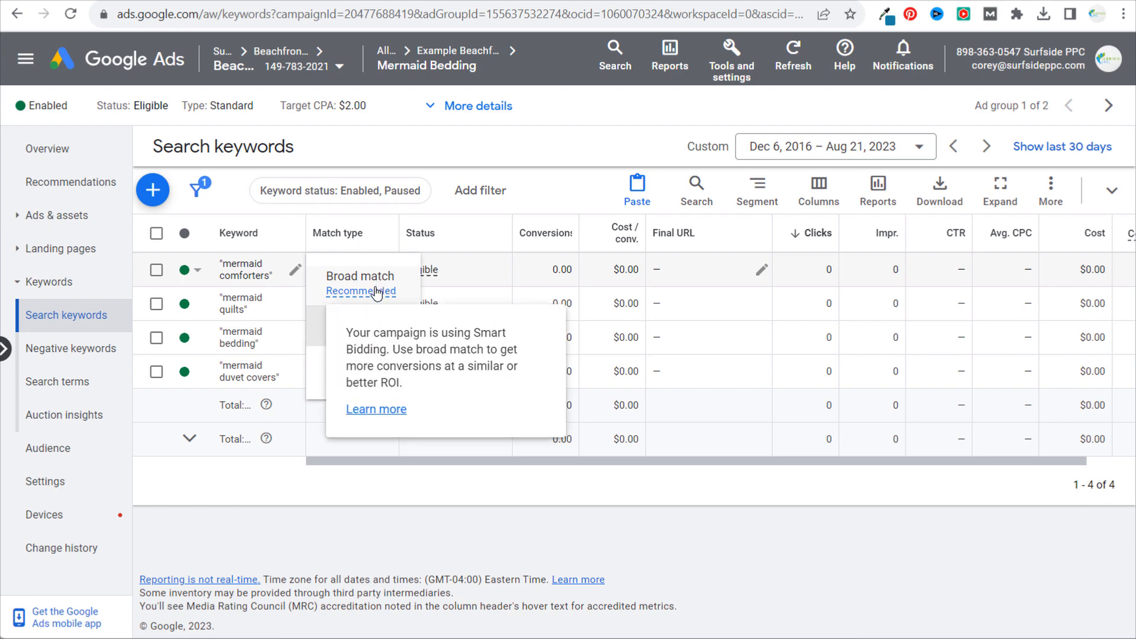
click(330, 314)
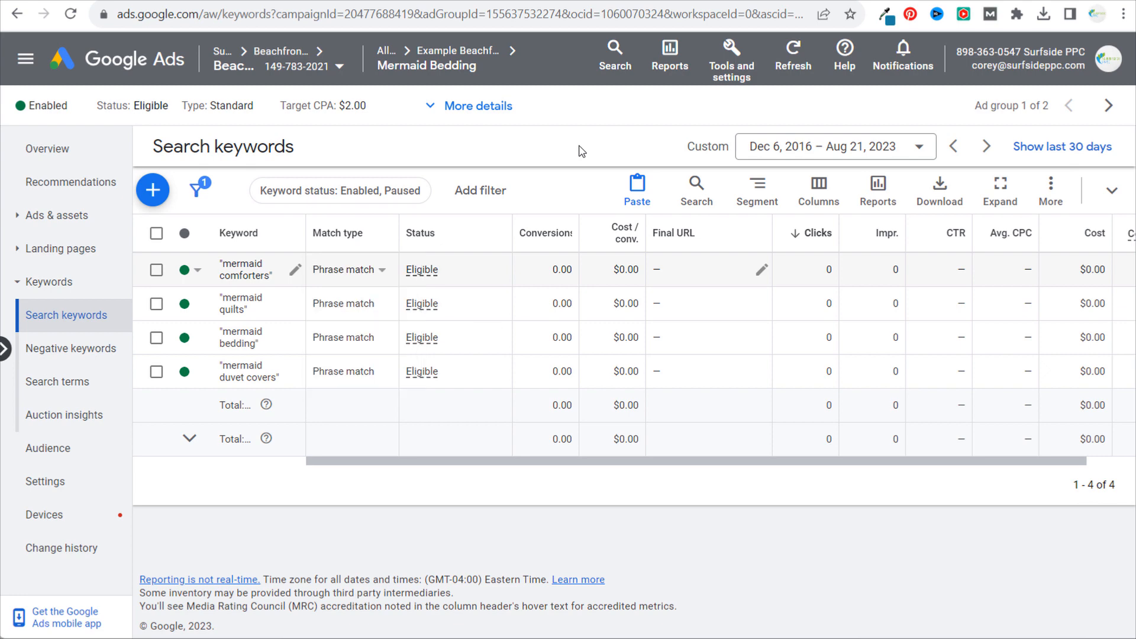
click(353, 273)
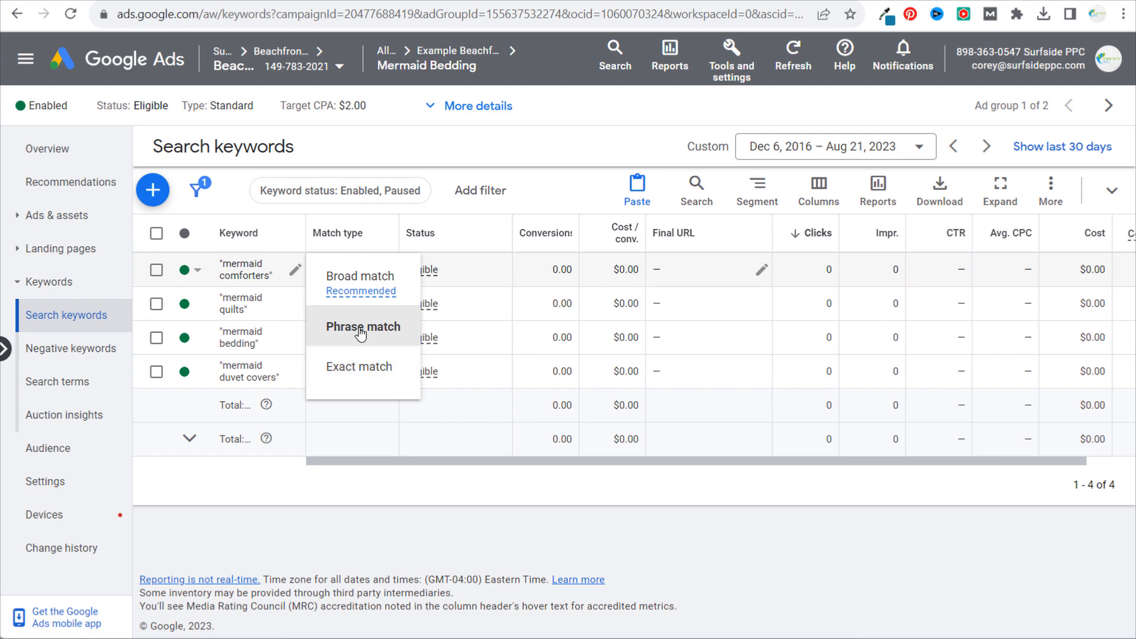
click(552, 148)
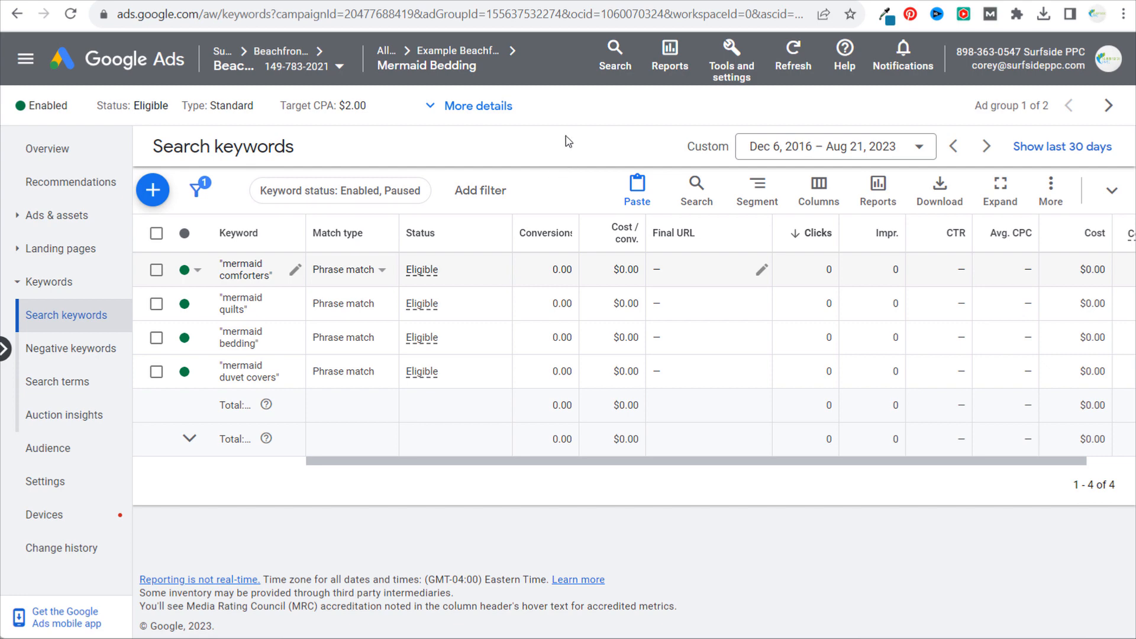
- View the Mermaid Bedding ad group's ads and compare them with the mermaid bedding sets landing page
mouse_move(409, 68)
click(39, 215)
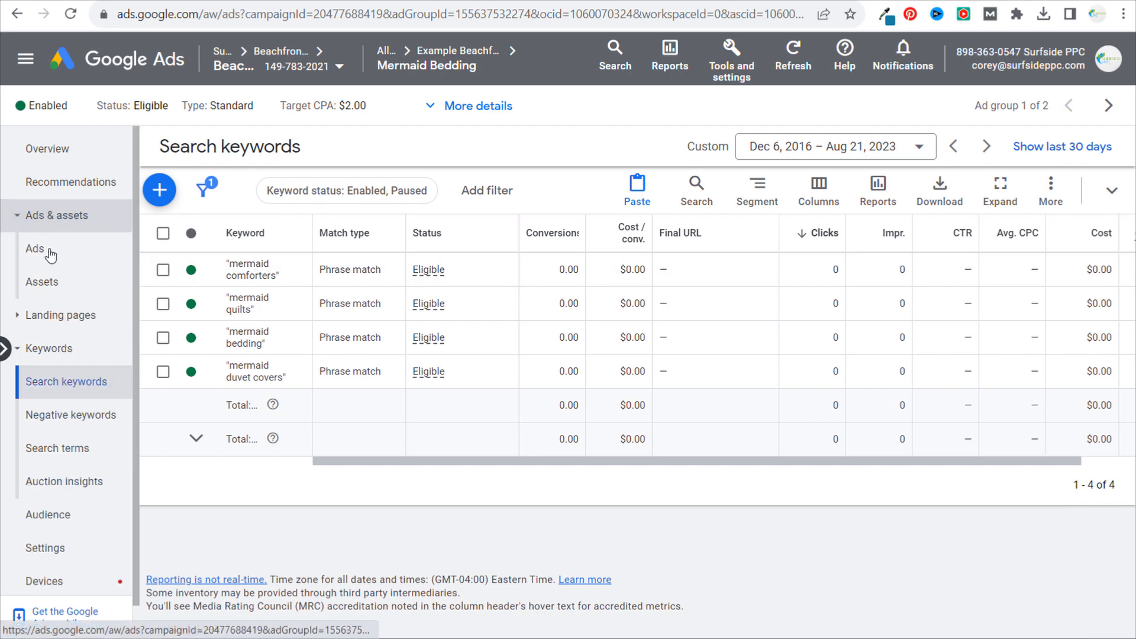
click(49, 251)
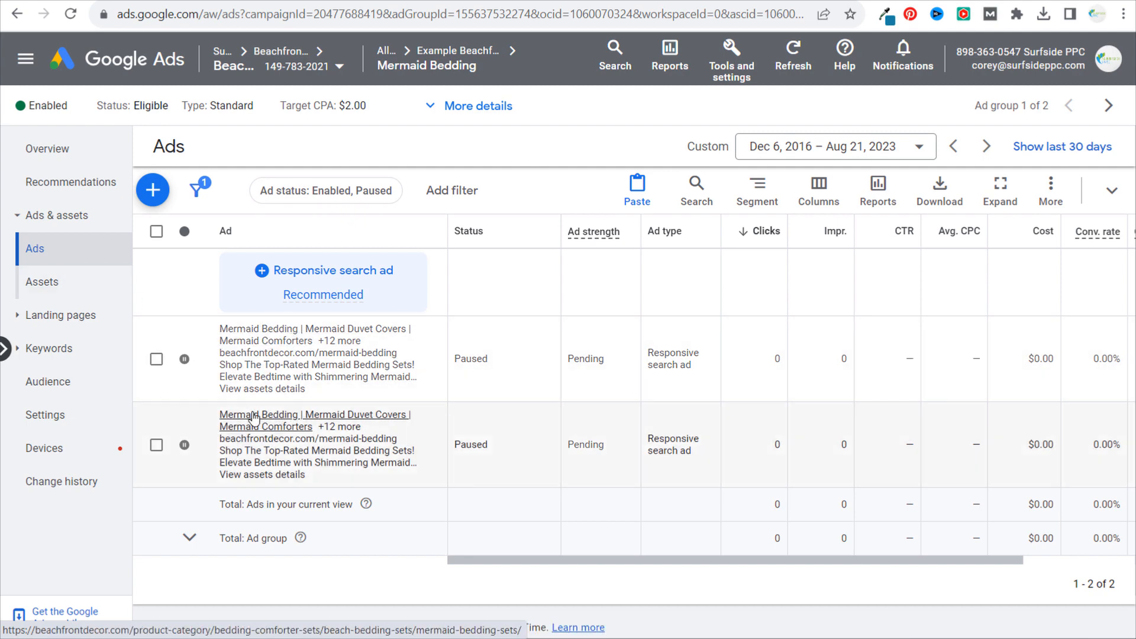
click(846, 0)
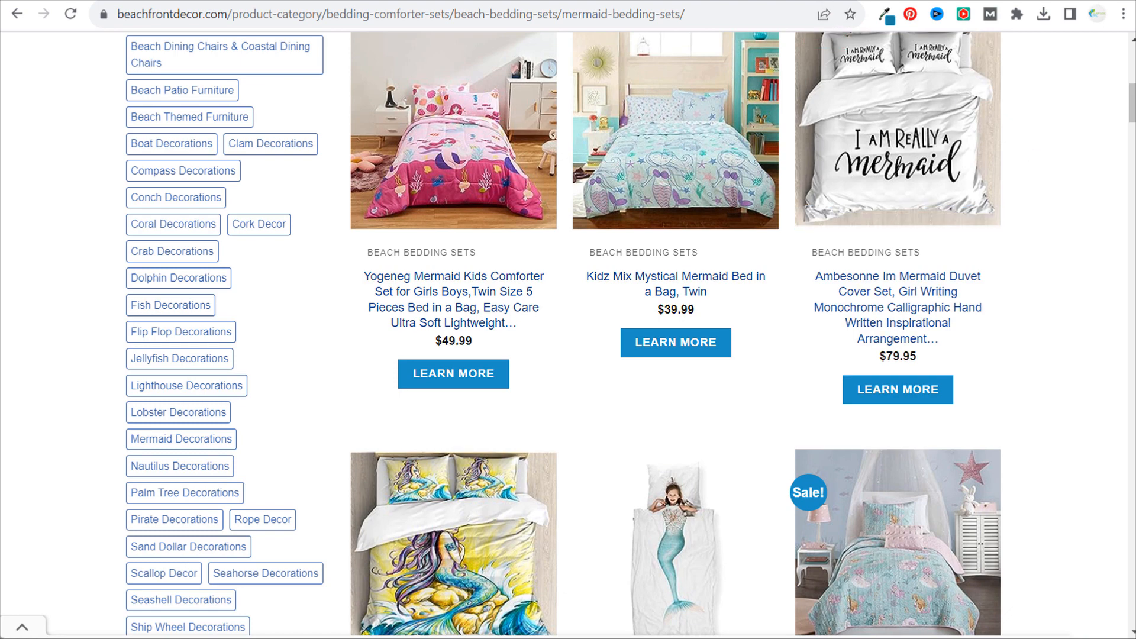
- Switch back to Google Ads and start a new ad group in the Example Beachfront Decor Search Campaign
click(225, 1)
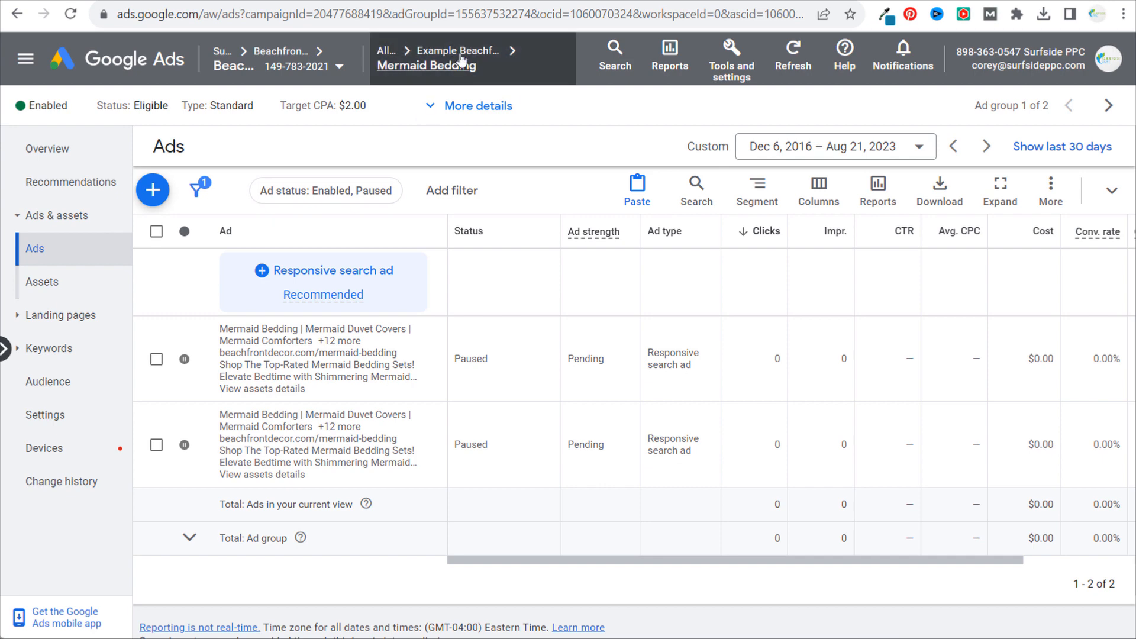
mouse_move(469, 51)
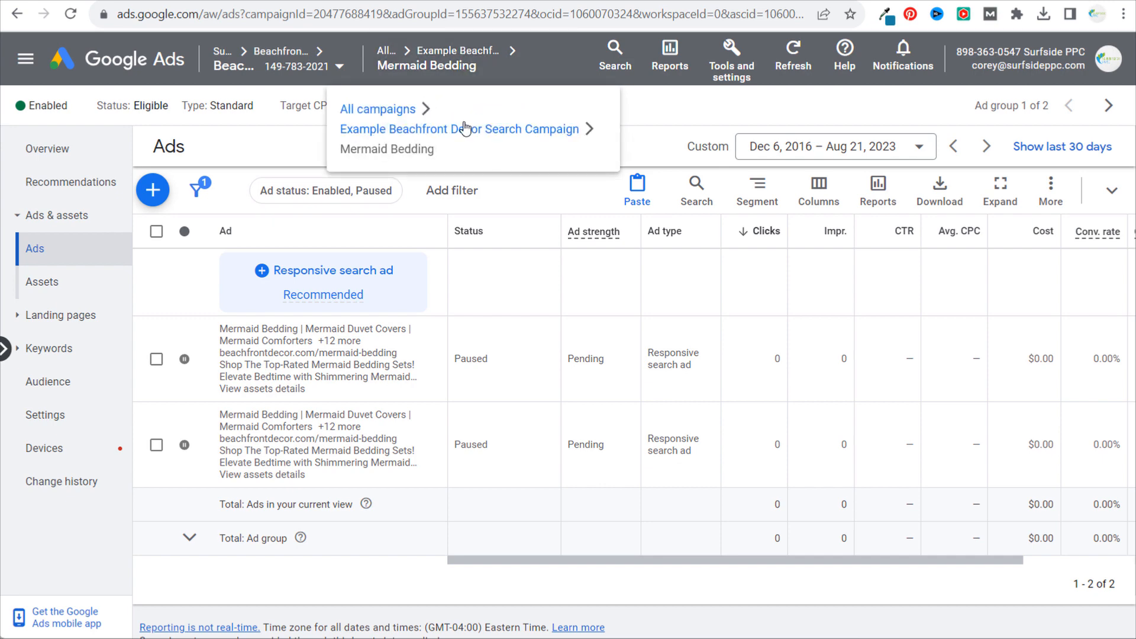
click(468, 53)
click(59, 250)
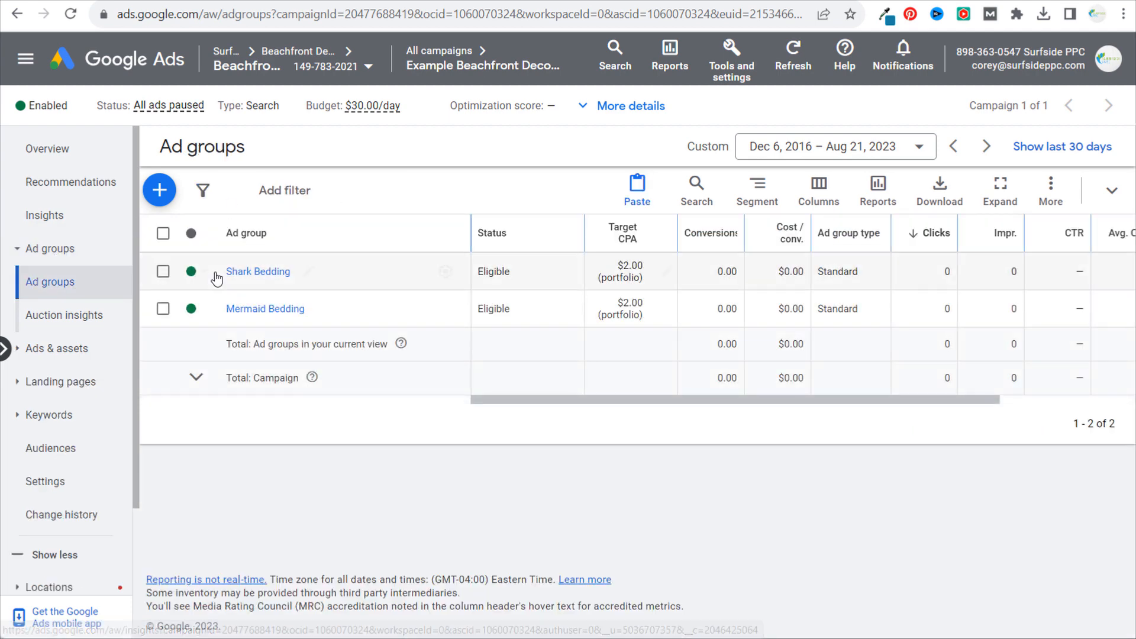
click(160, 191)
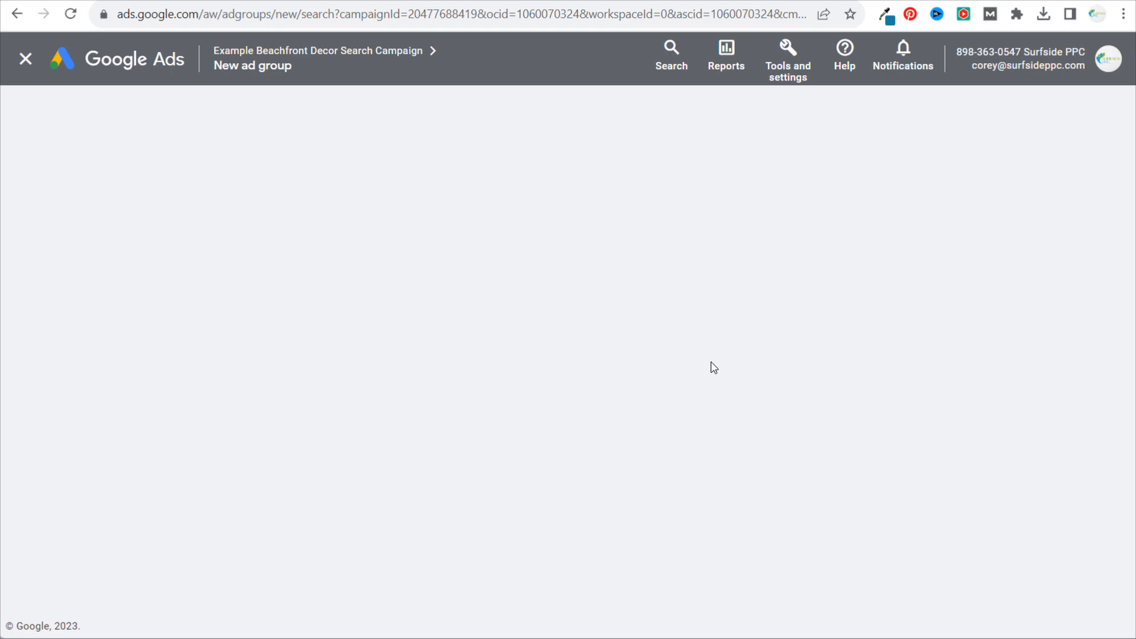
- Switch to the Daily workbook in Excel and select the Beach Crib Bedding page title and its landing page URL
mouse_move(512, 638)
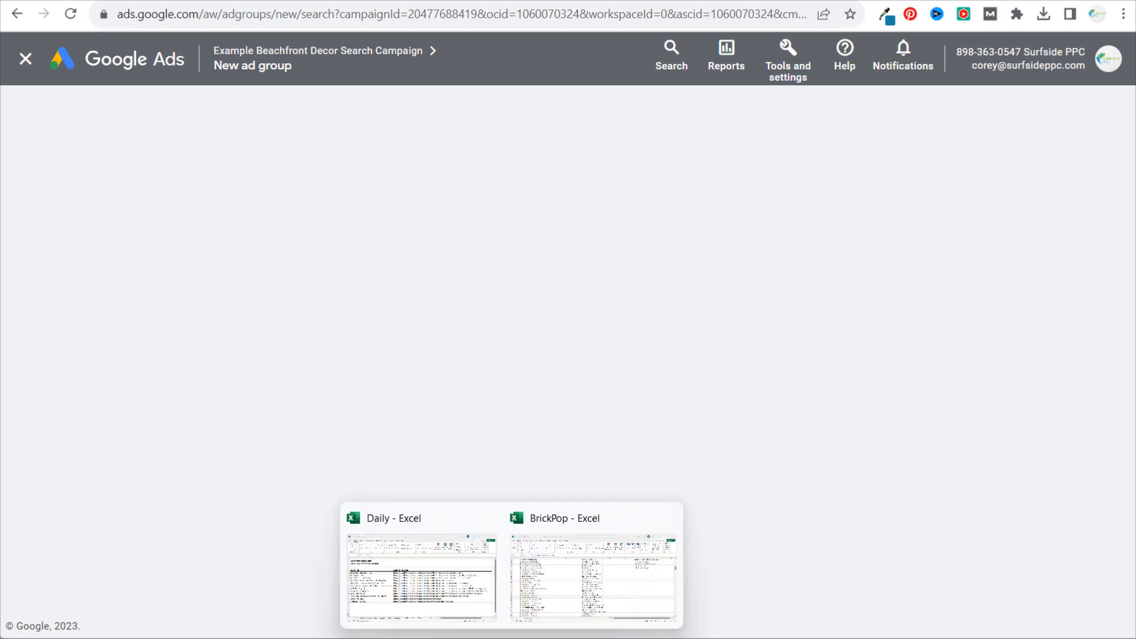
click(466, 605)
click(199, 441)
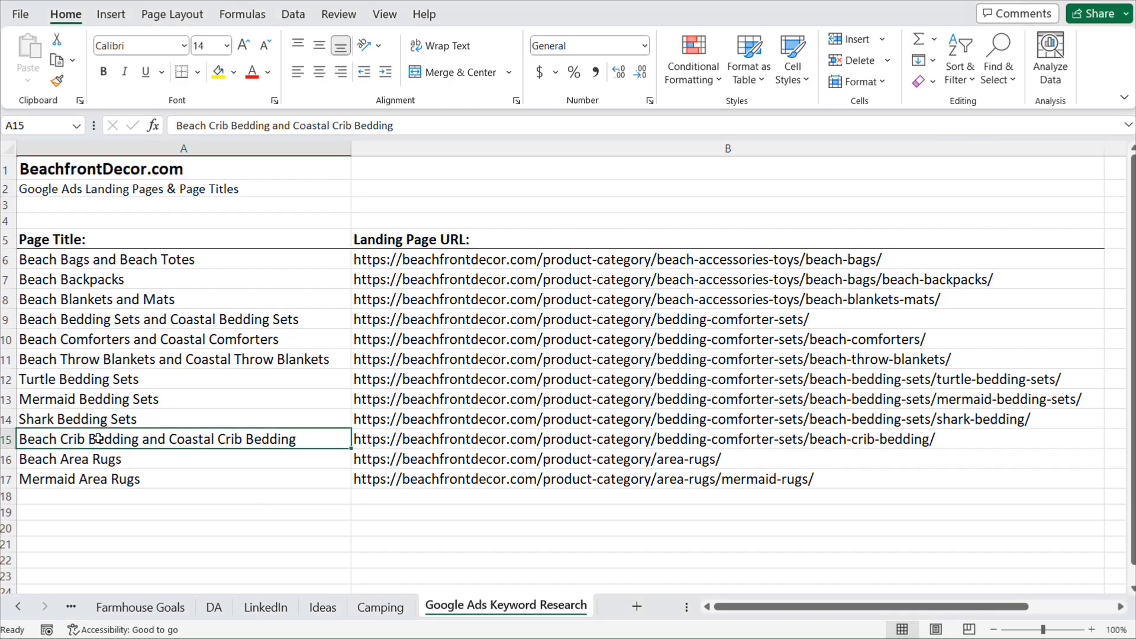
click(681, 436)
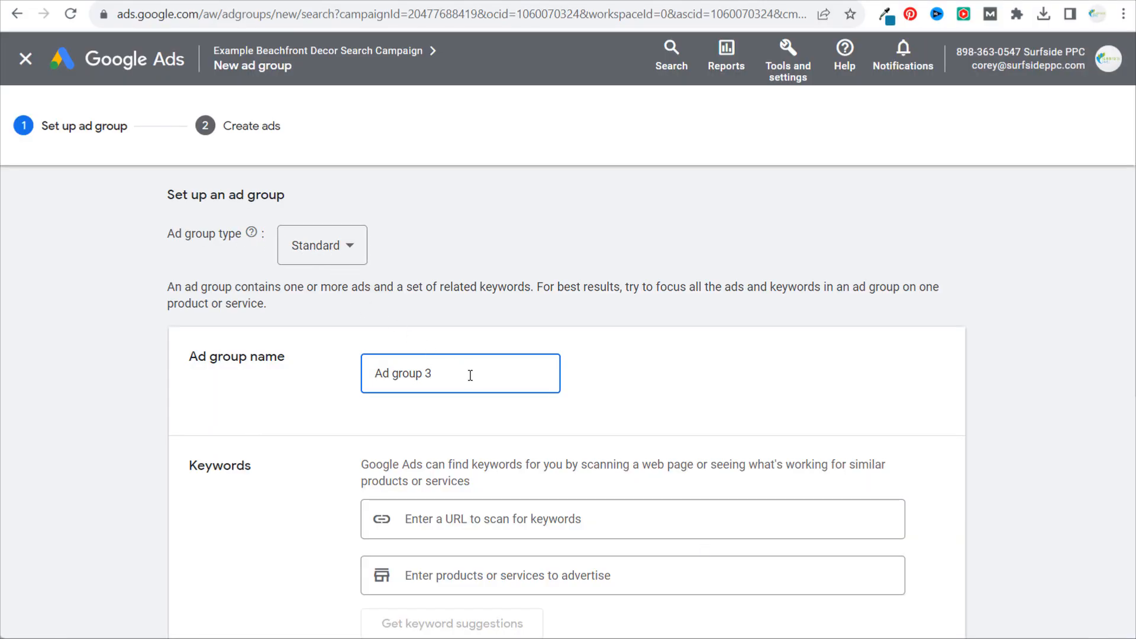
- Name the new Google Ads ad group "Beach Crib Bedding"
drag(471, 376, 339, 376)
text(Beach)
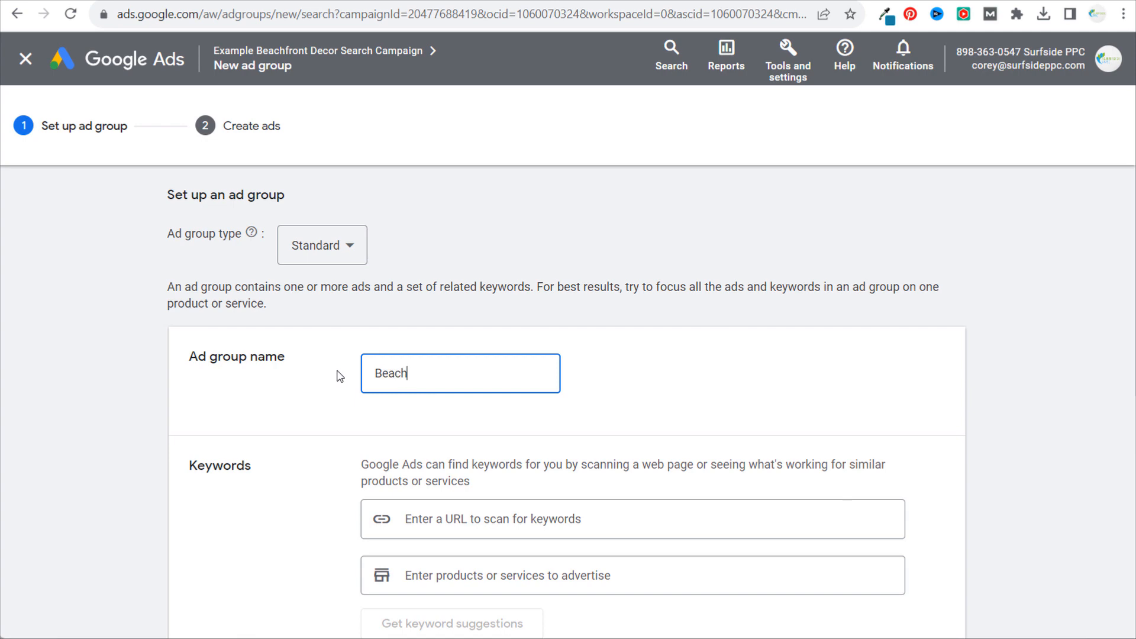
text( Crib Bedding)
click(789, 324)
- Add the phrase-match keywords "beach crib bedding" and "coastal crib bedding", then save and continue to ad creation
scroll(788, 325, down, 2)
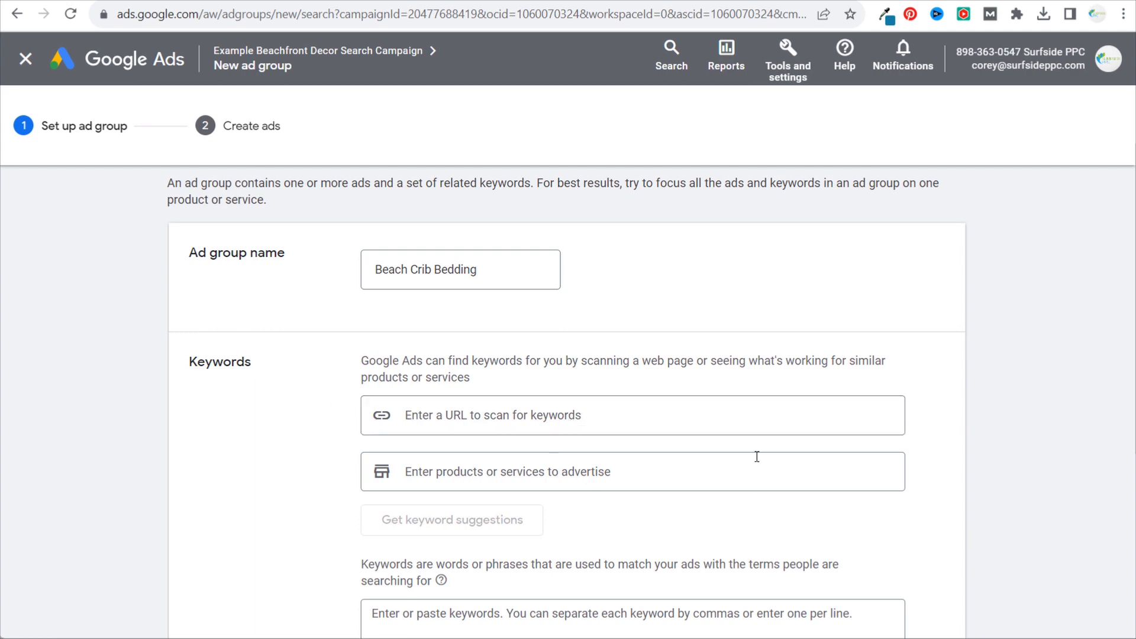
scroll(1016, 370, down, 6)
scroll(1012, 363, up, 2)
click(804, 403)
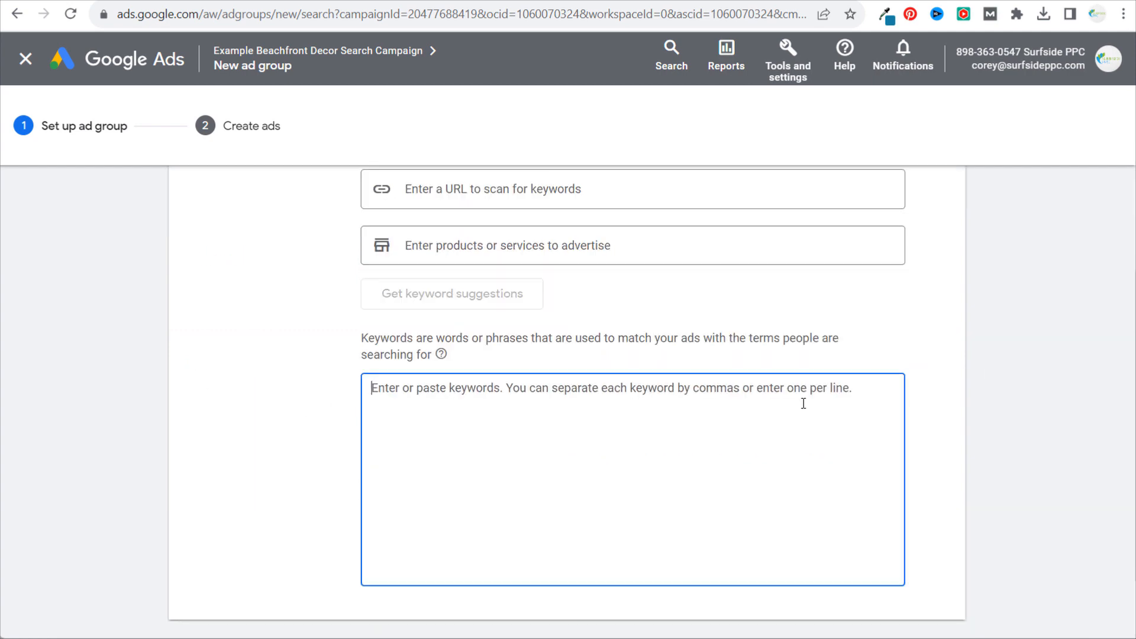
text("beach cr)
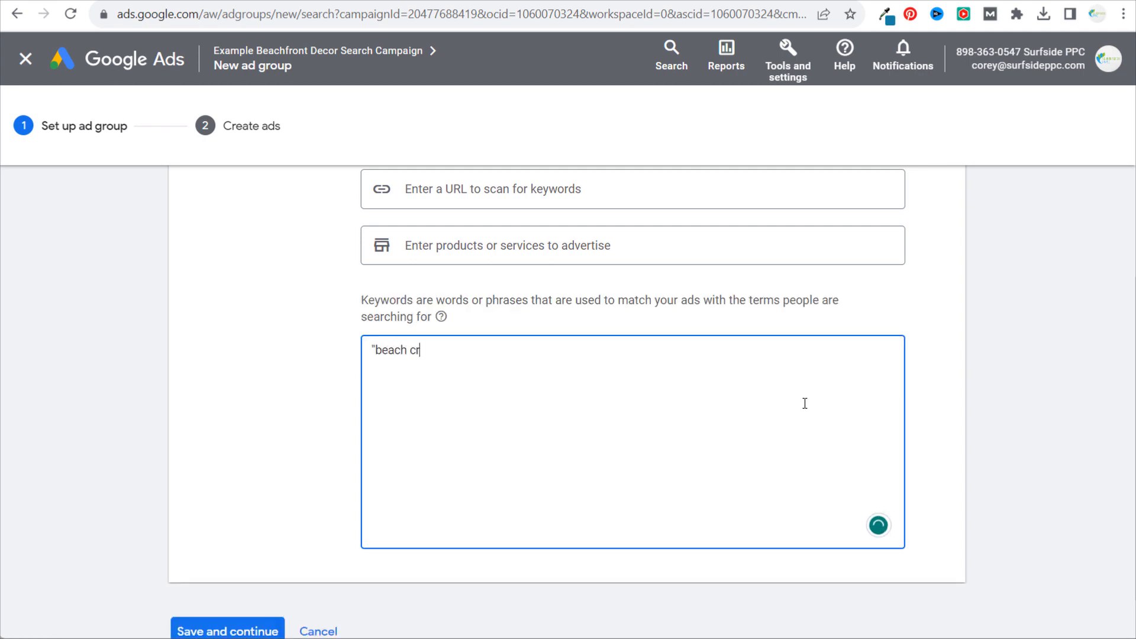
text(ib bedding" "coas)
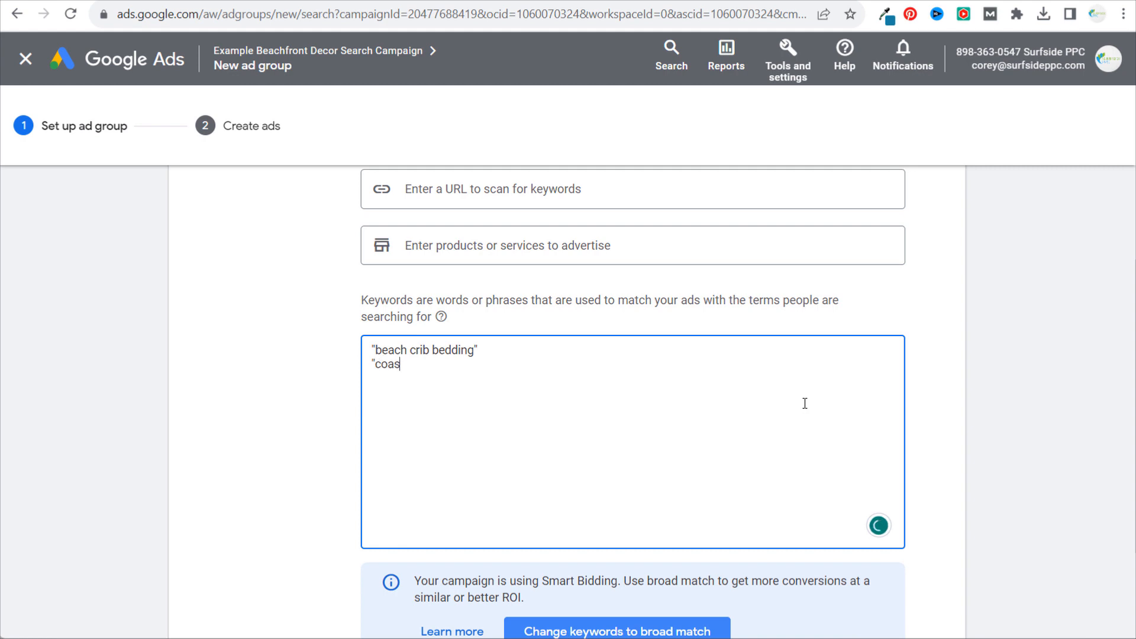
text(tal crib bedding")
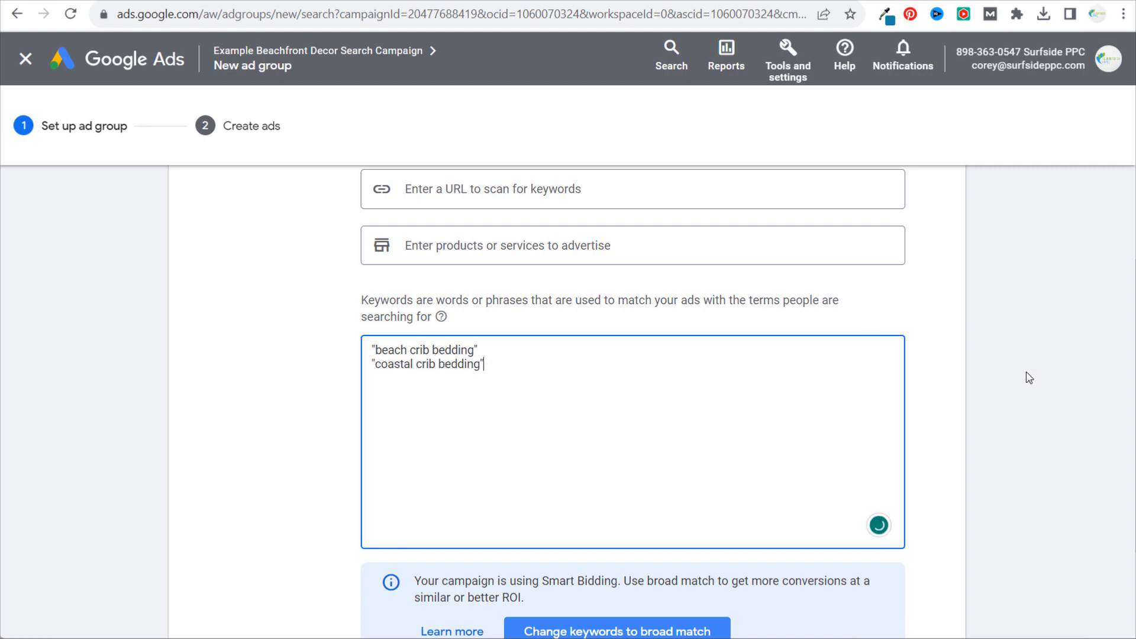
scroll(1033, 378, down, 3)
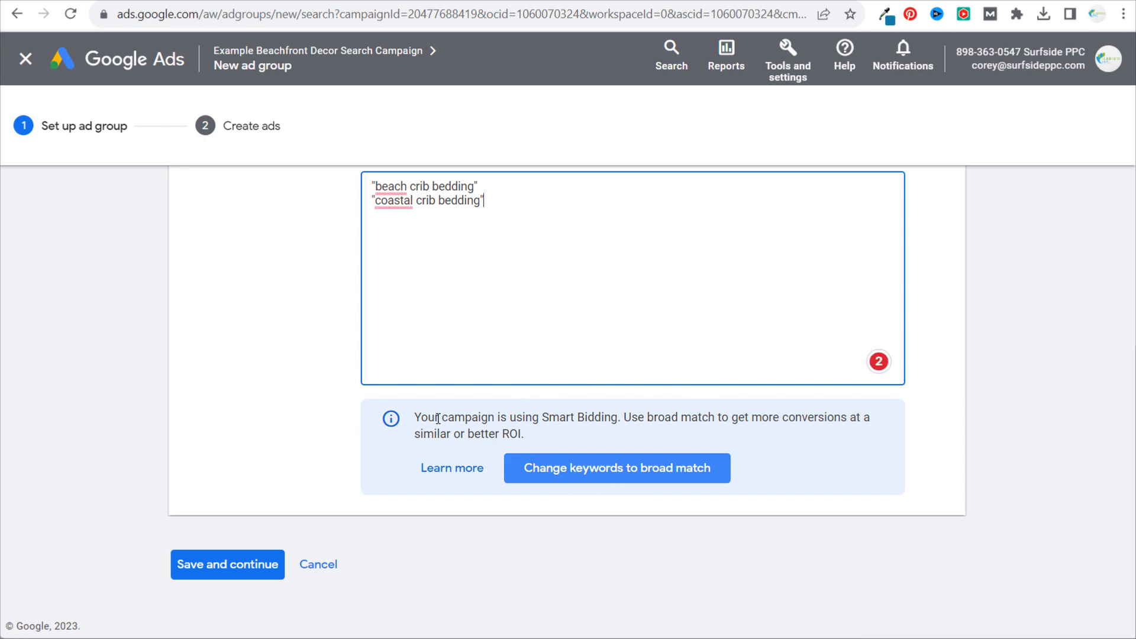
click(212, 573)
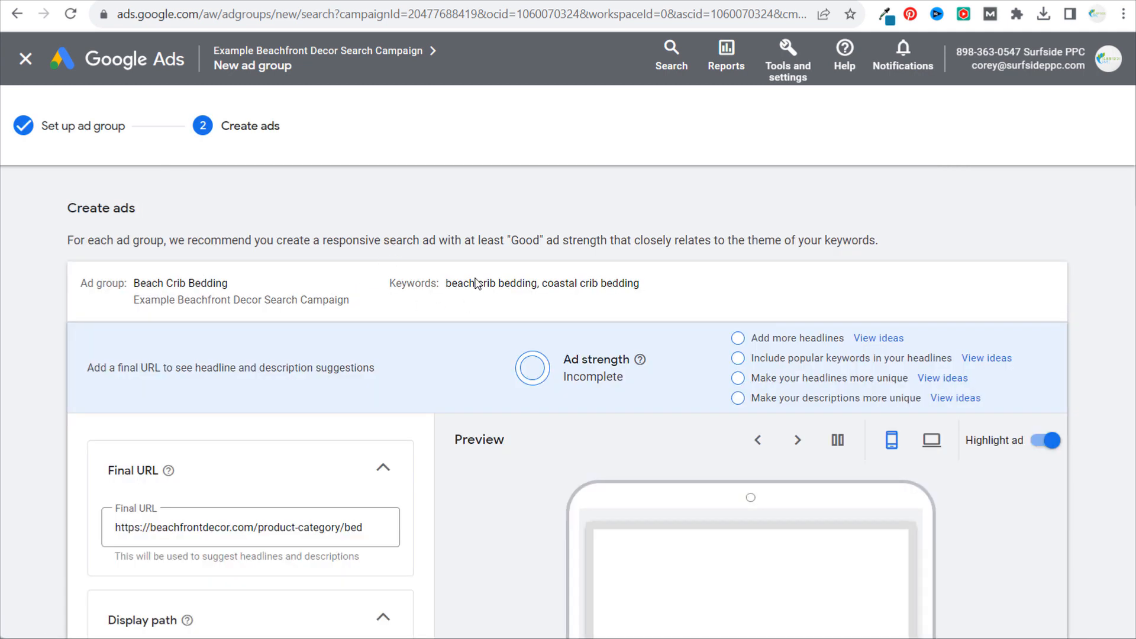
- Check the ad's prefilled final URL and examine the beach-crib-bedding category page as the matching landing page
drag(257, 529, 407, 531)
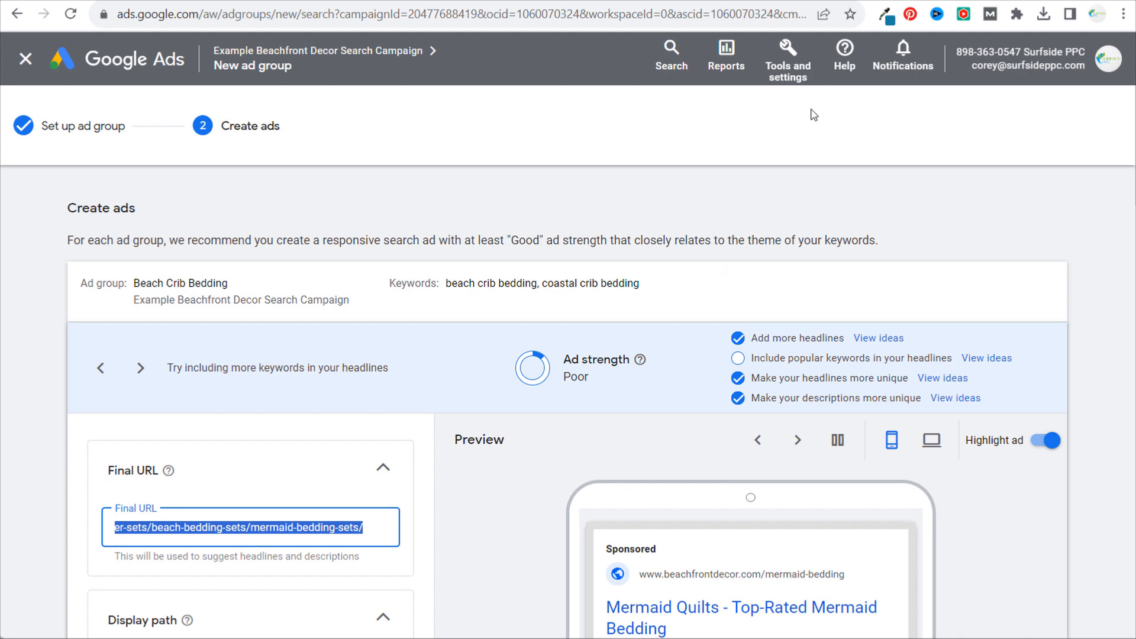
click(895, 1)
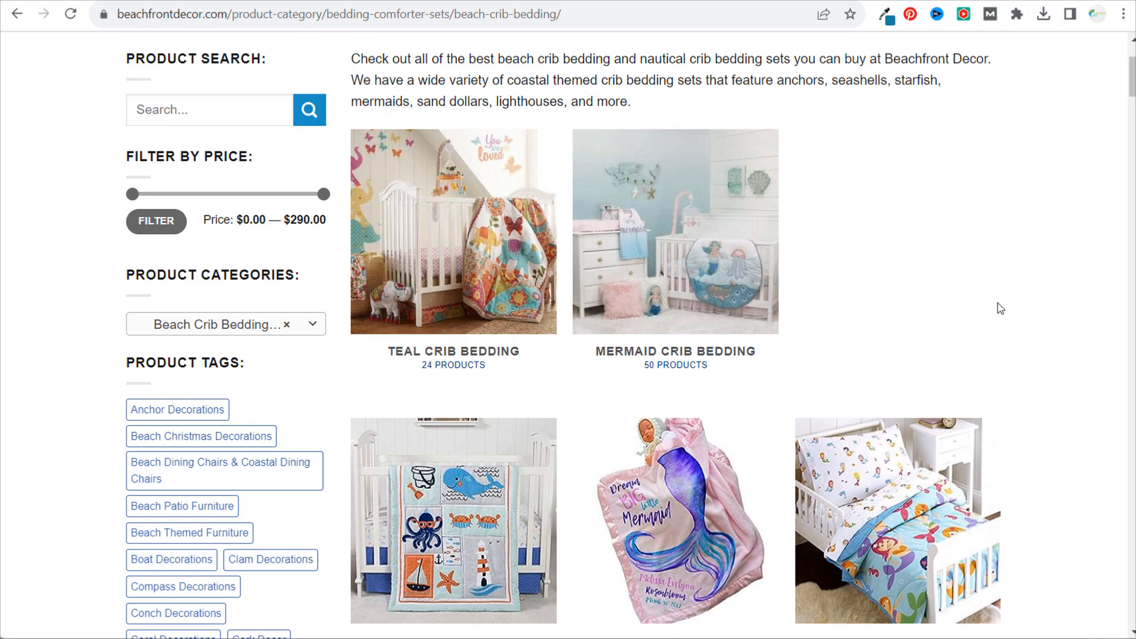
scroll(995, 225, up, 3)
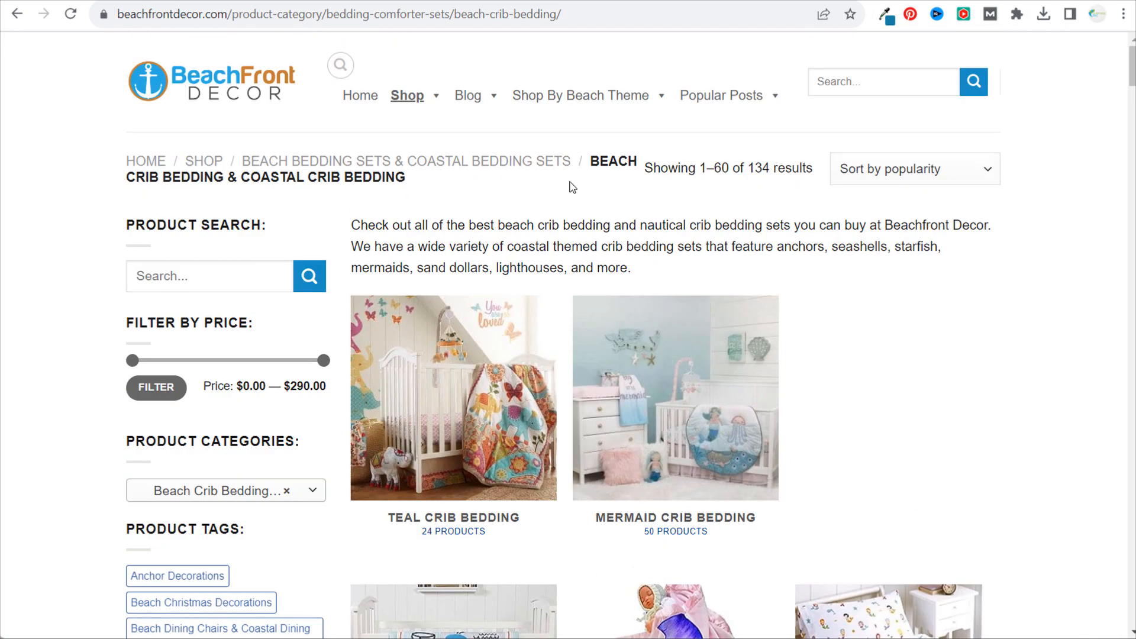
scroll(951, 299, down, 5)
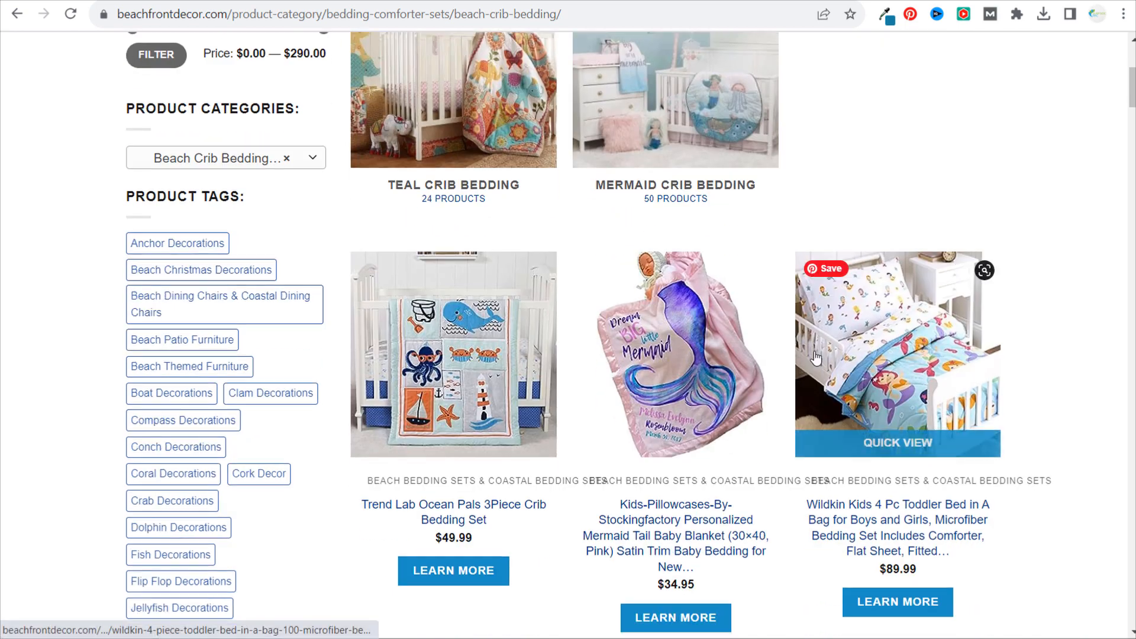
scroll(551, 349, down, 4)
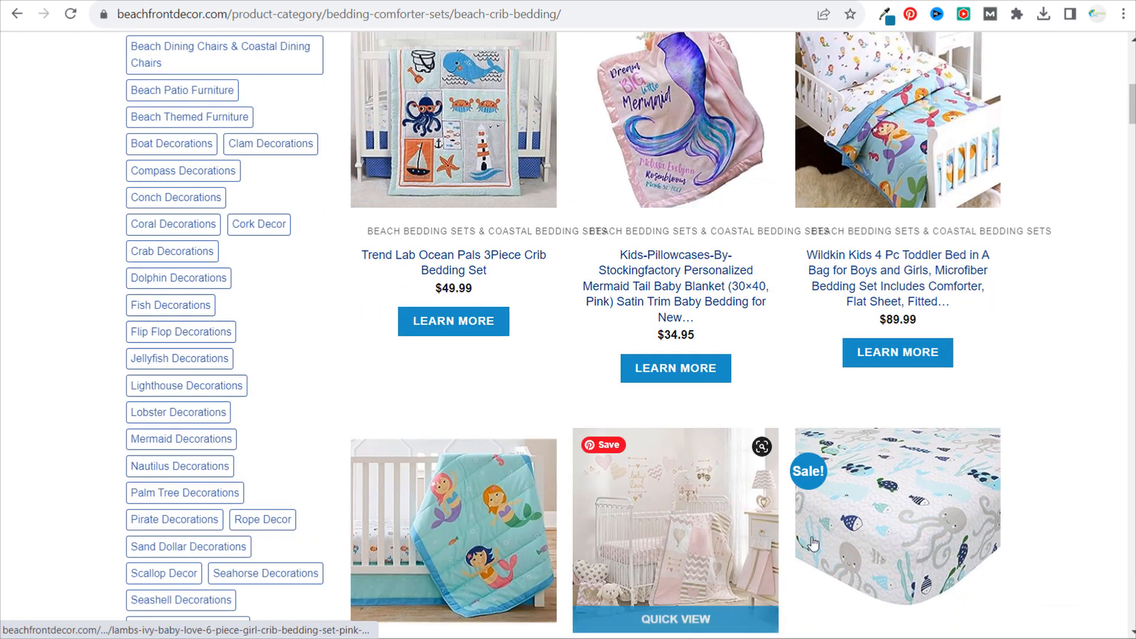
scroll(681, 148, up, 4)
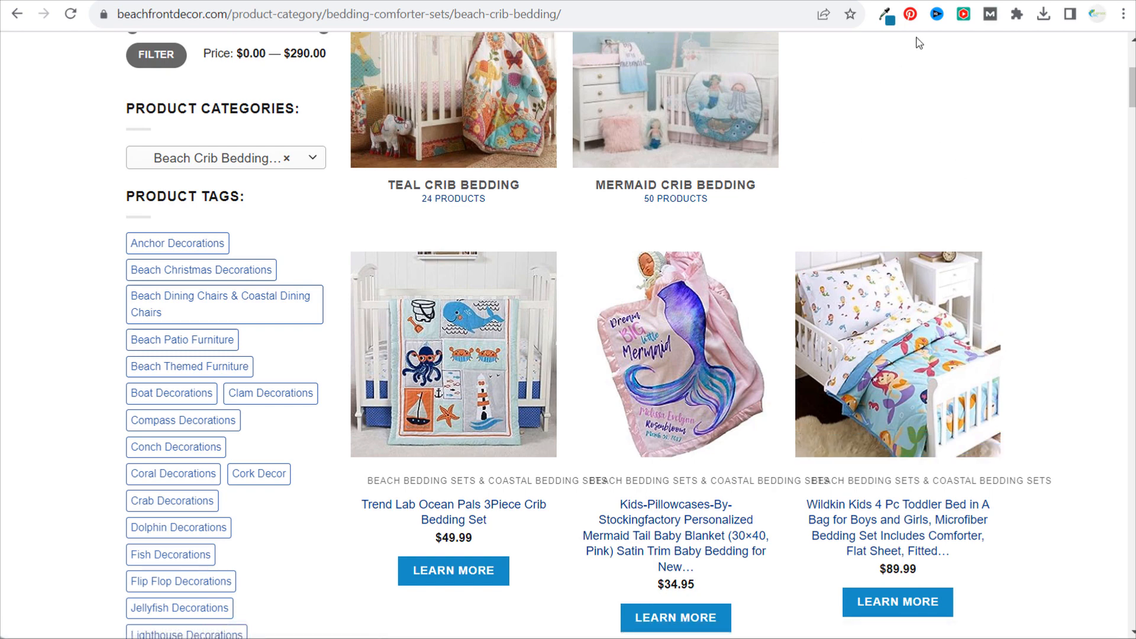
- View the Beach Crib Bedding and Nautical Crib Bedding article as an alternative landing page
click(923, 0)
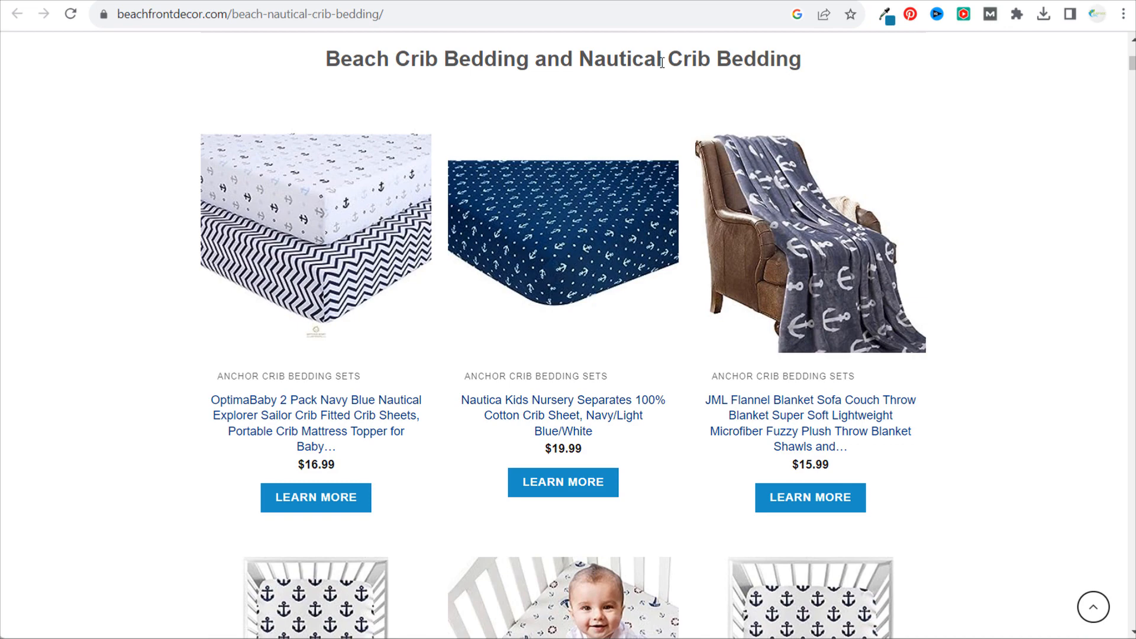
scroll(562, 267, up, 7)
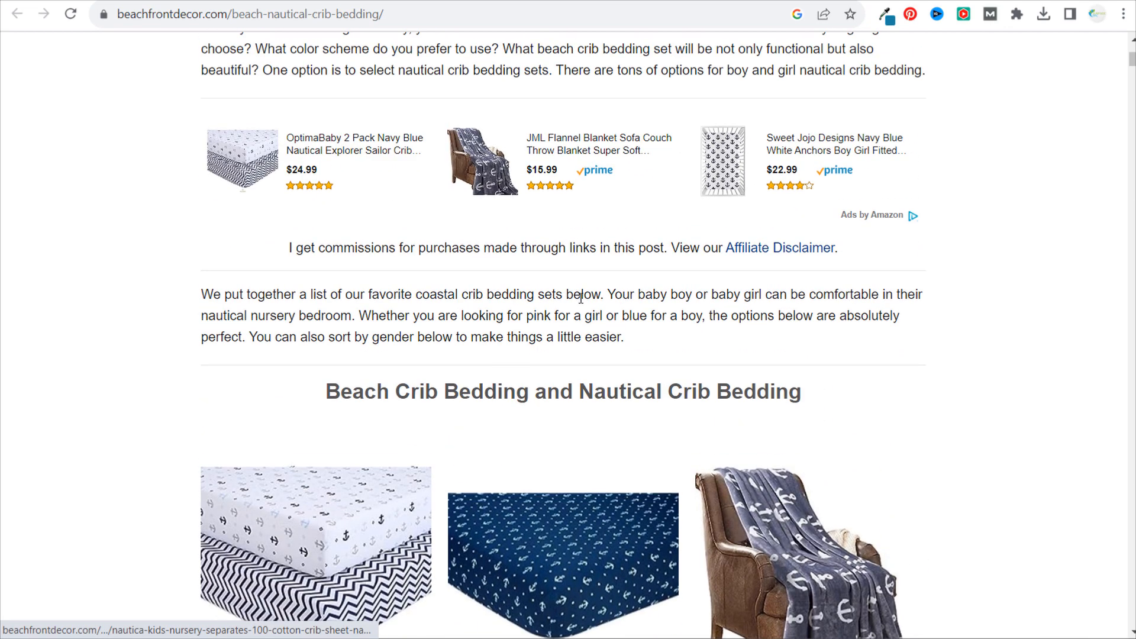
scroll(588, 435, down, 4)
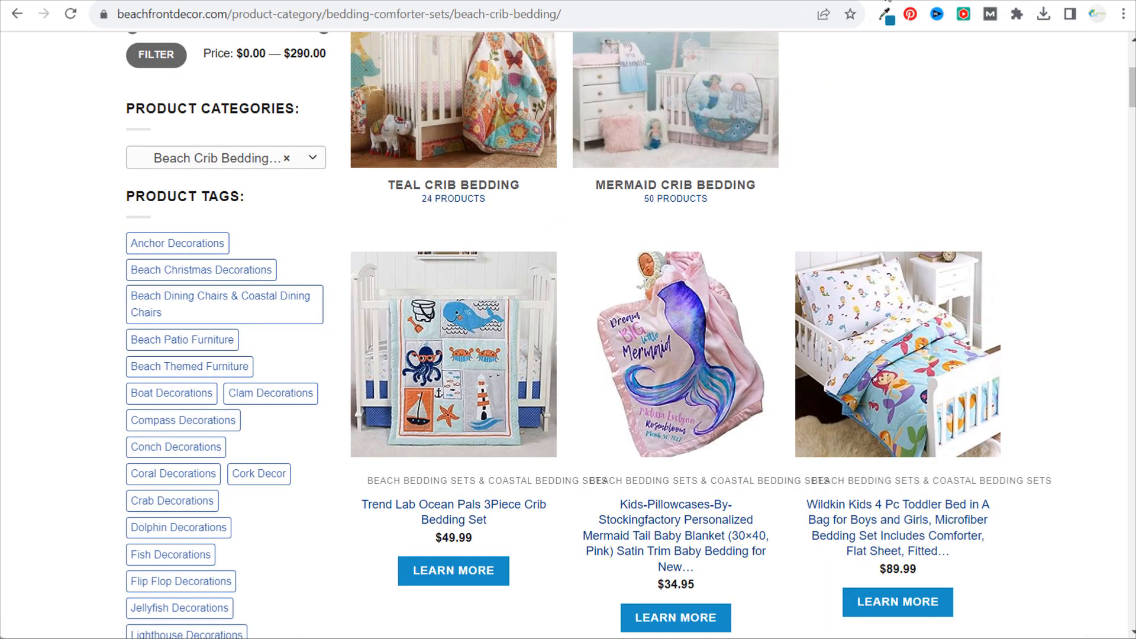
- Browse the products on the beach crib bedding category page and return to the ad creation form in Google Ads
scroll(989, 151, down, 1)
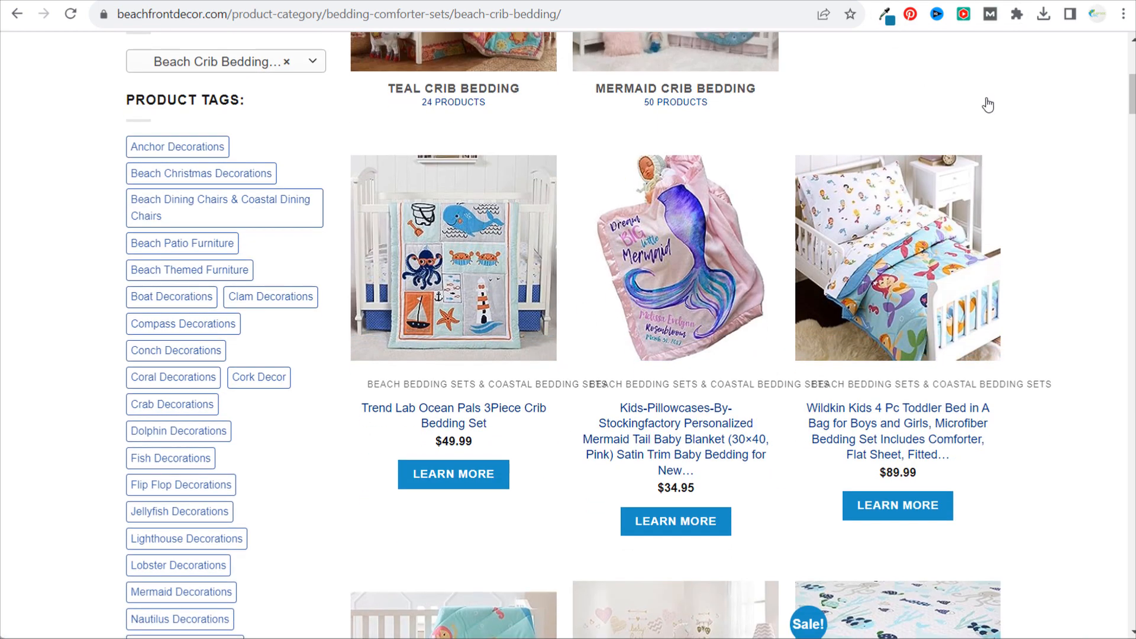
scroll(982, 101, down, 2)
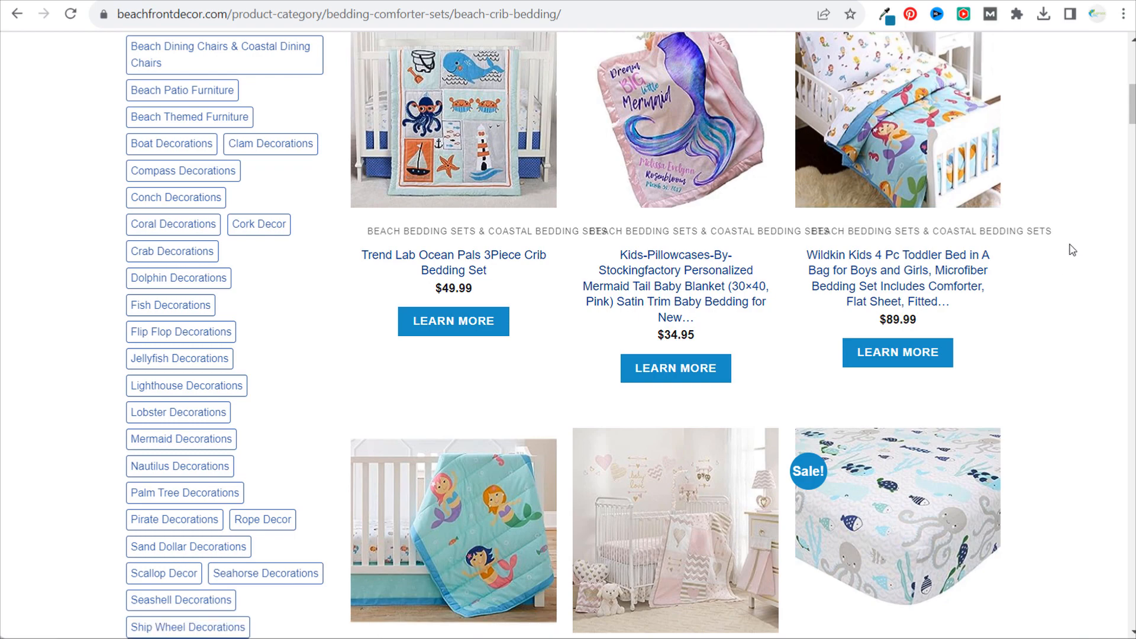
scroll(1070, 247, down, 10)
scroll(1073, 229, down, 15)
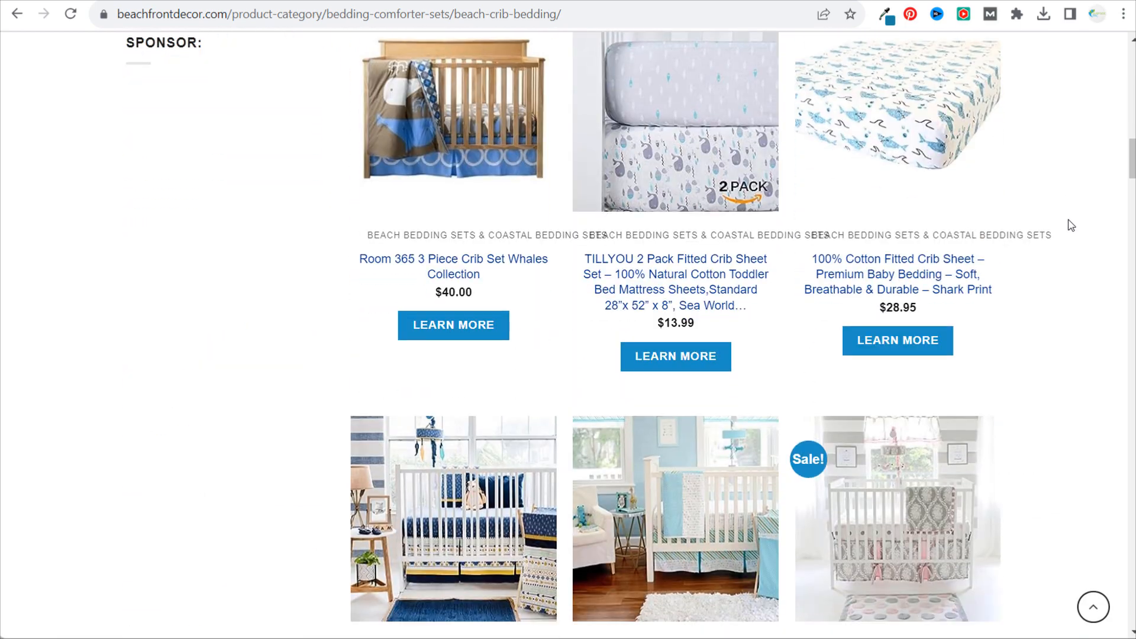
scroll(1060, 230, down, 6)
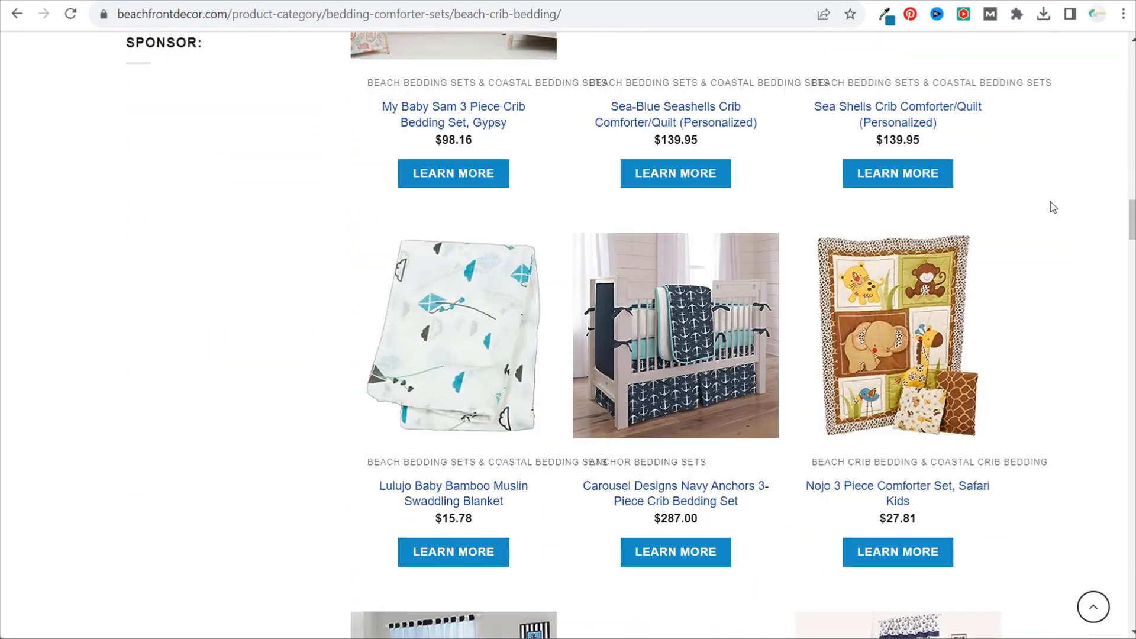
scroll(1060, 249, up, 6)
scroll(1039, 254, up, 3)
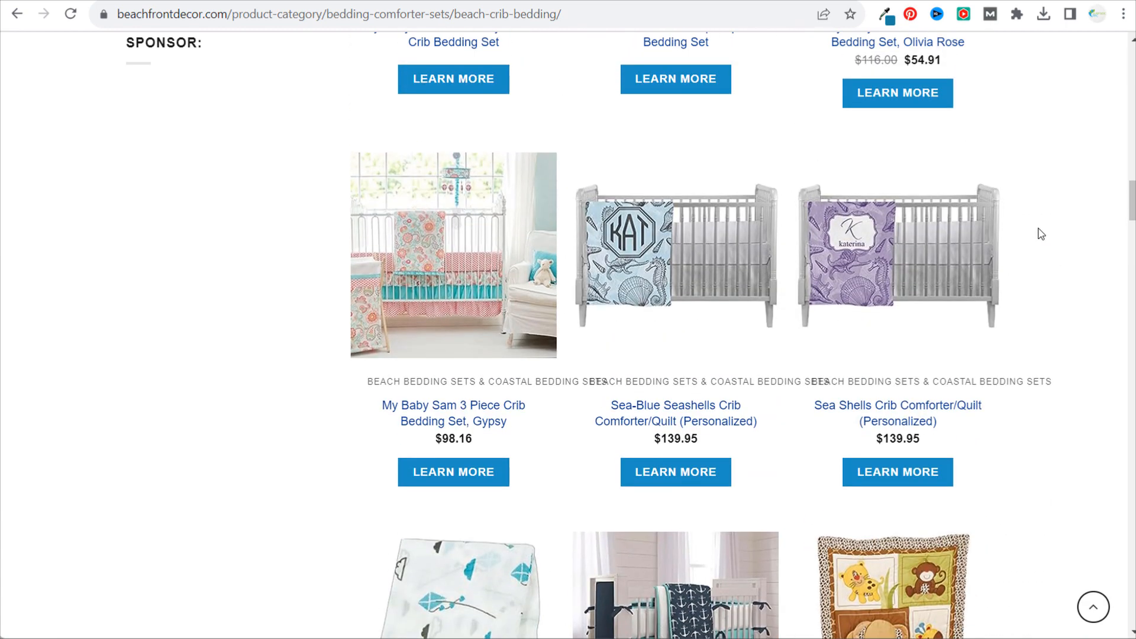
key(alt+Tab)
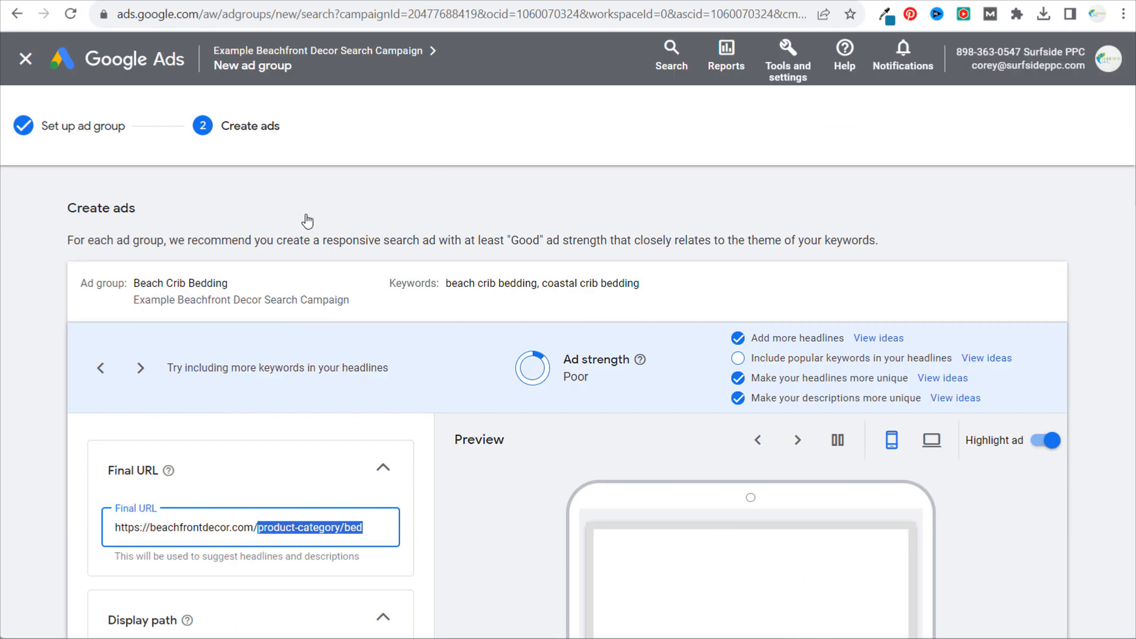
click(170, 285)
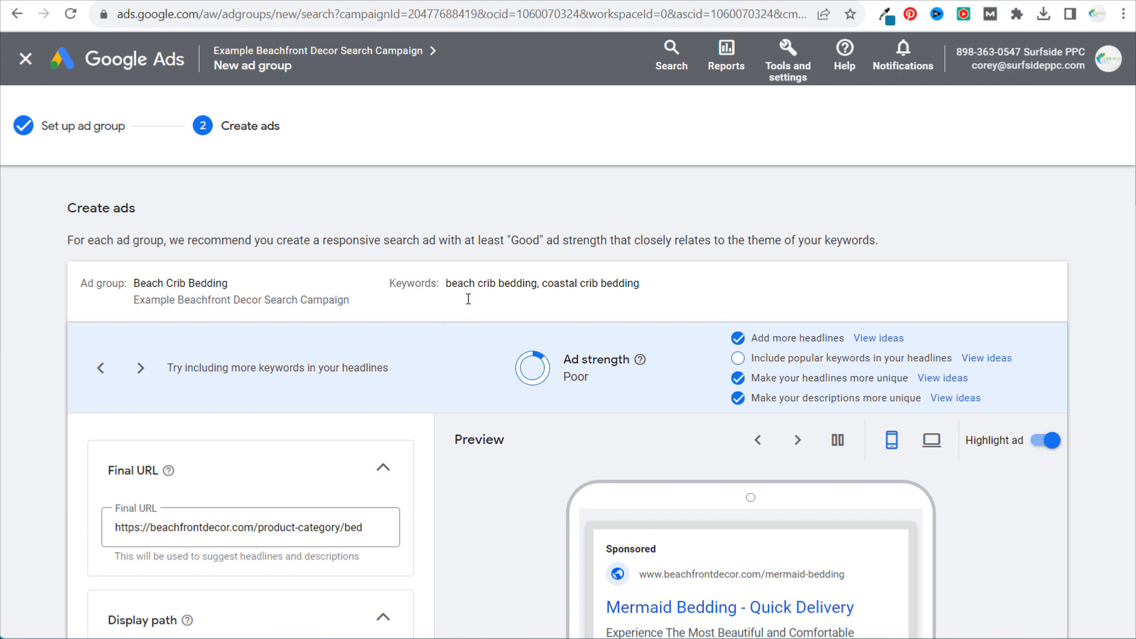
- Replace the ad's final URL with the address of the beach-crib-bedding category page on beachfrontdecor.com
scroll(568, 261, down, 2)
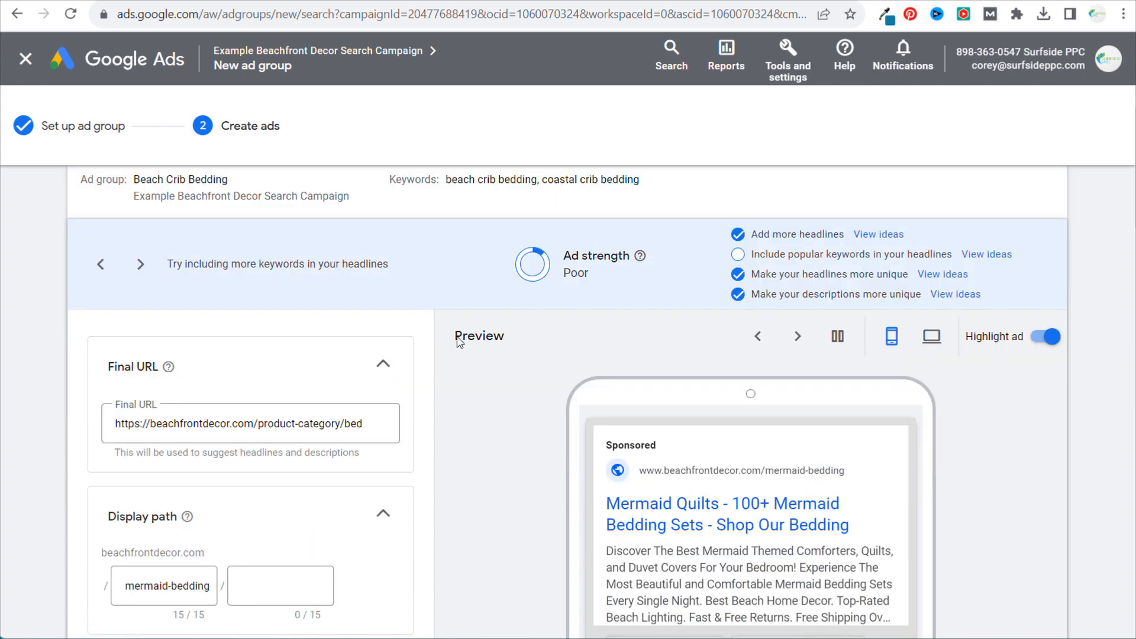
drag(321, 423, 430, 424)
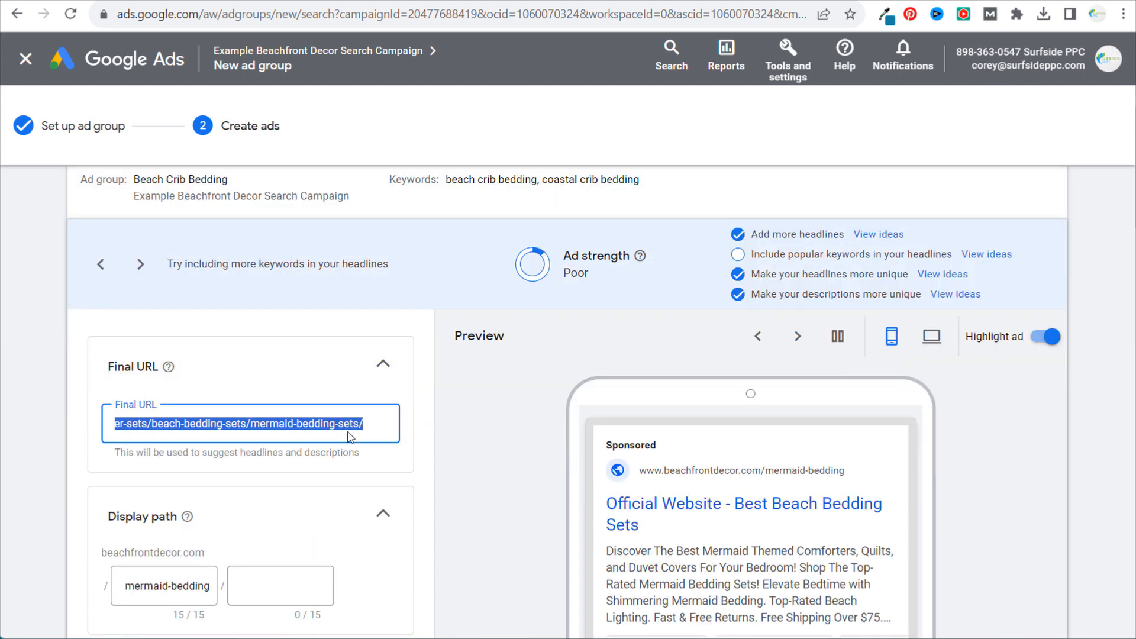
click(876, 2)
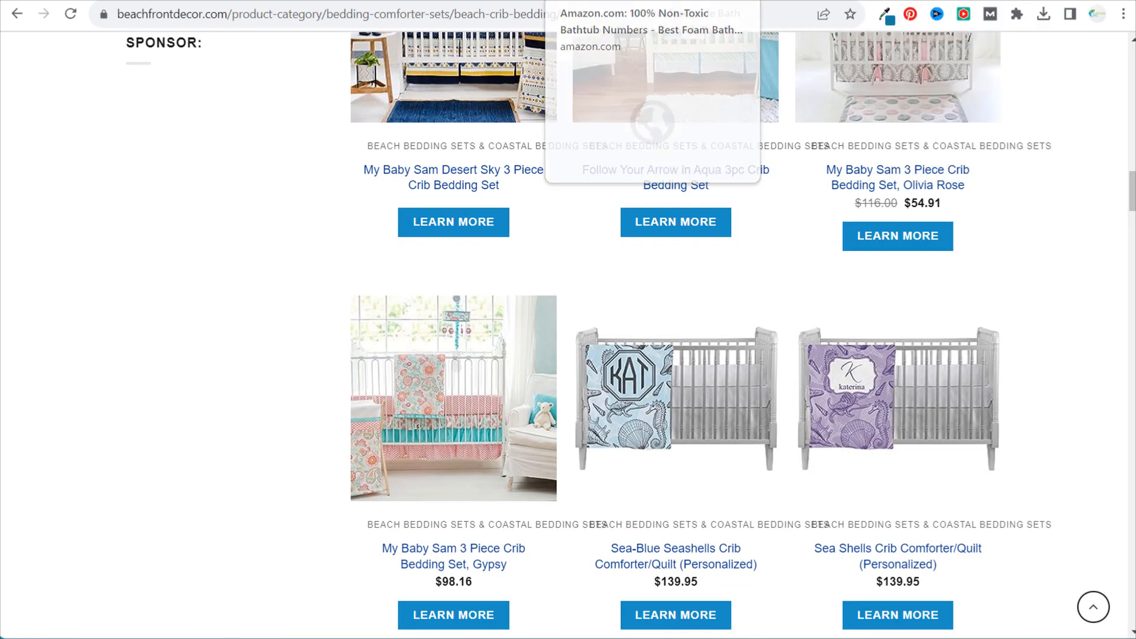
click(438, 15)
key(ctrl+c)
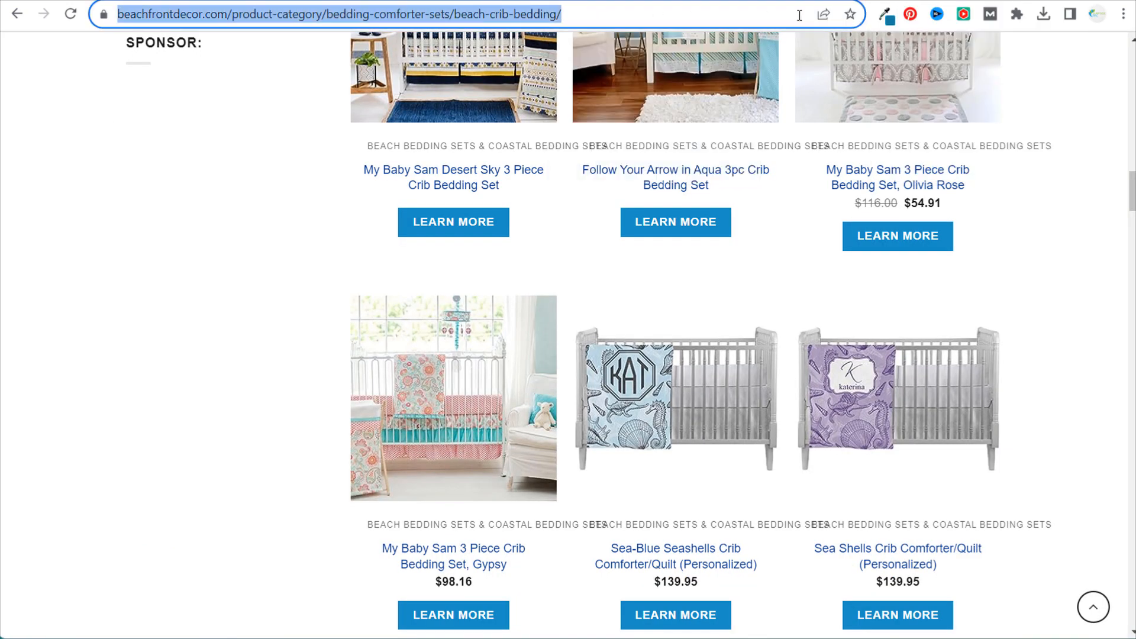
click(824, 1)
triple_click(248, 422)
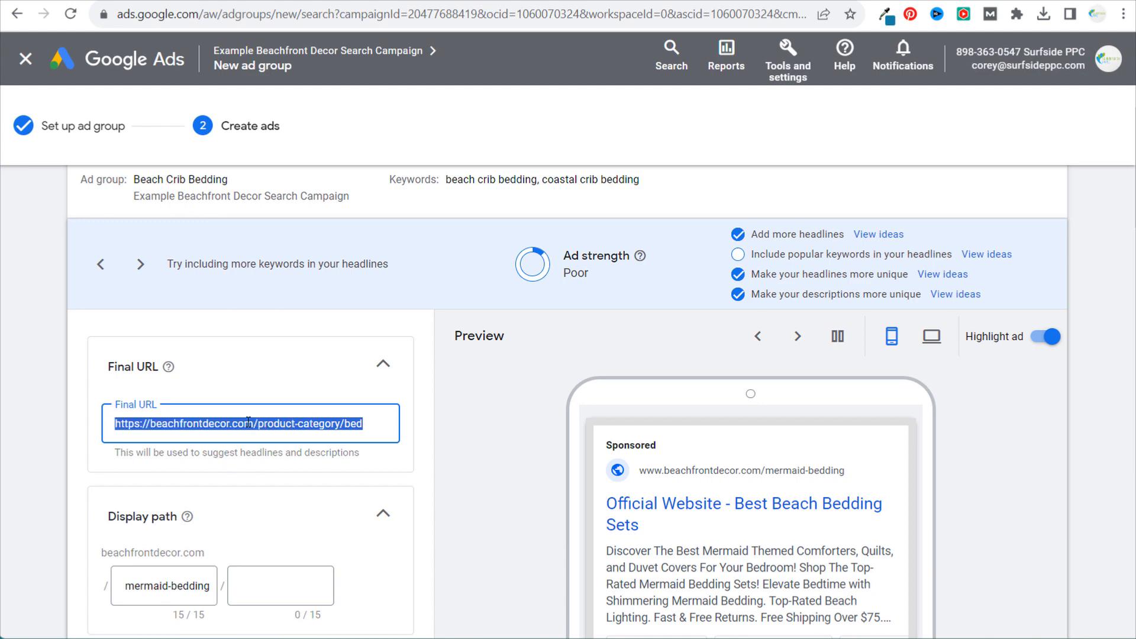
key(ctrl+v)
- Change the first part of the ad's display path to "crib-bedding"
scroll(255, 491, down, 2)
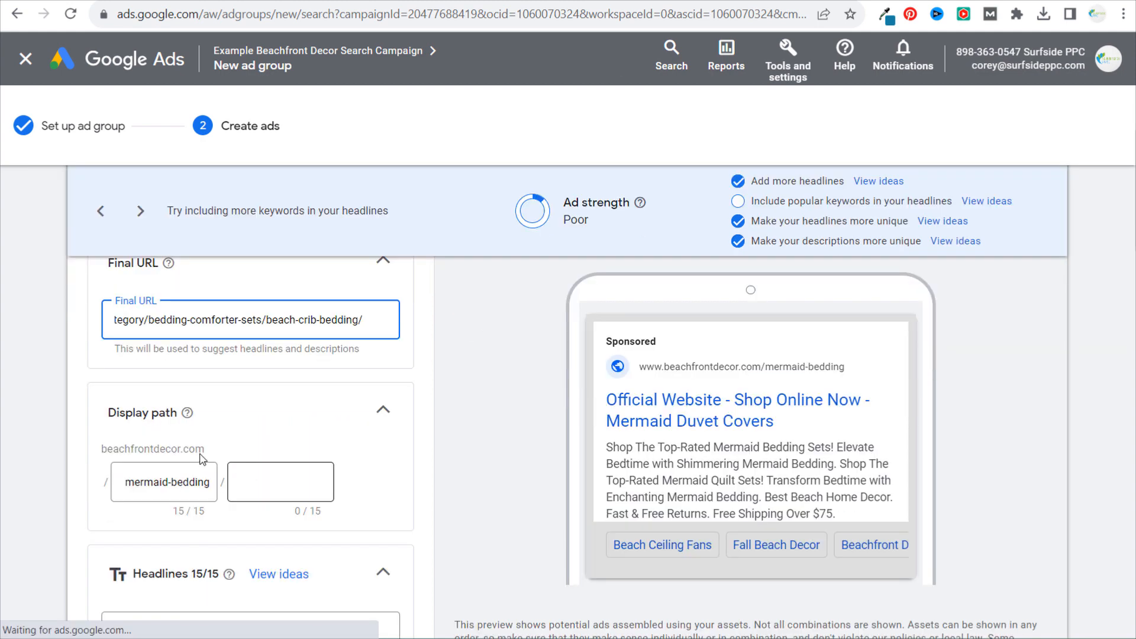
click(142, 482)
double_click(142, 484)
text(crib)
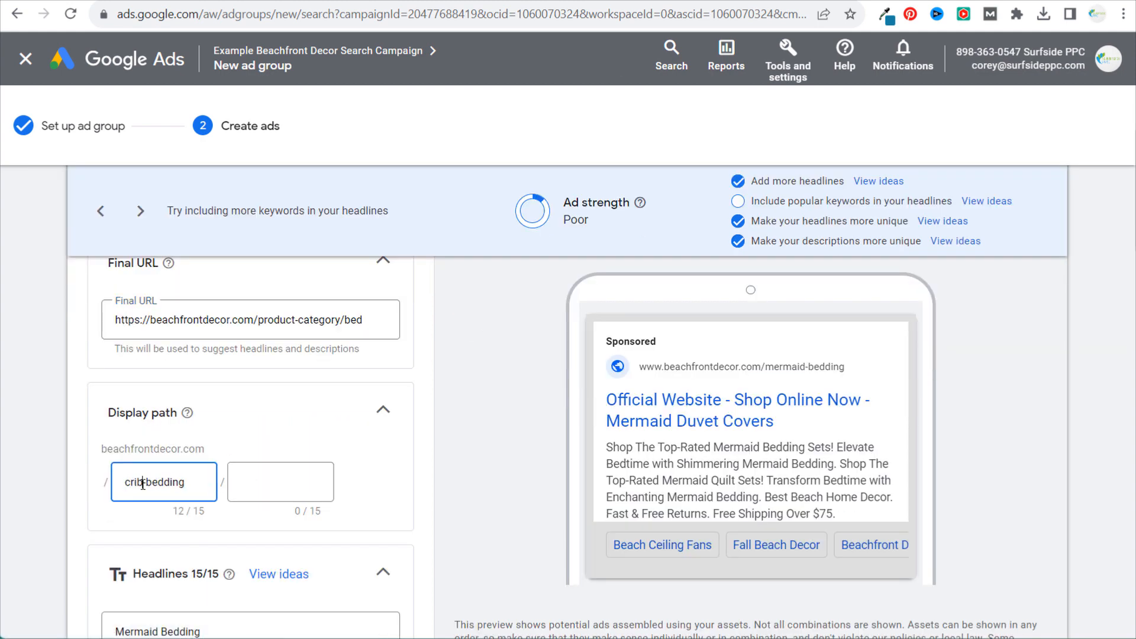
- Review the prefilled mermaid-themed headlines and descriptions for text that does not match the crib bedding keywords
scroll(457, 453, down, 5)
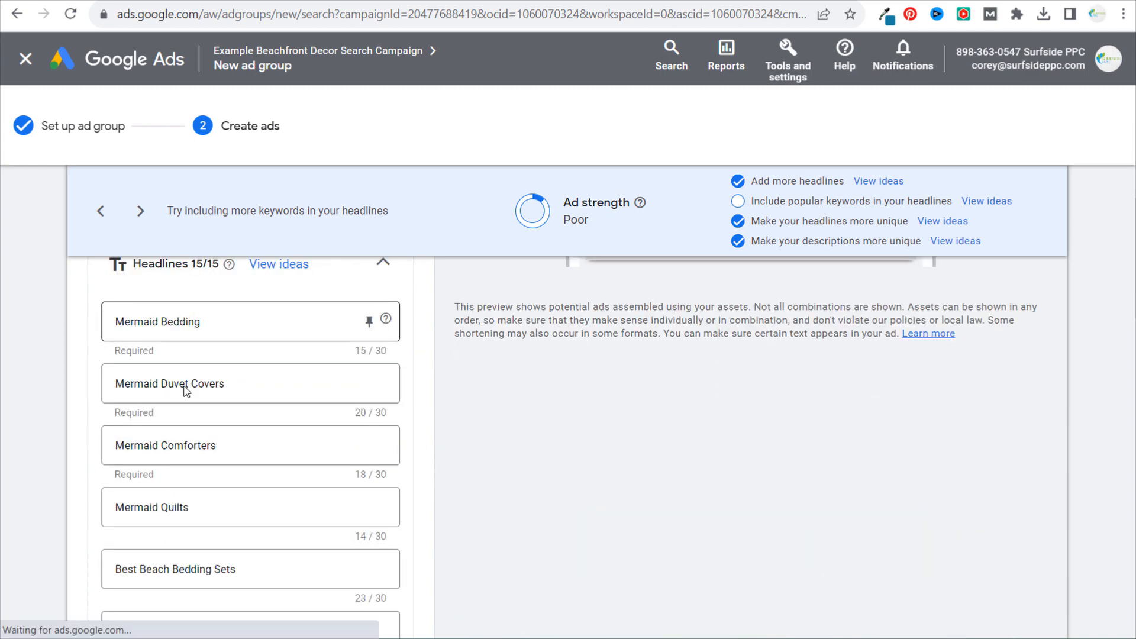
scroll(213, 421, down, 12)
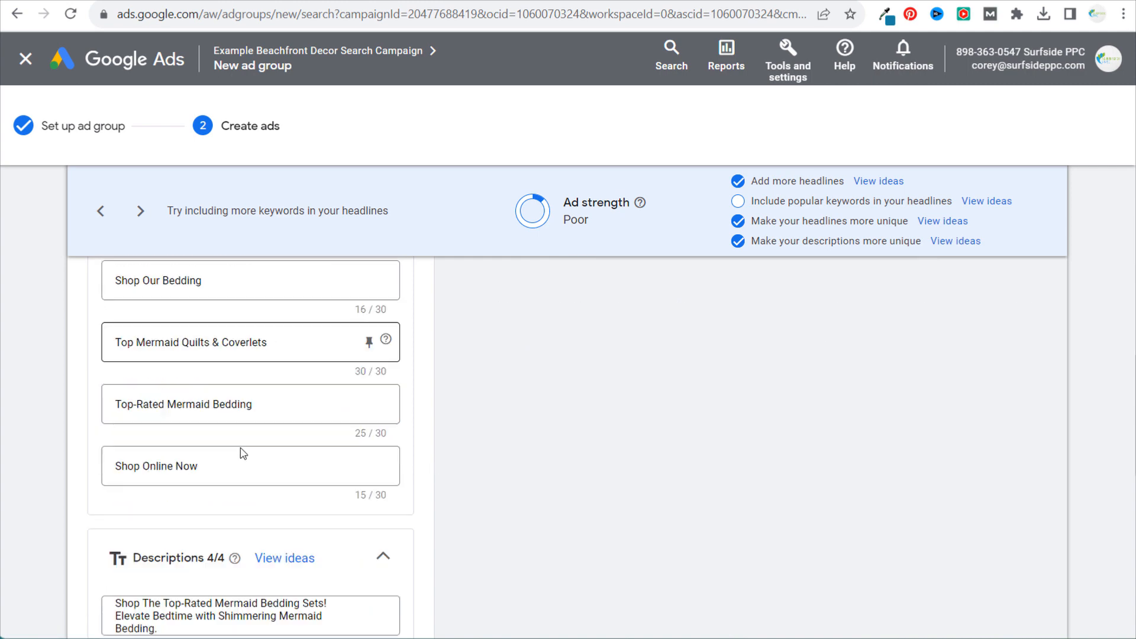
scroll(243, 453, down, 3)
scroll(482, 392, up, 9)
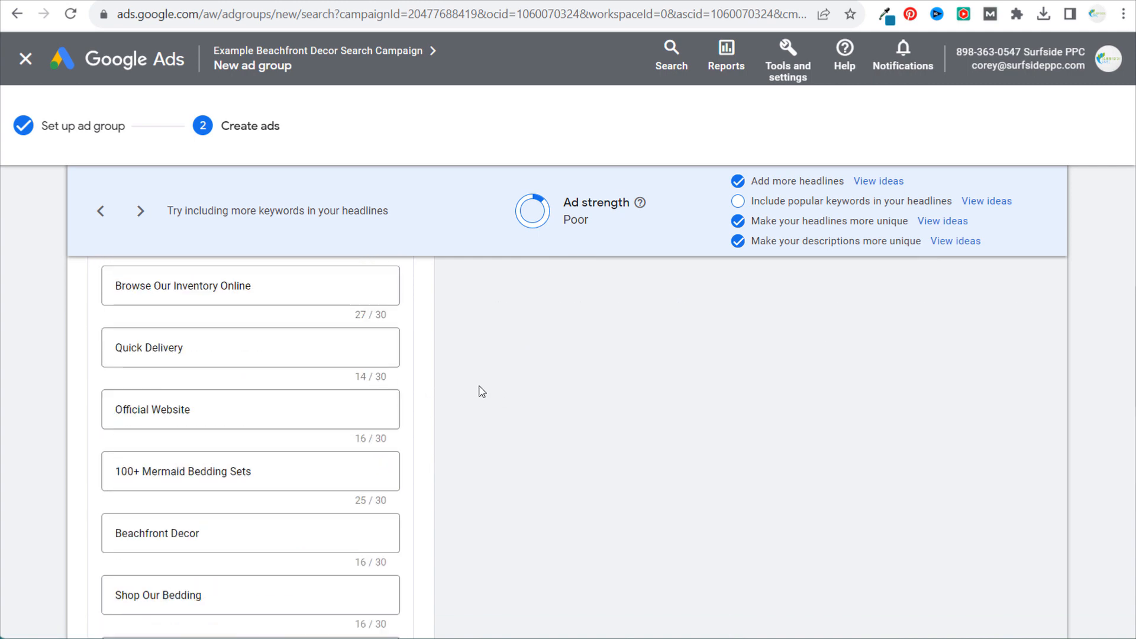
scroll(482, 392, up, 9)
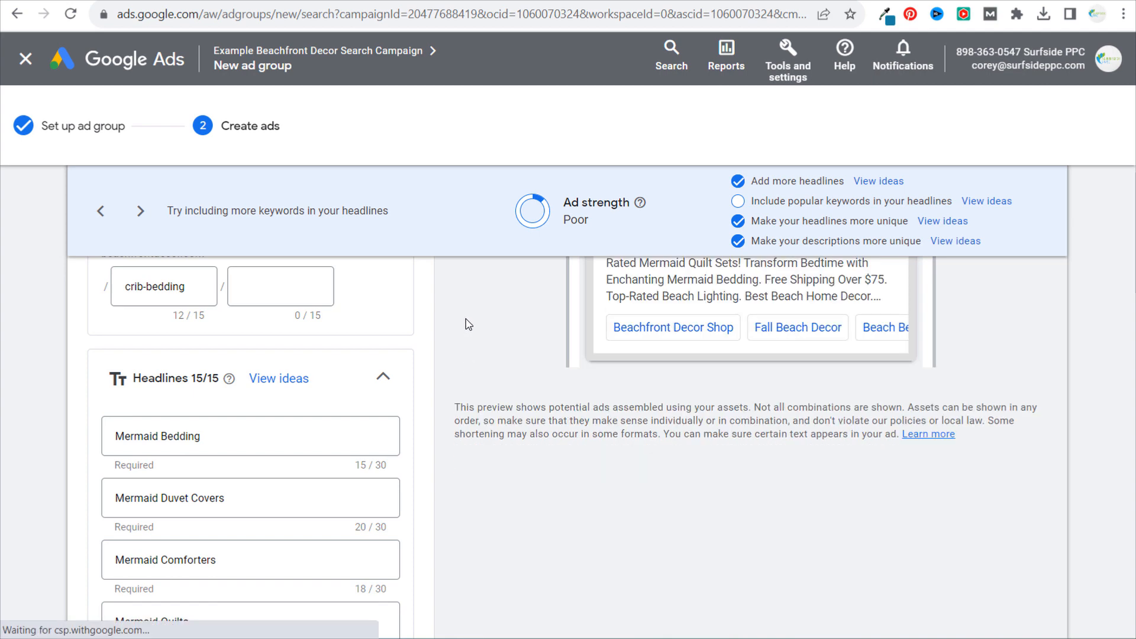
scroll(476, 353, up, 6)
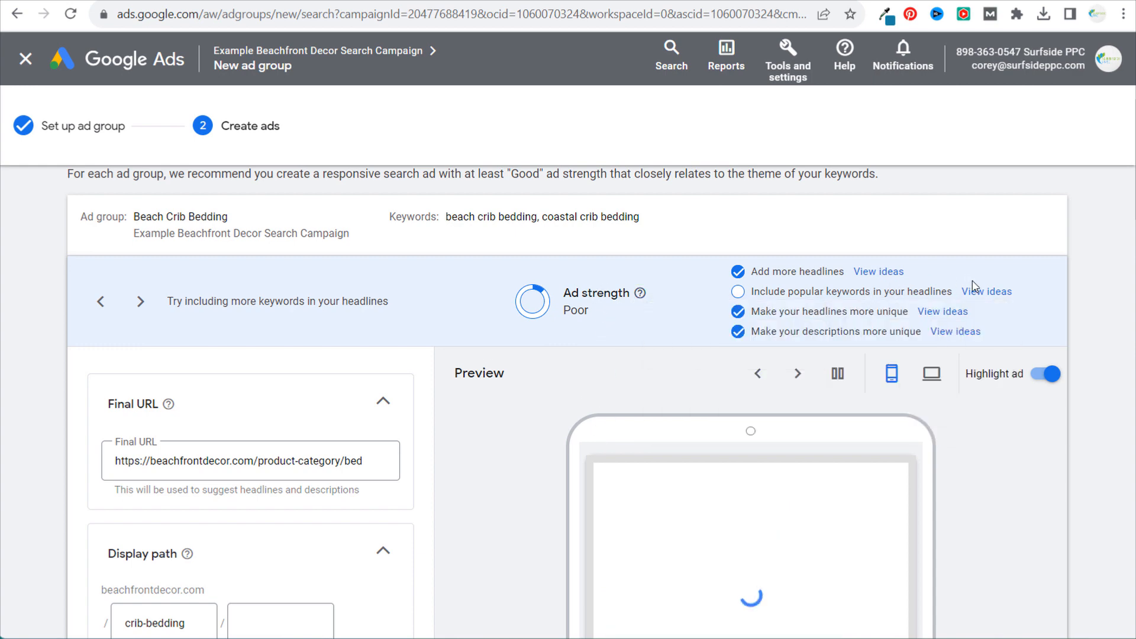
- Check the headline suggestions for popular keywords, close them, and examine the ad group's own keywords
click(988, 292)
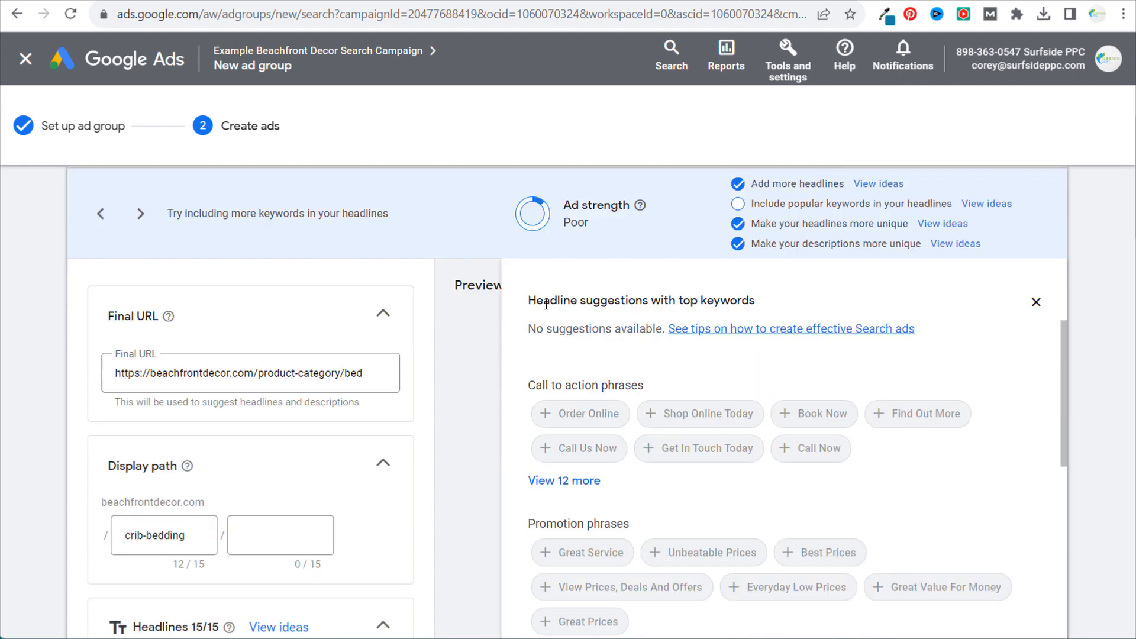
drag(529, 302, 1000, 337)
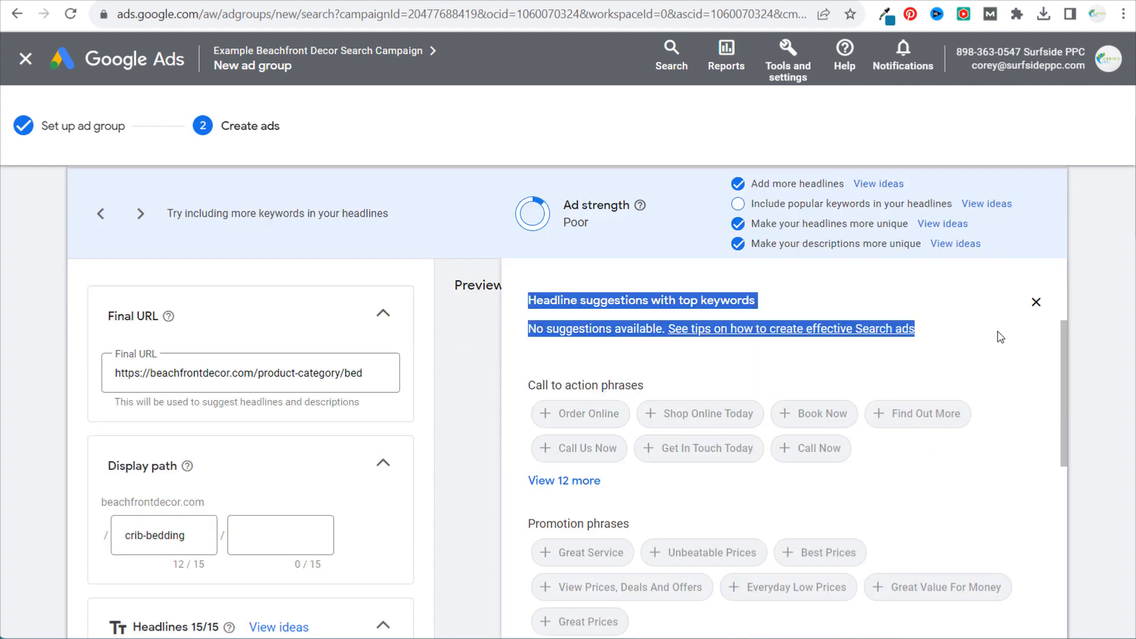
click(992, 341)
click(1037, 302)
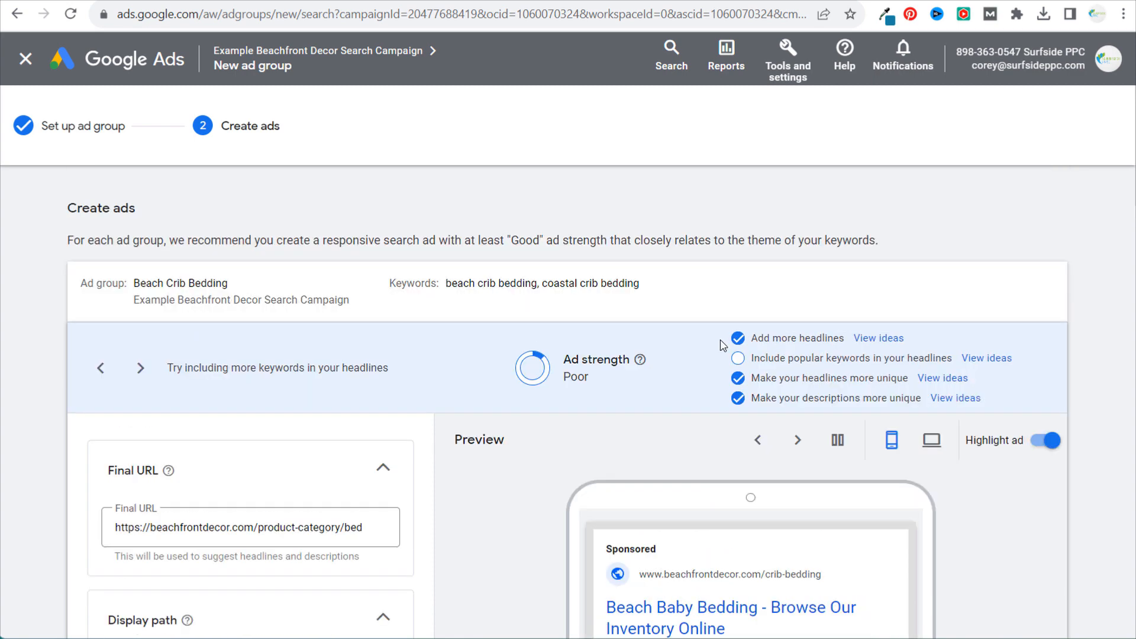
drag(447, 283, 673, 284)
click(673, 284)
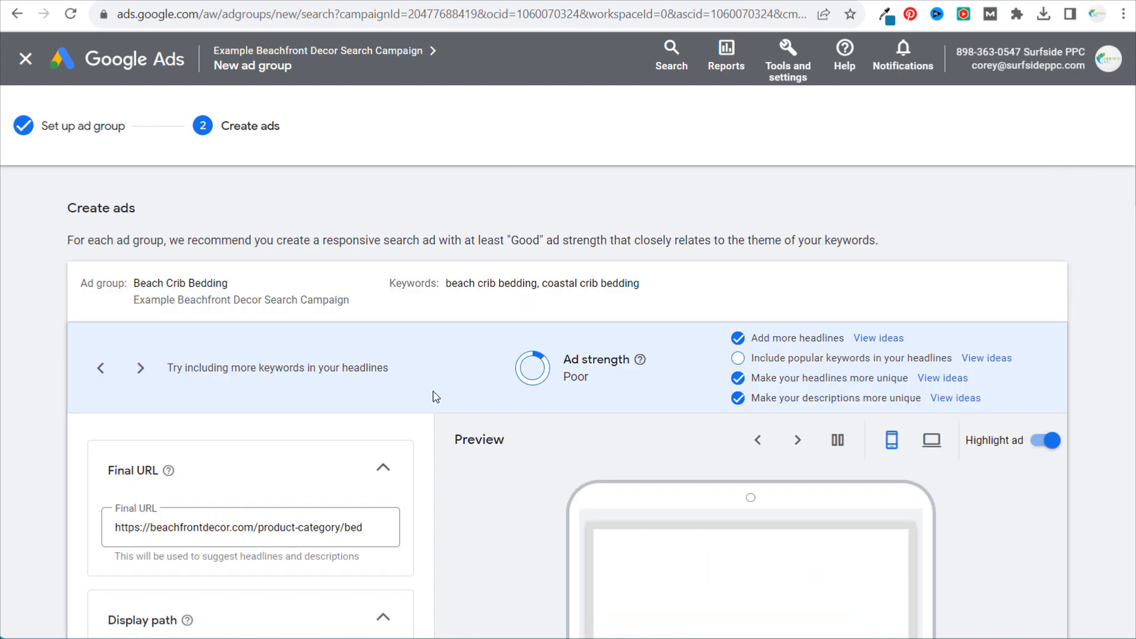
- Examine the crib and baby bedding headlines and the four descriptions for relevance to the ad group's keywords
scroll(464, 438, down, 9)
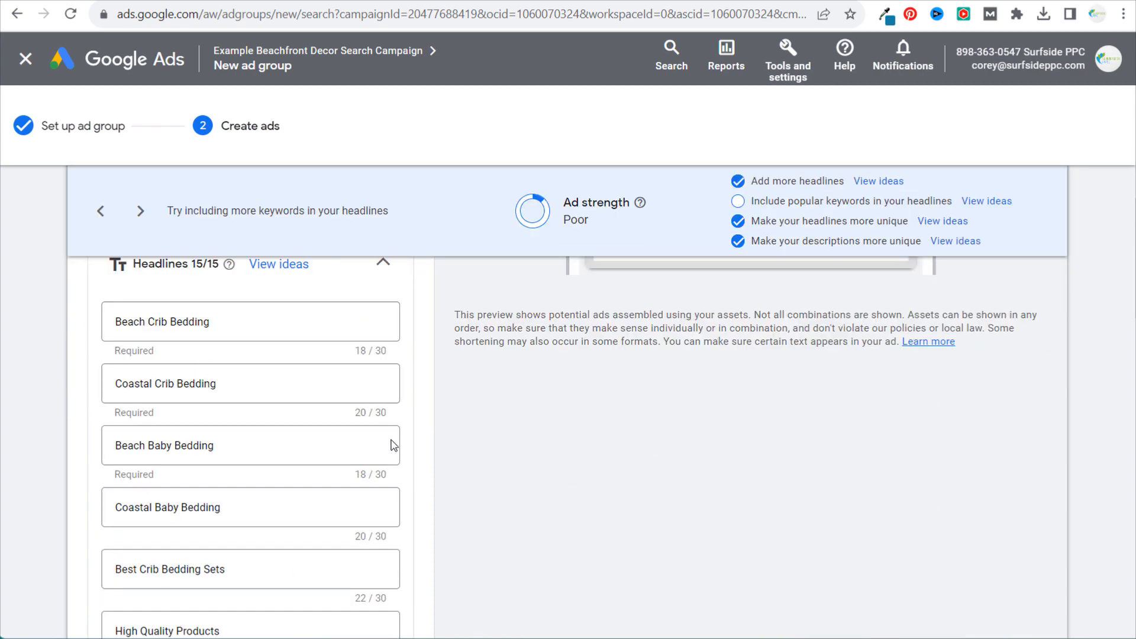
drag(393, 445, 83, 442)
drag(224, 508, 109, 515)
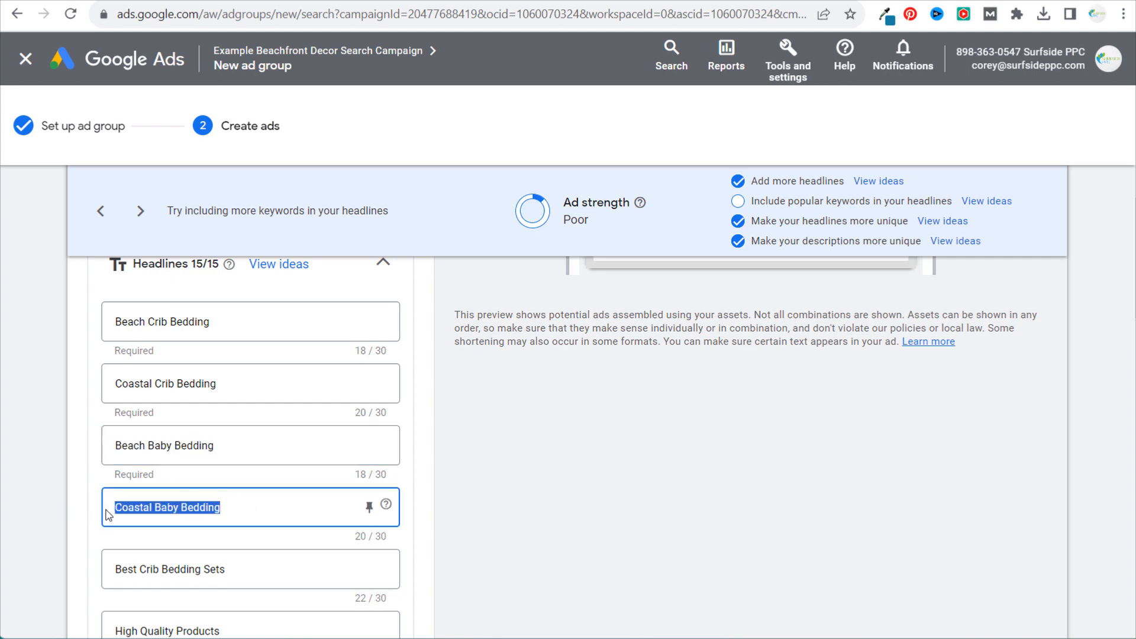
click(699, 450)
scroll(515, 446, up, 2)
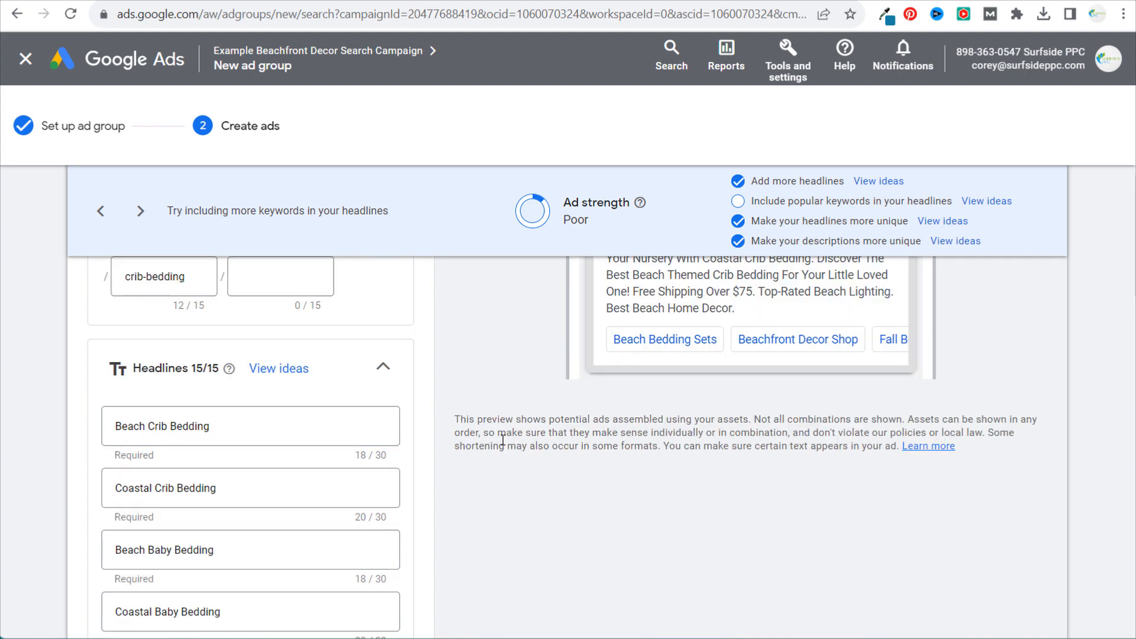
scroll(503, 440, up, 1)
scroll(464, 525, down, 5)
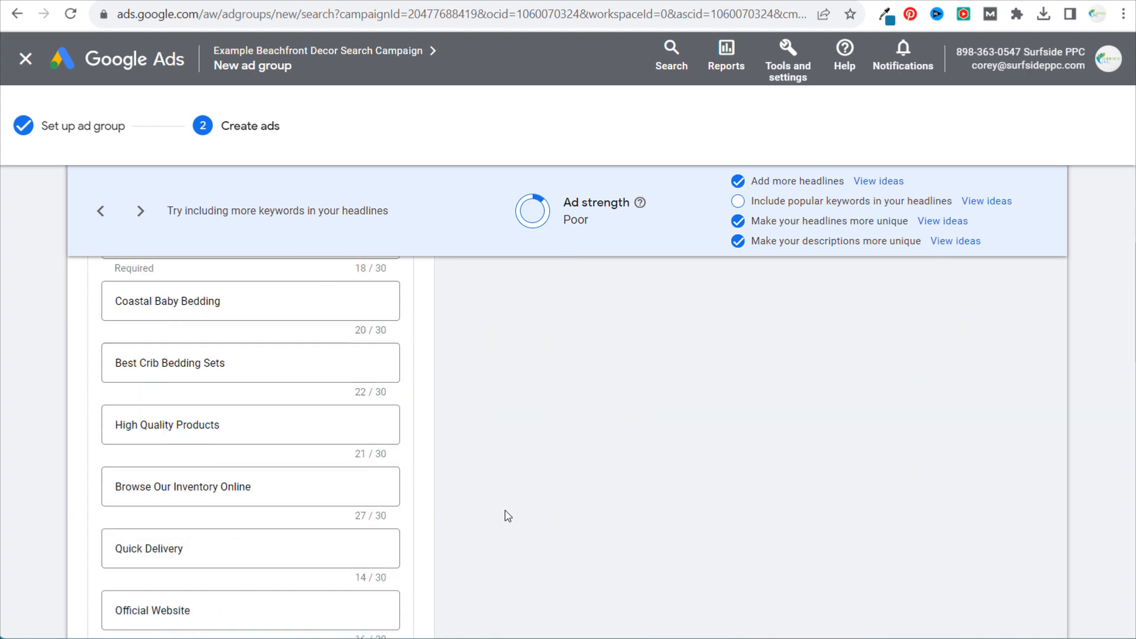
scroll(505, 516, down, 10)
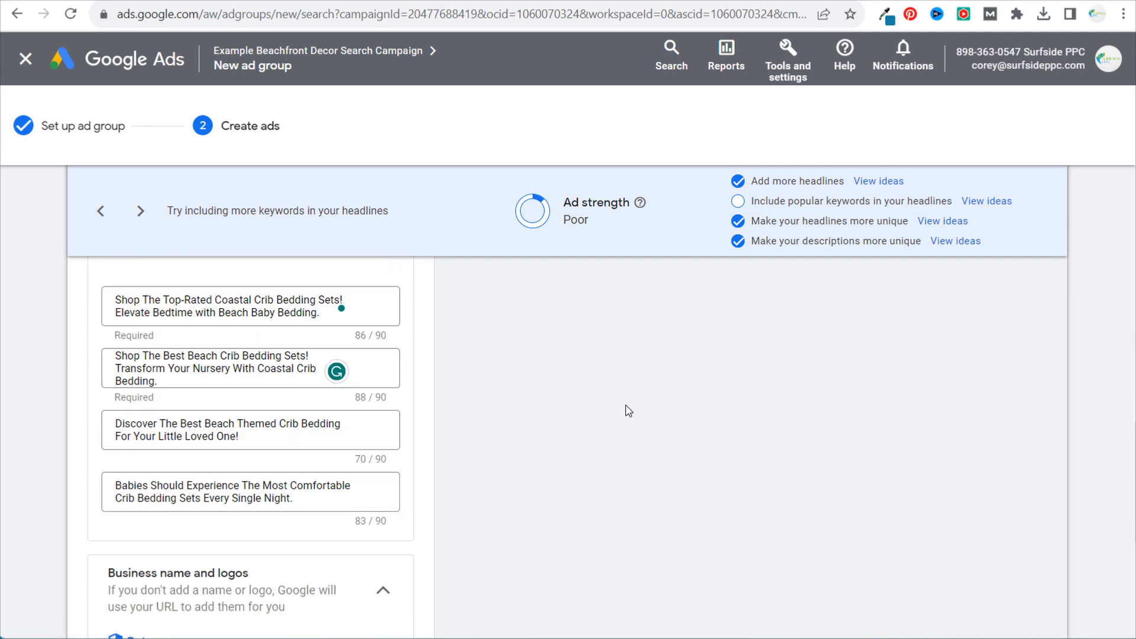
scroll(628, 404, up, 3)
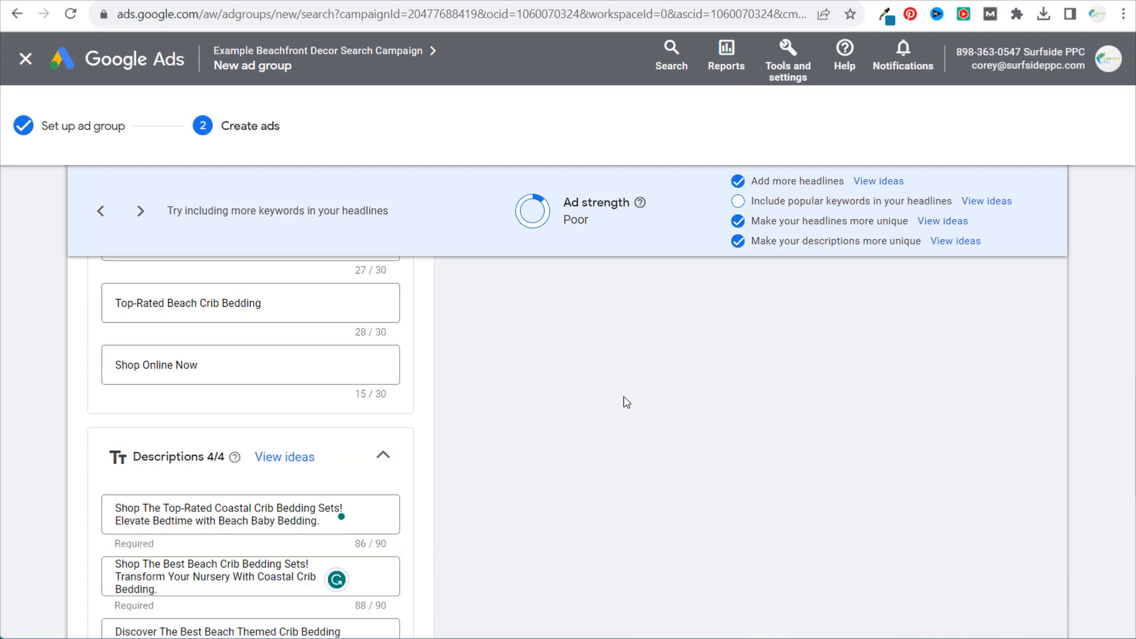
scroll(587, 410, up, 2)
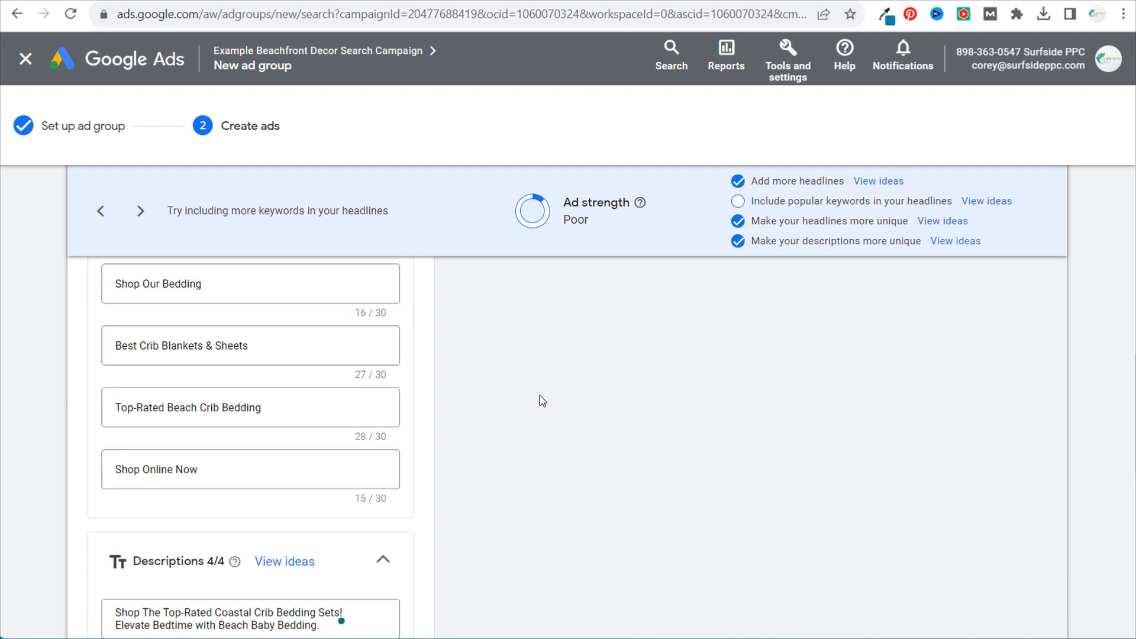
- Review the general headlines, including "Shop Online Now", "Official Website", "100+ Crib Bedding Sets", "Beachfront Decor" and "Shop Our Bedding"
click(245, 470)
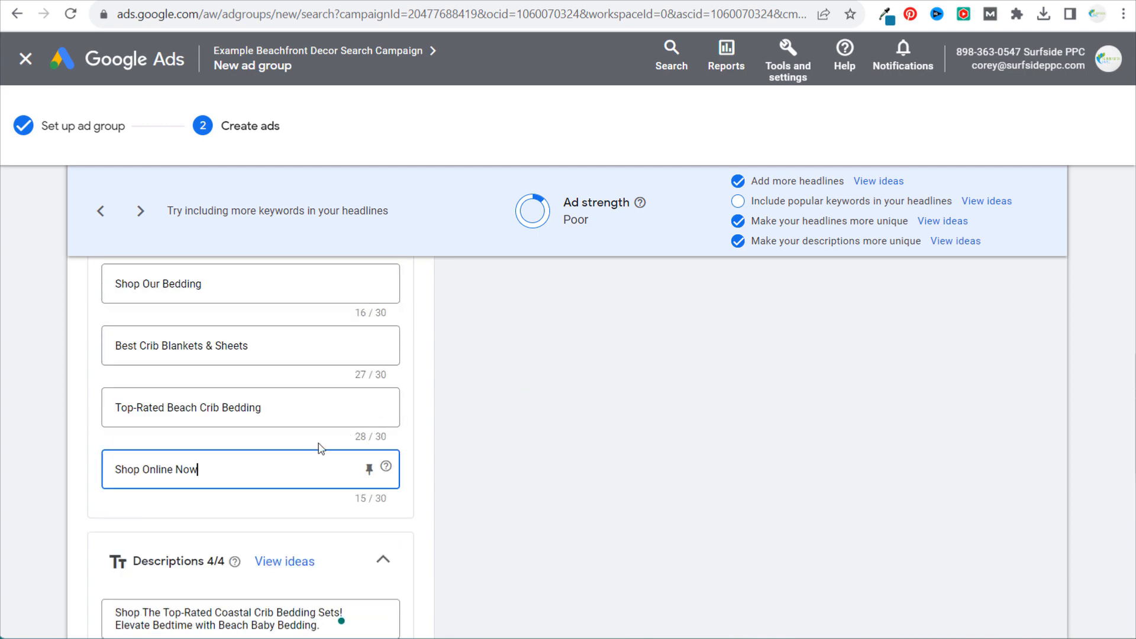
key(ctrl+a)
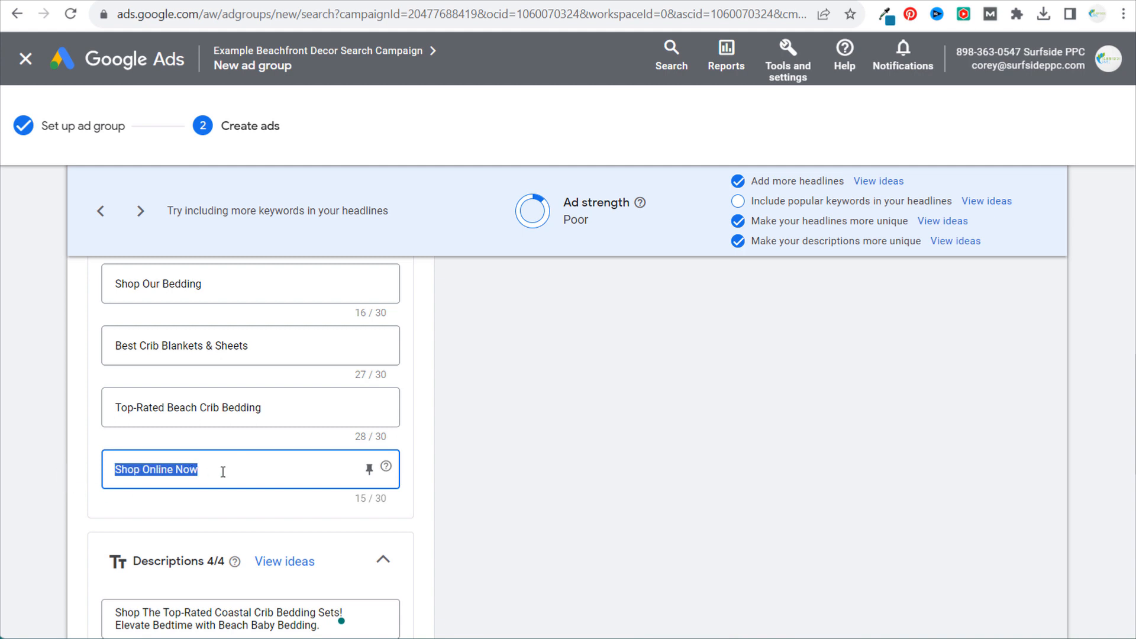
click(245, 471)
scroll(223, 409, up, 2)
click(226, 386)
scroll(230, 378, up, 2)
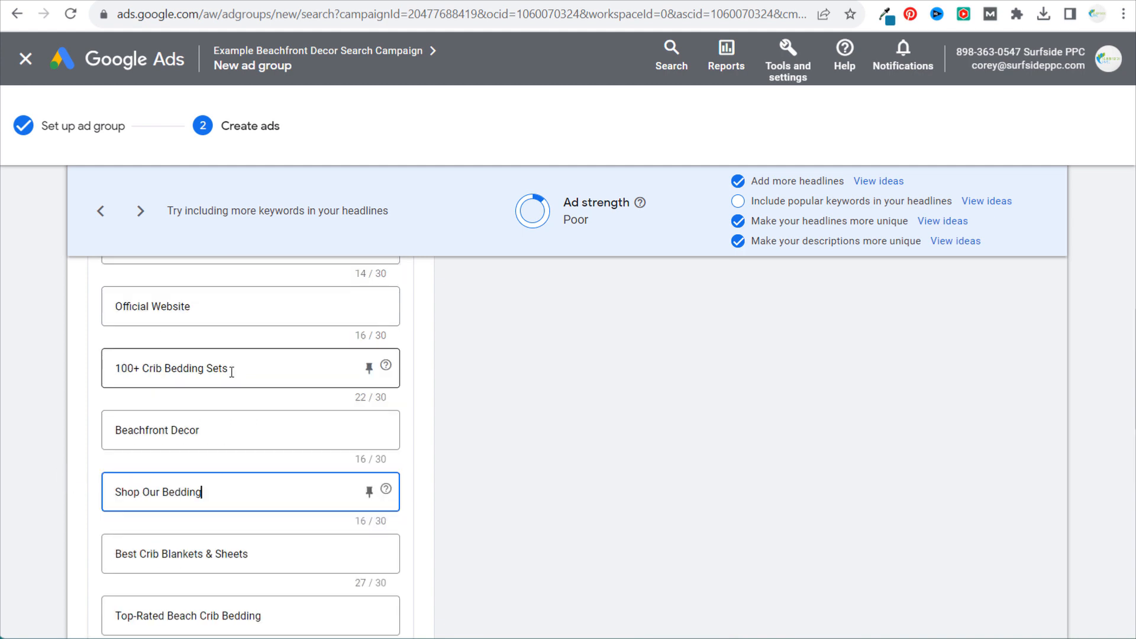
click(261, 365)
click(188, 307)
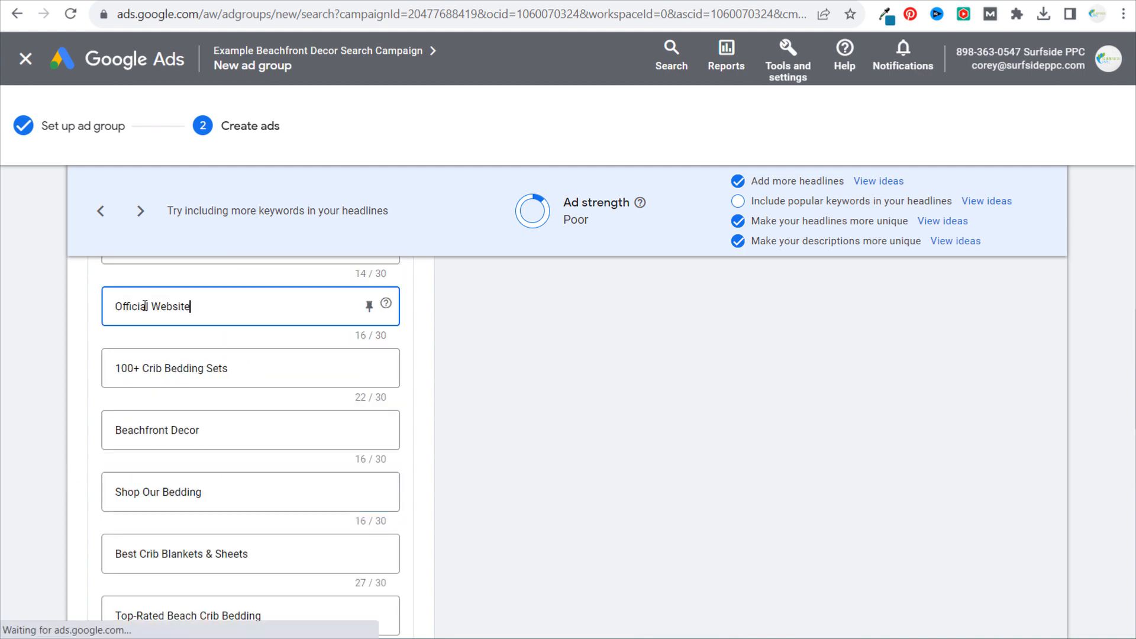
click(219, 427)
click(234, 489)
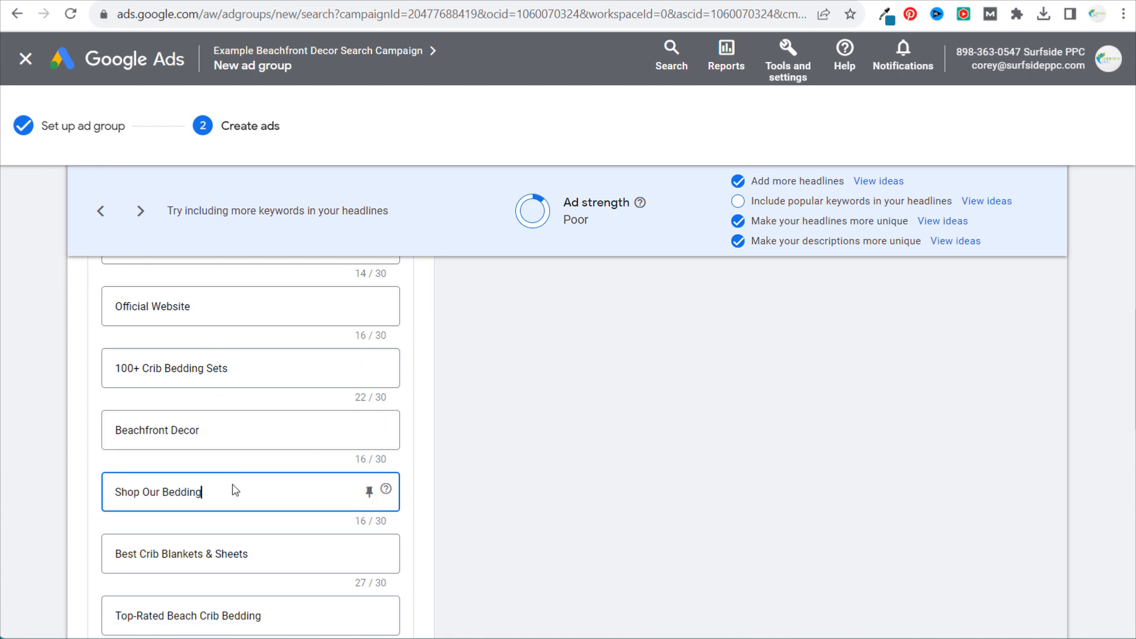
click(619, 383)
- Check the remaining ad assets, finish the responsive search ad, and save the Beach Crib Bedding ad group
scroll(638, 383, up, 5)
scroll(639, 384, up, 8)
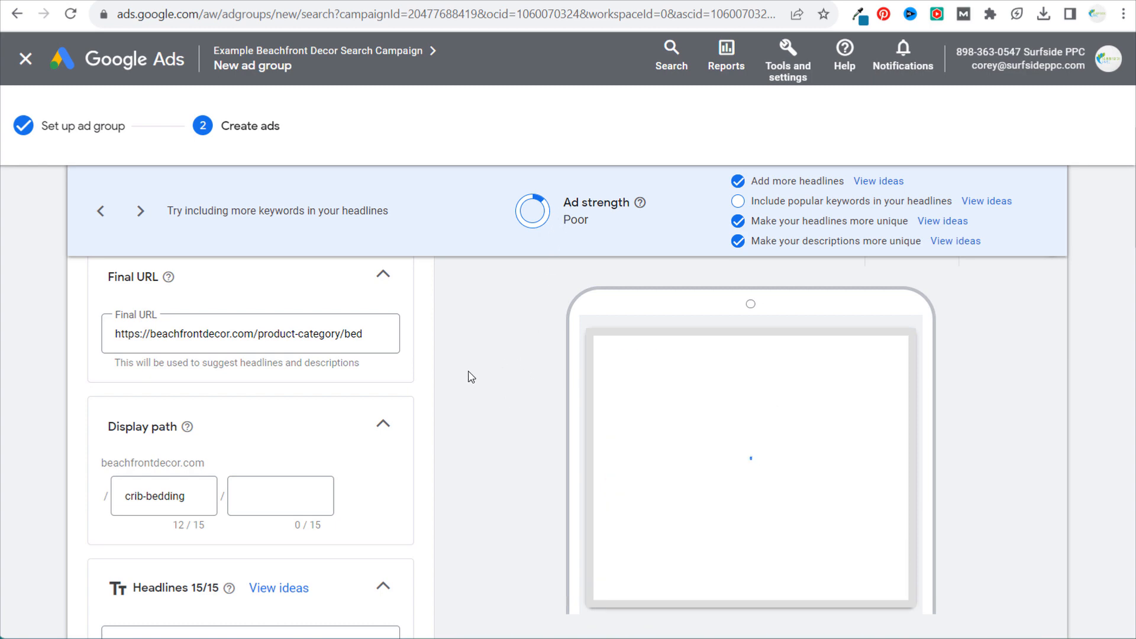
scroll(491, 373, down, 20)
scroll(496, 376, down, 15)
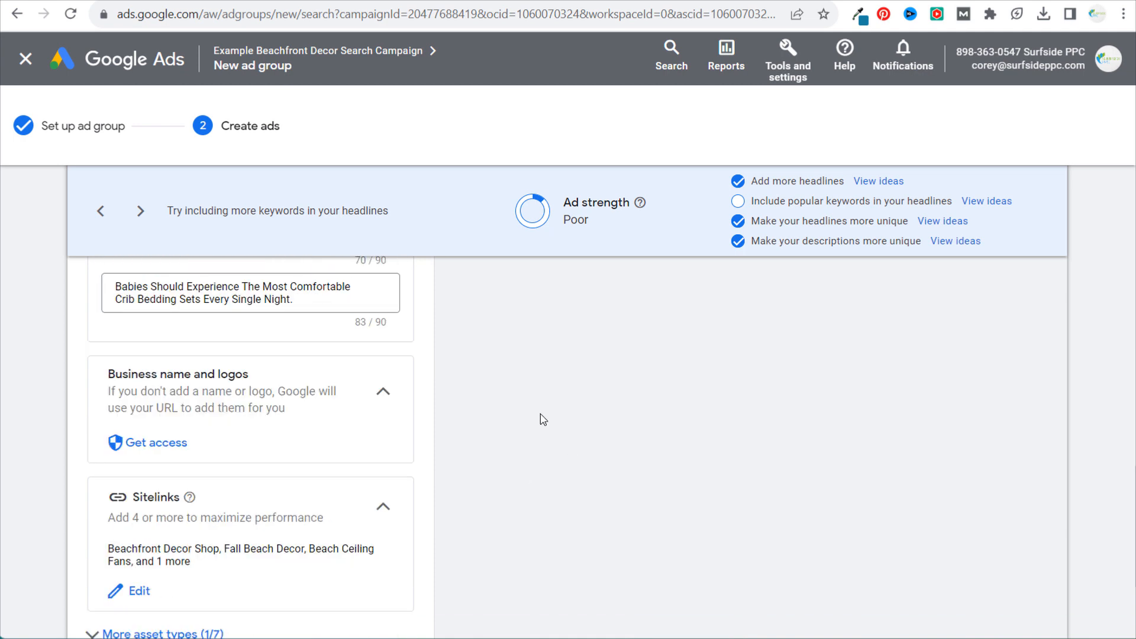
scroll(541, 413, down, 2)
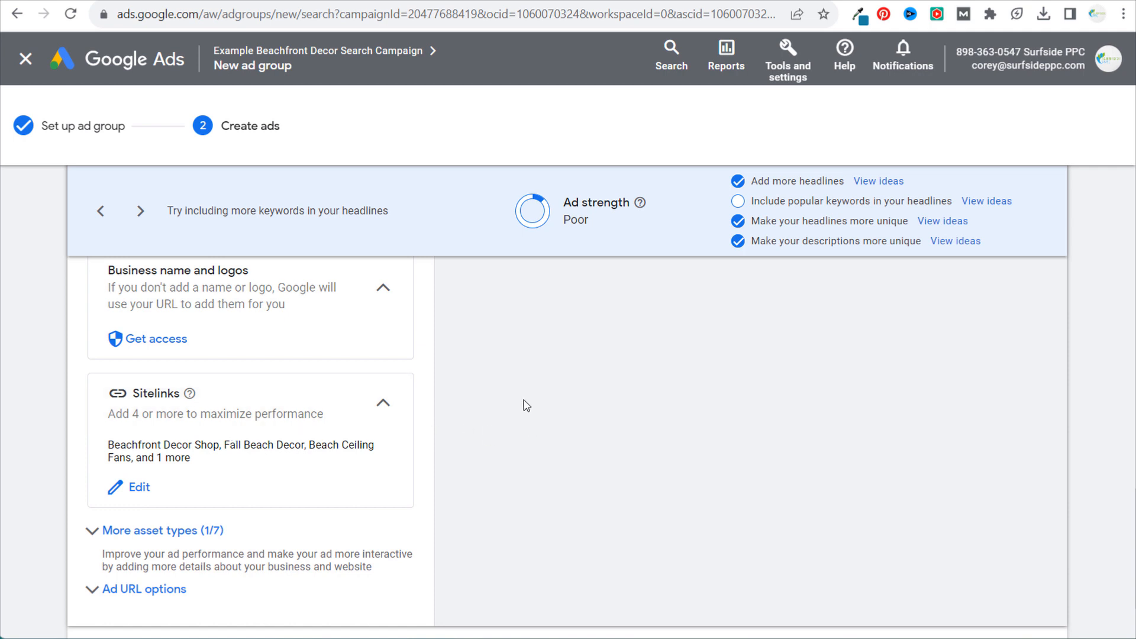
scroll(526, 406, down, 3)
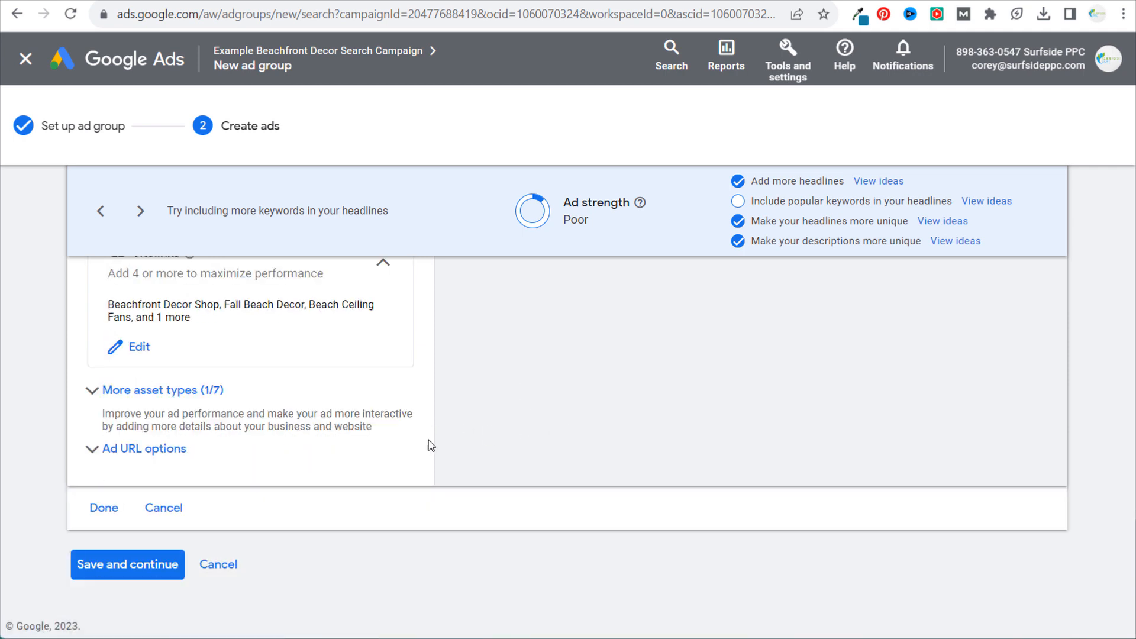
click(105, 509)
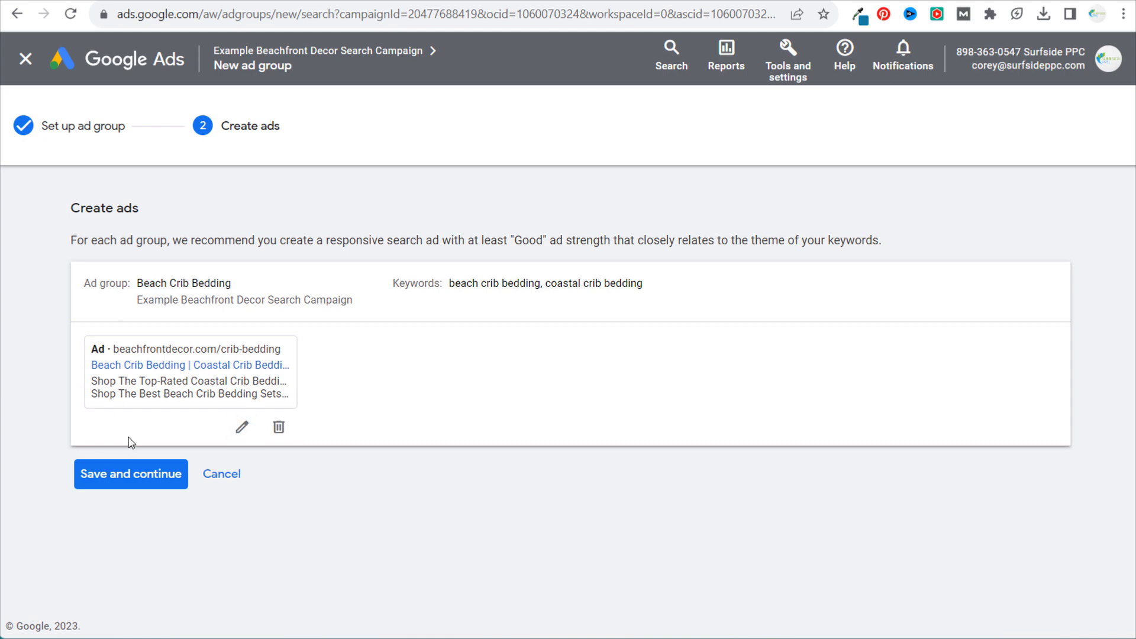
click(133, 474)
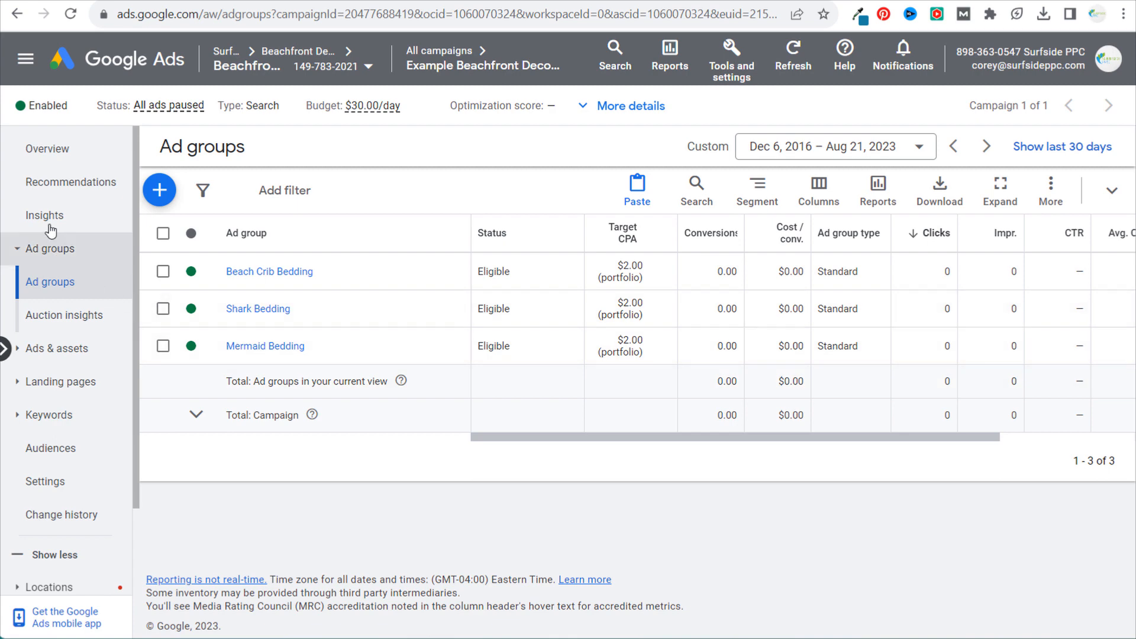
- Pause the Beach Crib Bedding responsive search ad in the campaign's list of ads
click(64, 353)
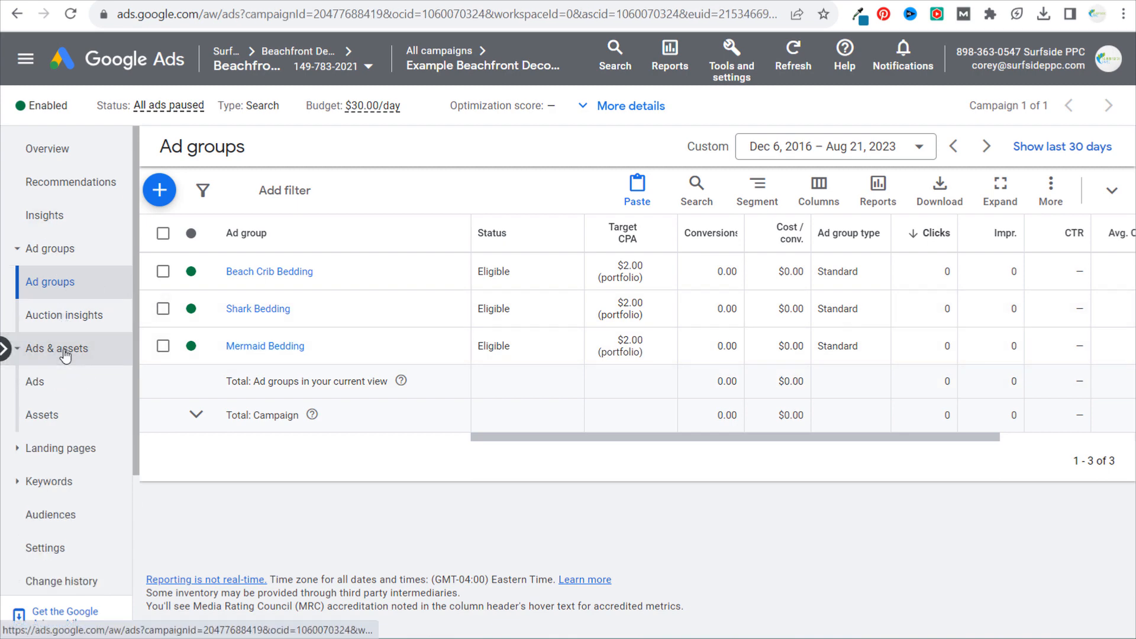
scroll(323, 477, down, 2)
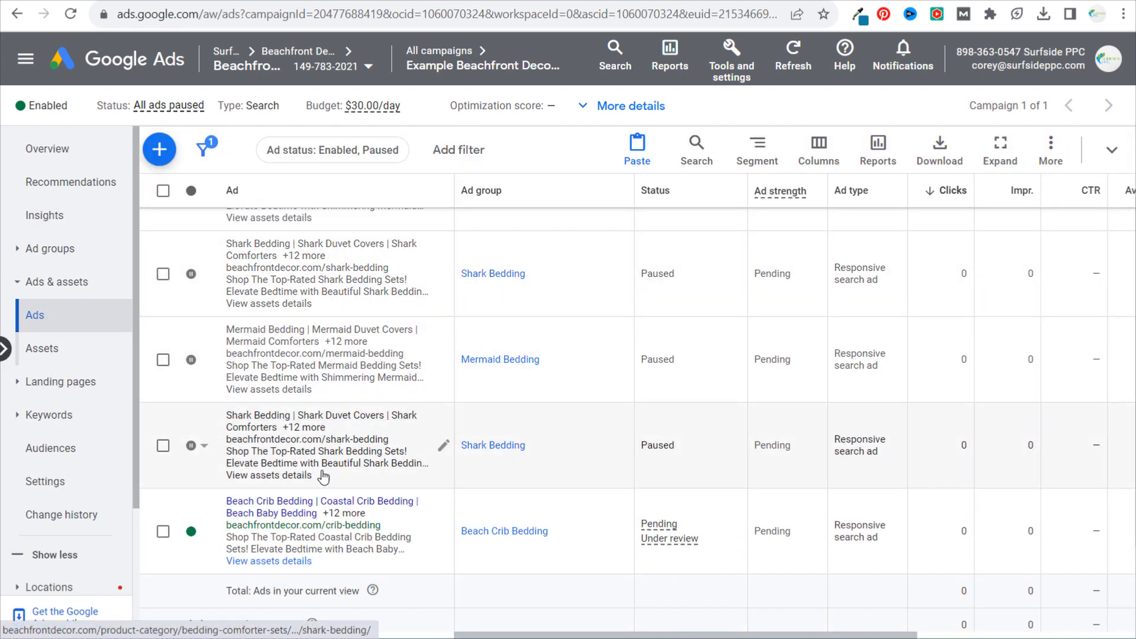
click(195, 532)
click(225, 562)
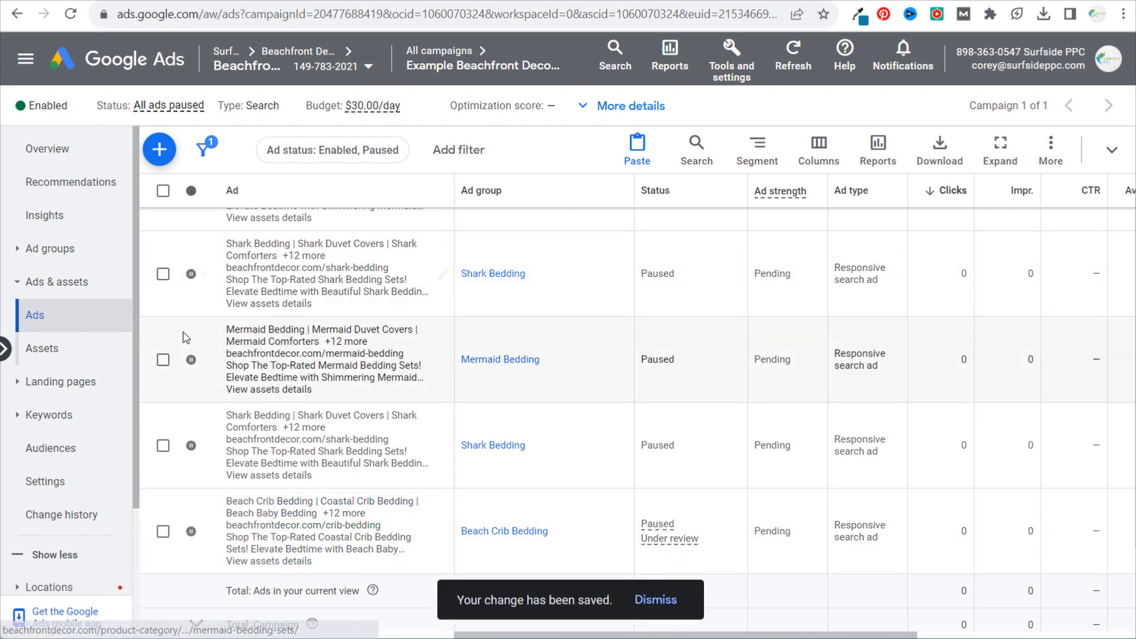
- Open the Beach Crib Bedding ad group from the campaign's ad groups and show its ads
click(47, 248)
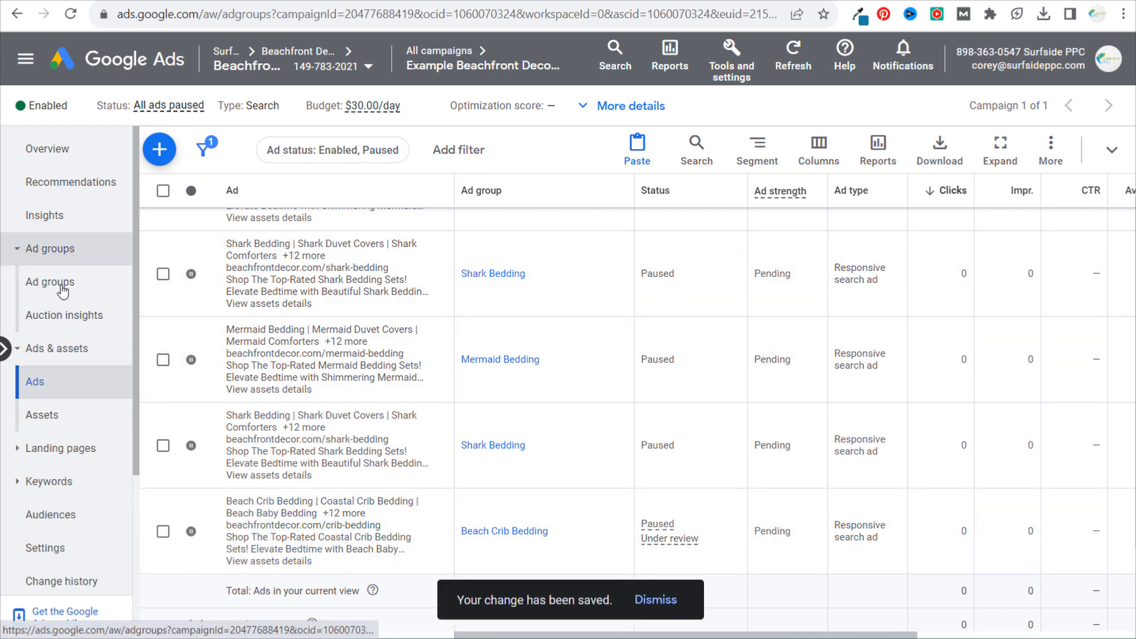
click(61, 284)
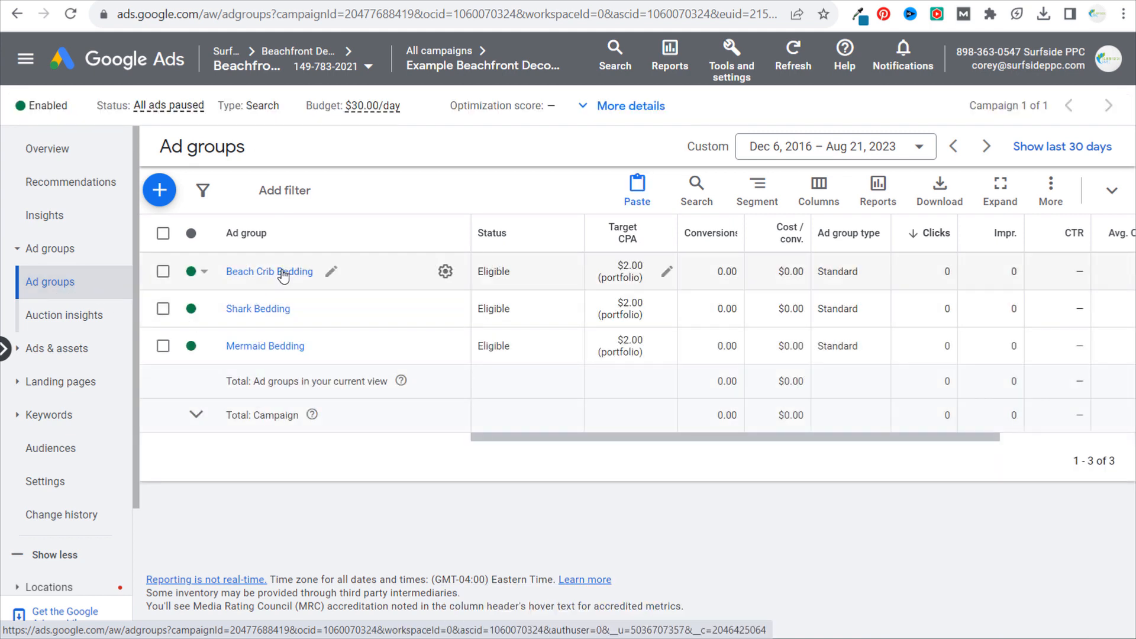
click(282, 274)
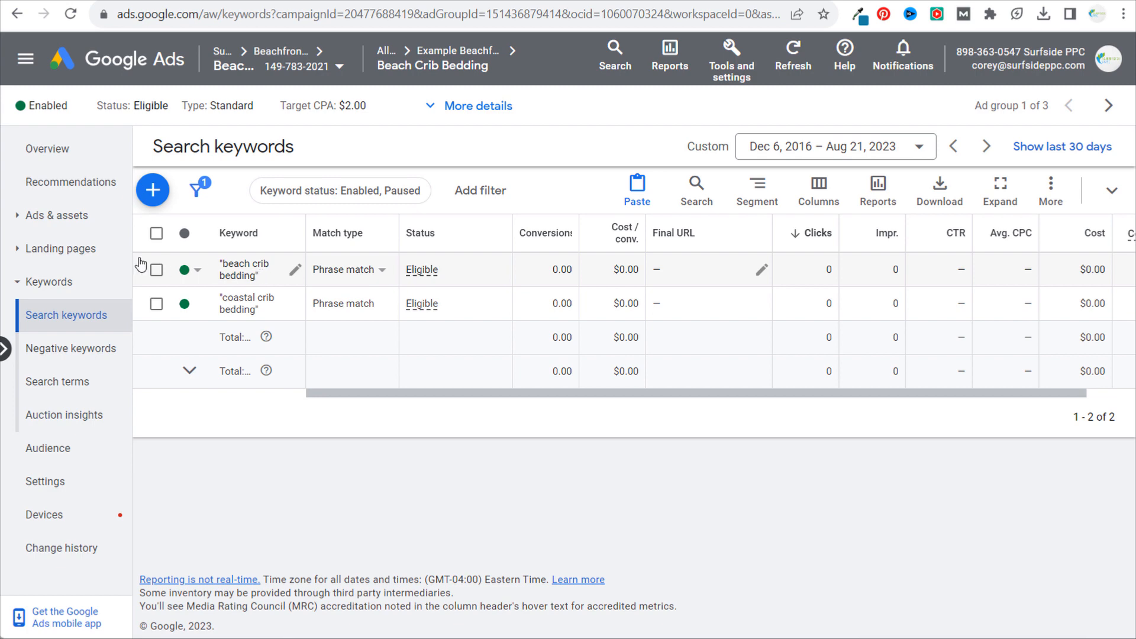
click(71, 224)
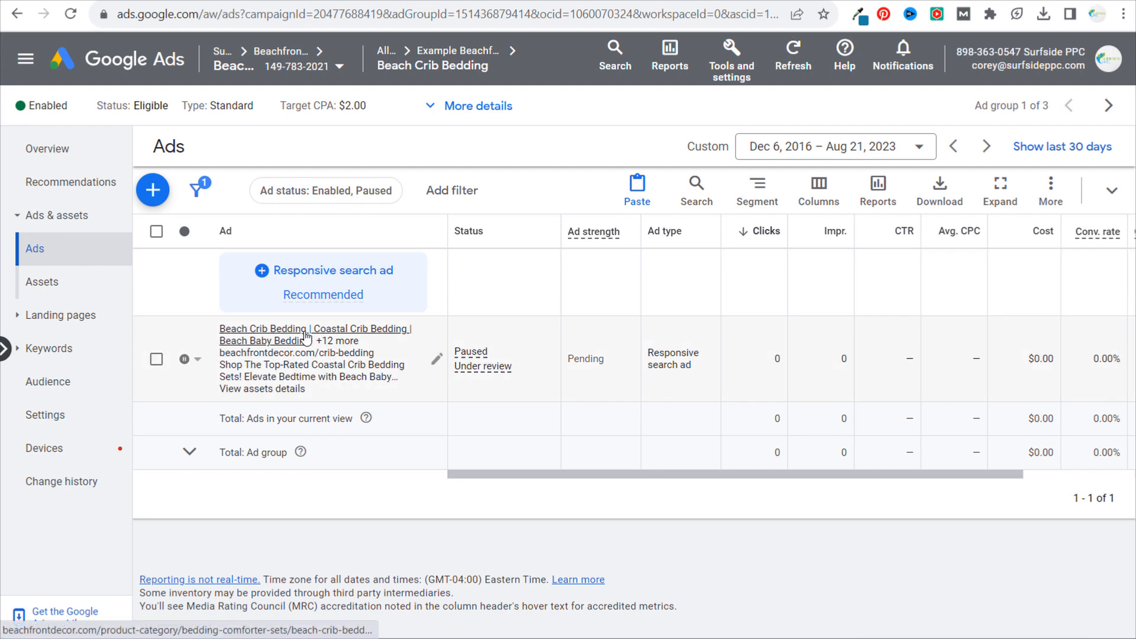
- Select the Beach Crib Bedding ad and look over the edit actions available for it
click(155, 362)
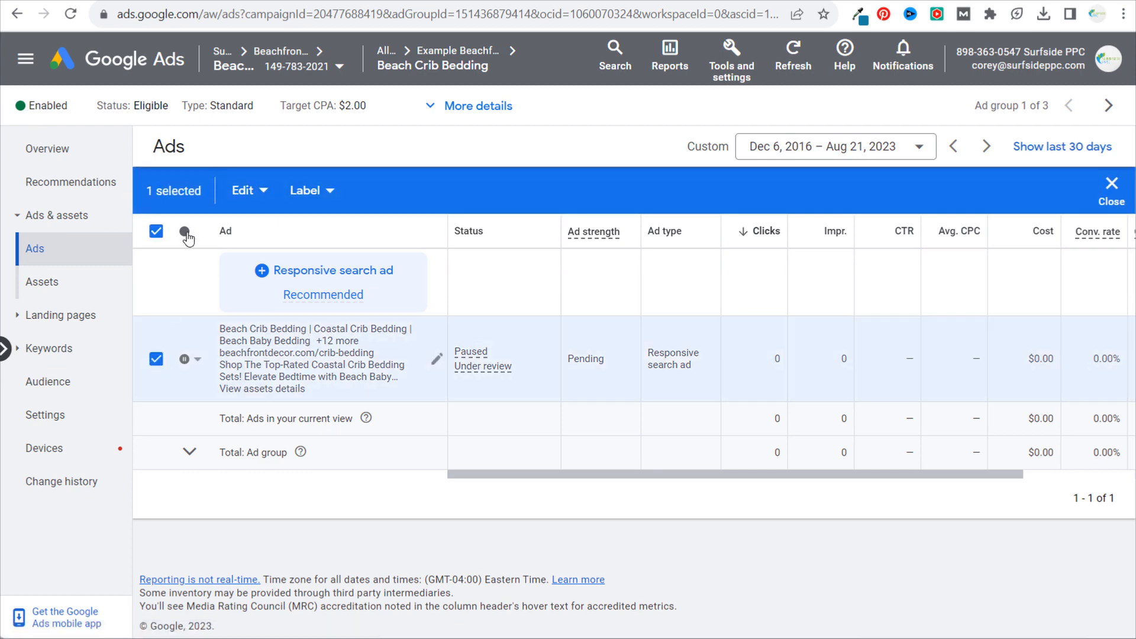
click(245, 191)
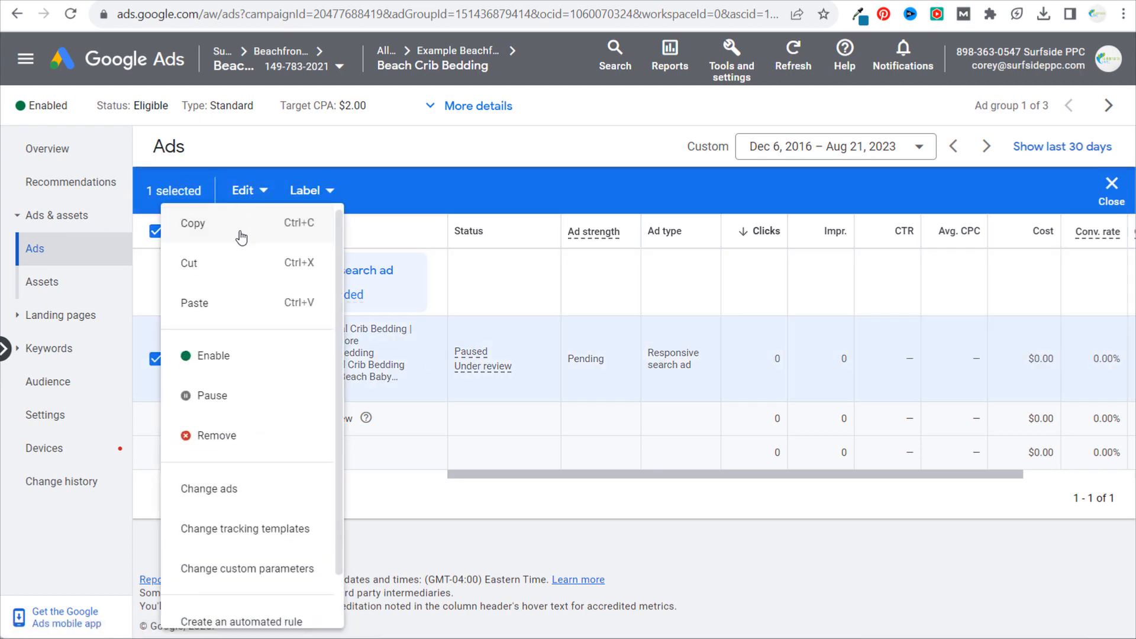
click(468, 157)
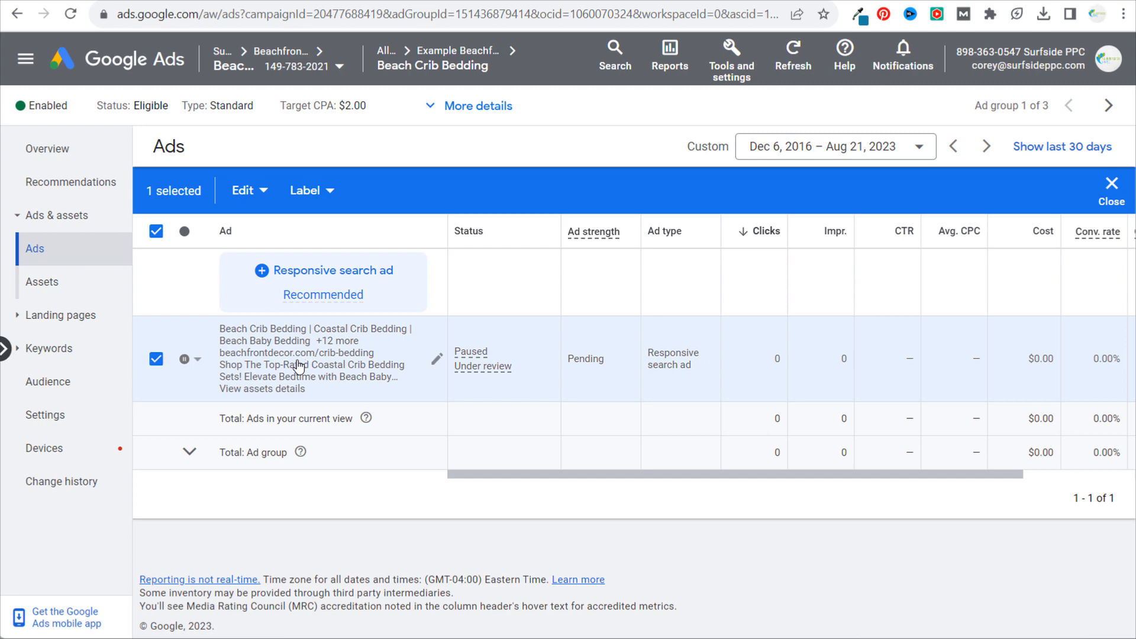
- Switch to the beachfrontdecor.com crib bedding pages and read the intro text of the beach-nautical-crib-bedding page
key(ctrl+Tab)
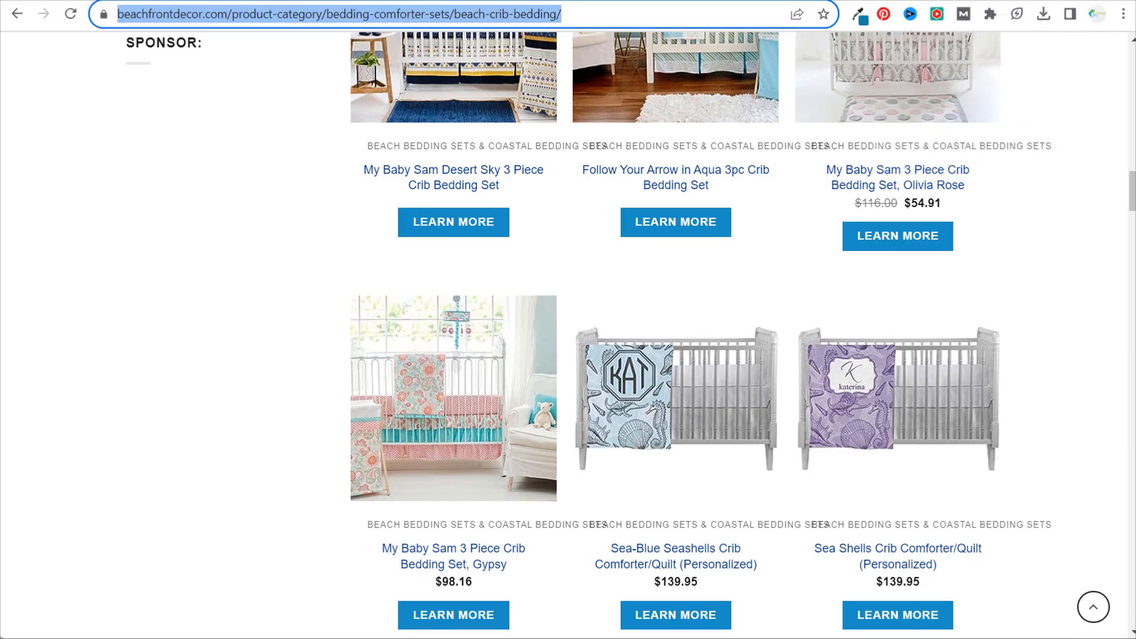
scroll(870, 231, up, 20)
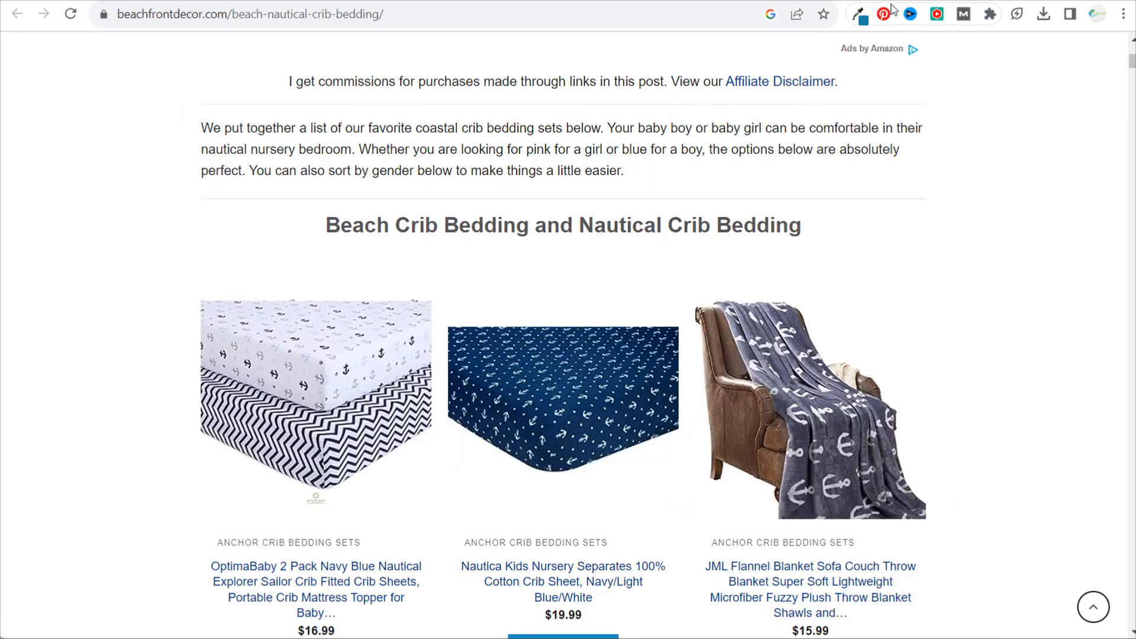
drag(213, 127, 692, 149)
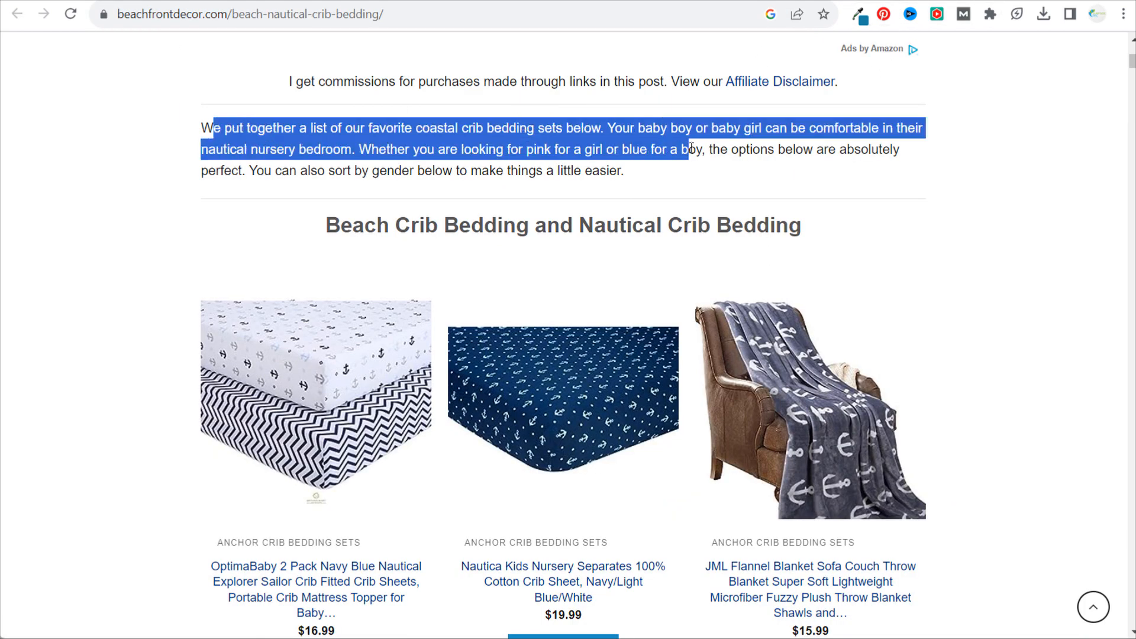
click(741, 171)
drag(436, 128, 647, 128)
click(749, 144)
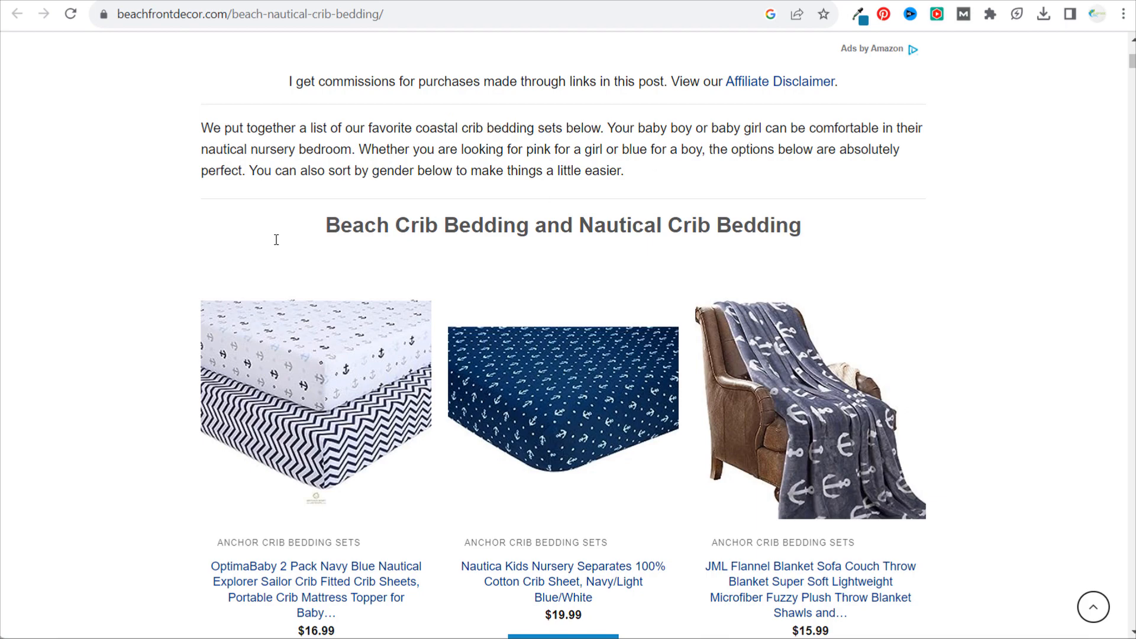
- Look through the crib bedding products on the beach-nautical-crib-bedding page and copy the page's address
scroll(379, 308, down, 9)
scroll(422, 292, down, 10)
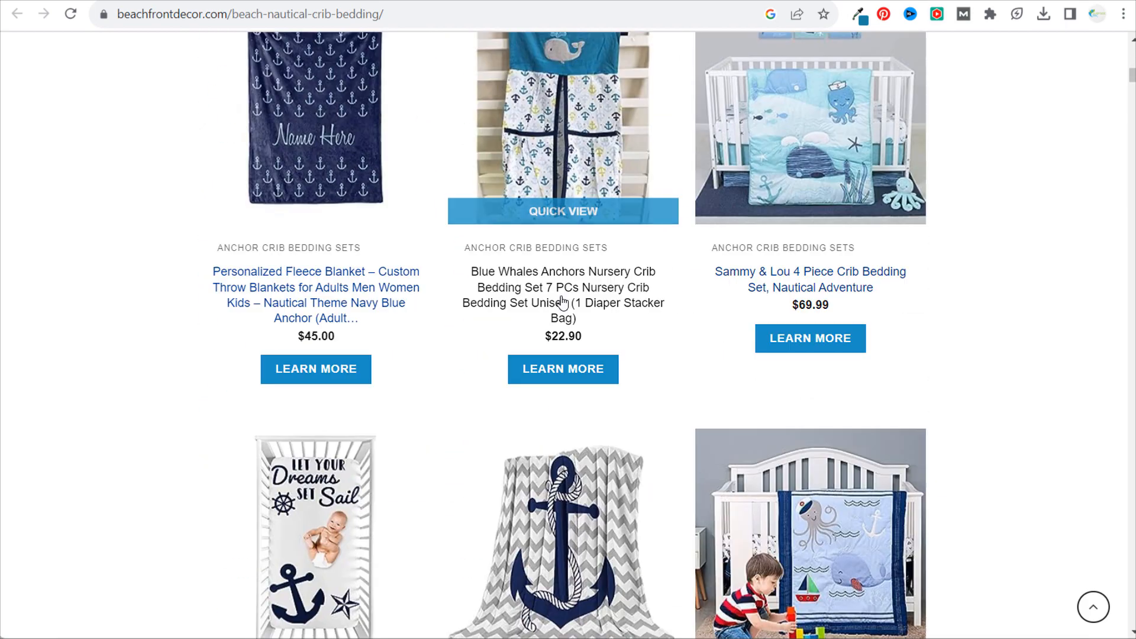
scroll(739, 331, down, 3)
scroll(740, 313, down, 8)
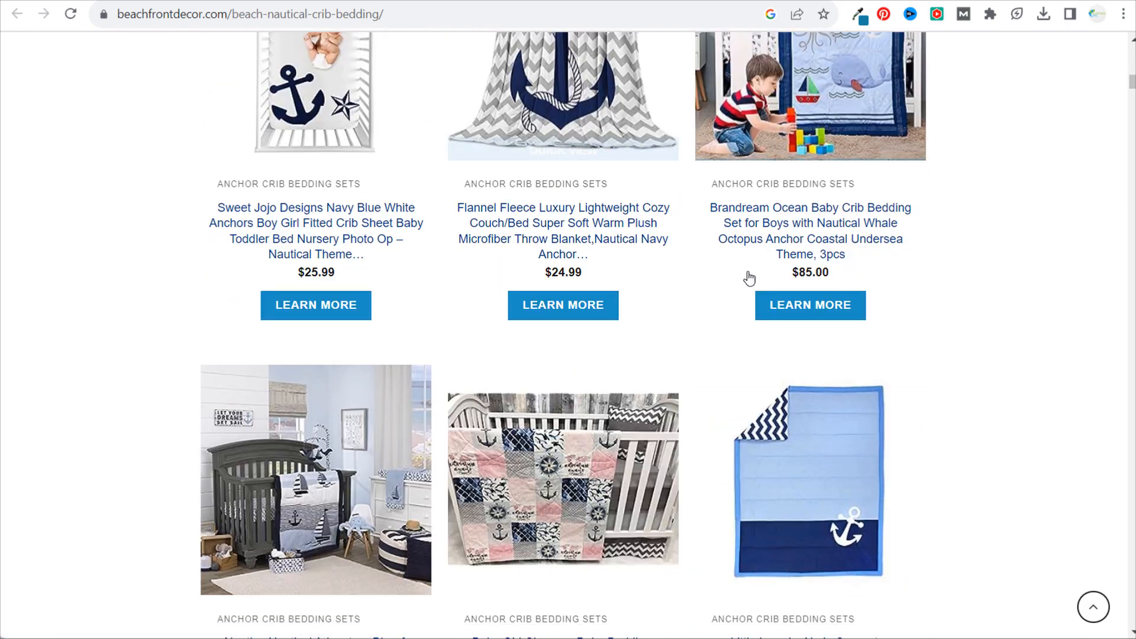
scroll(1032, 236, up, 19)
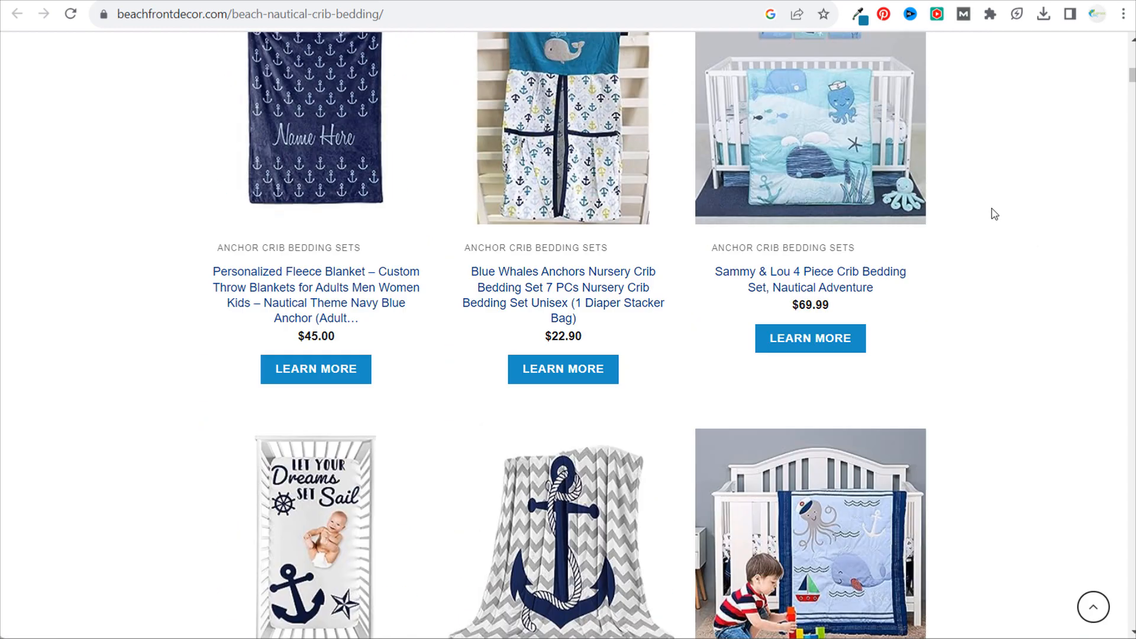
scroll(571, 229, up, 7)
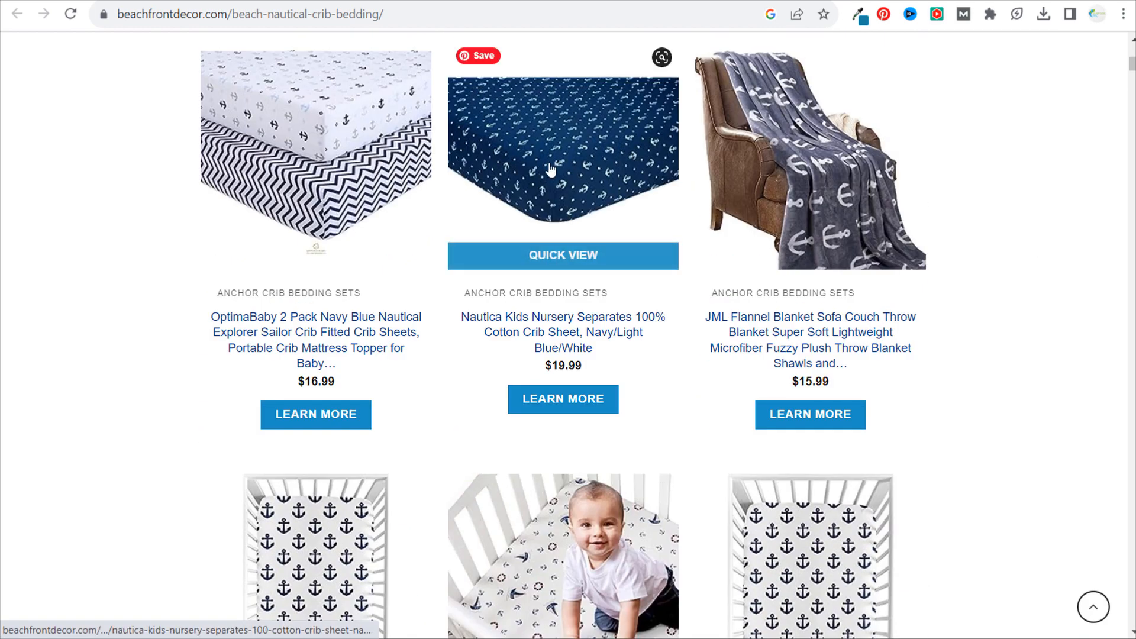
scroll(592, 219, up, 3)
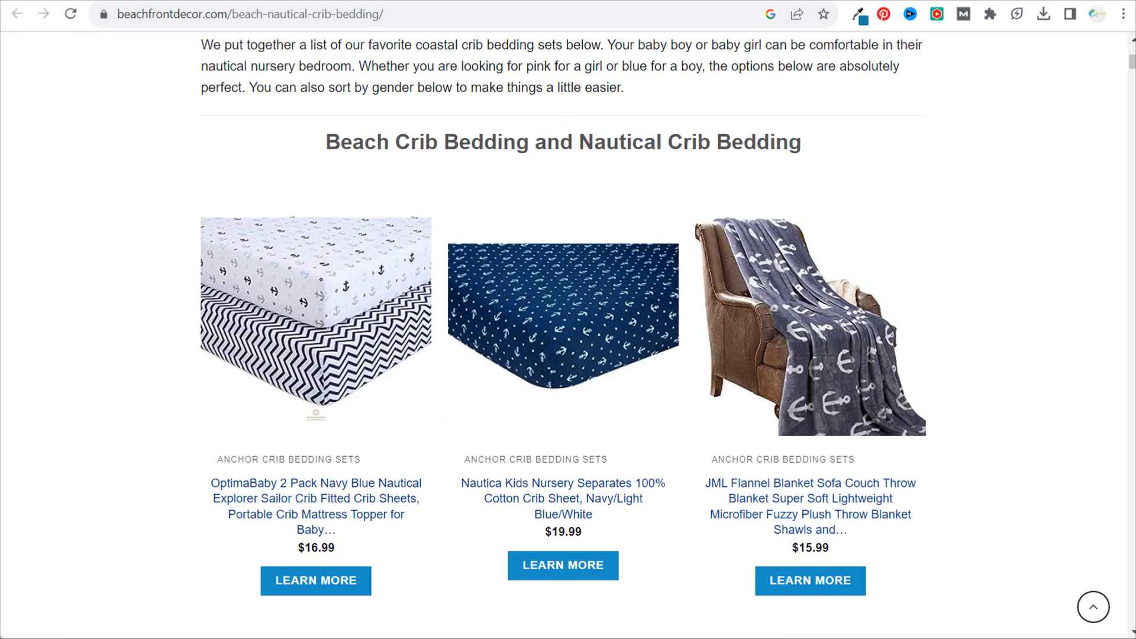
click(335, 14)
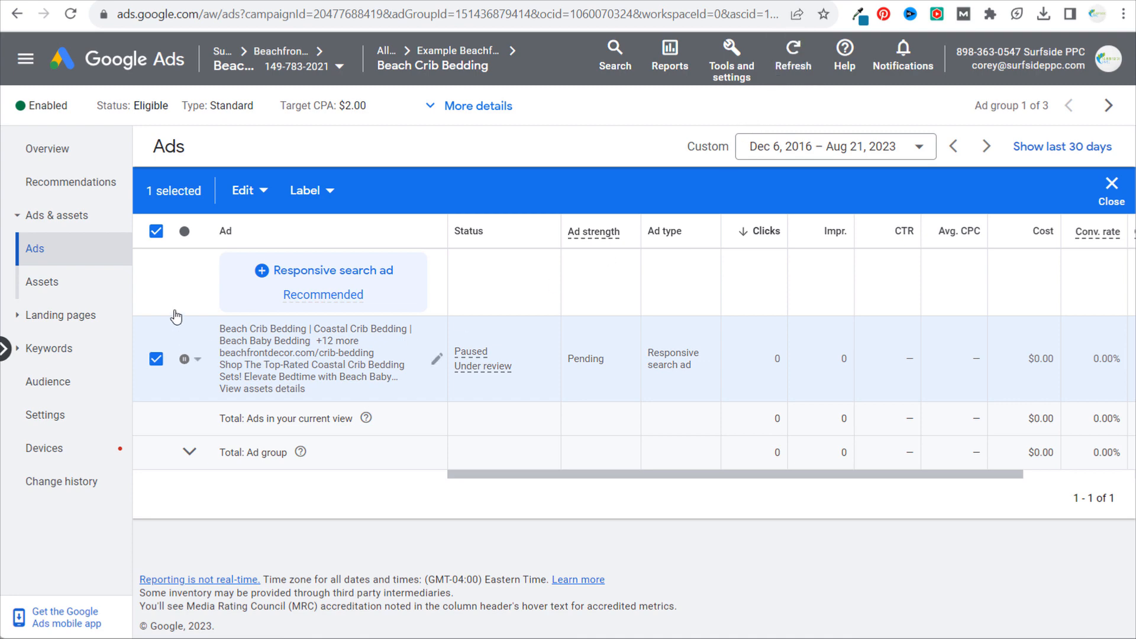
- Return to Google Ads, reselect the paused Beach Crib Bedding ad, and copy it
click(160, 234)
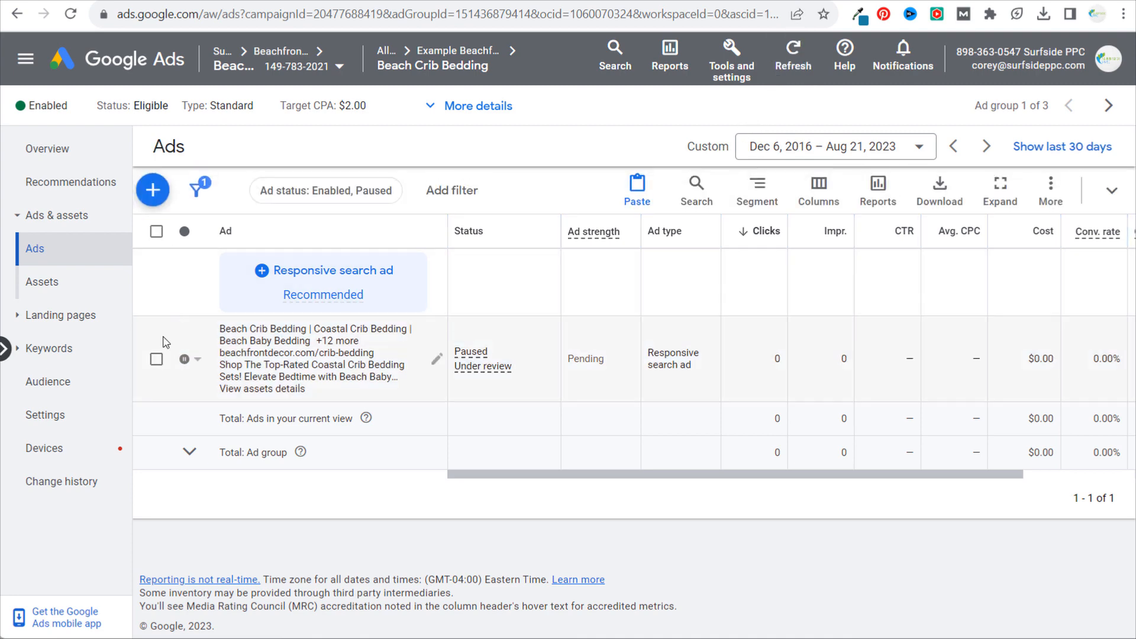
click(156, 362)
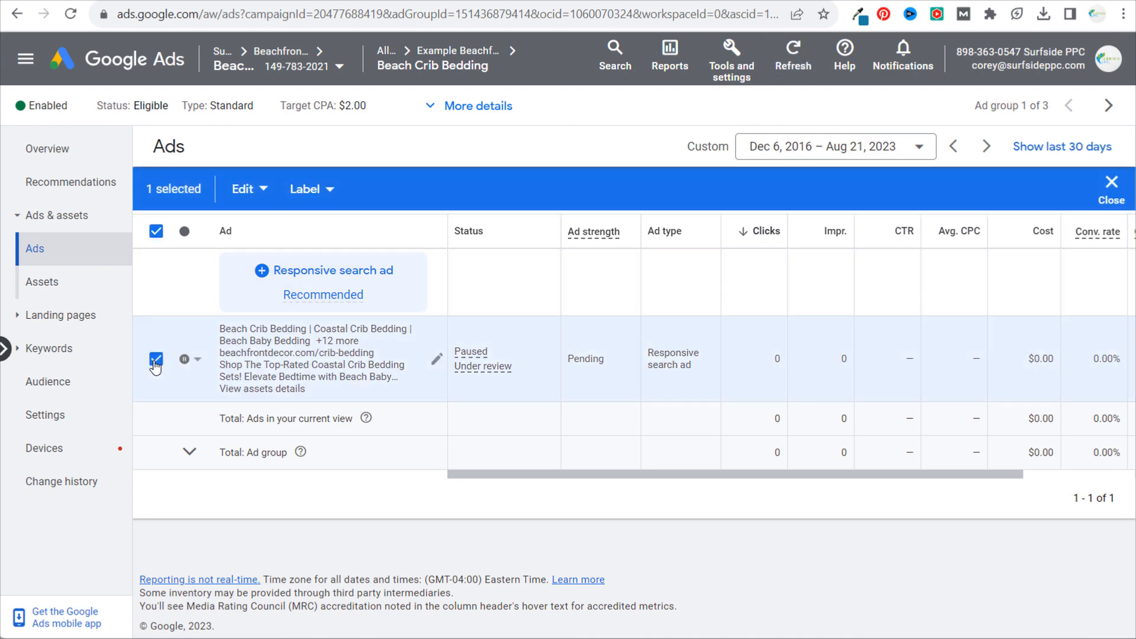
click(263, 192)
click(239, 232)
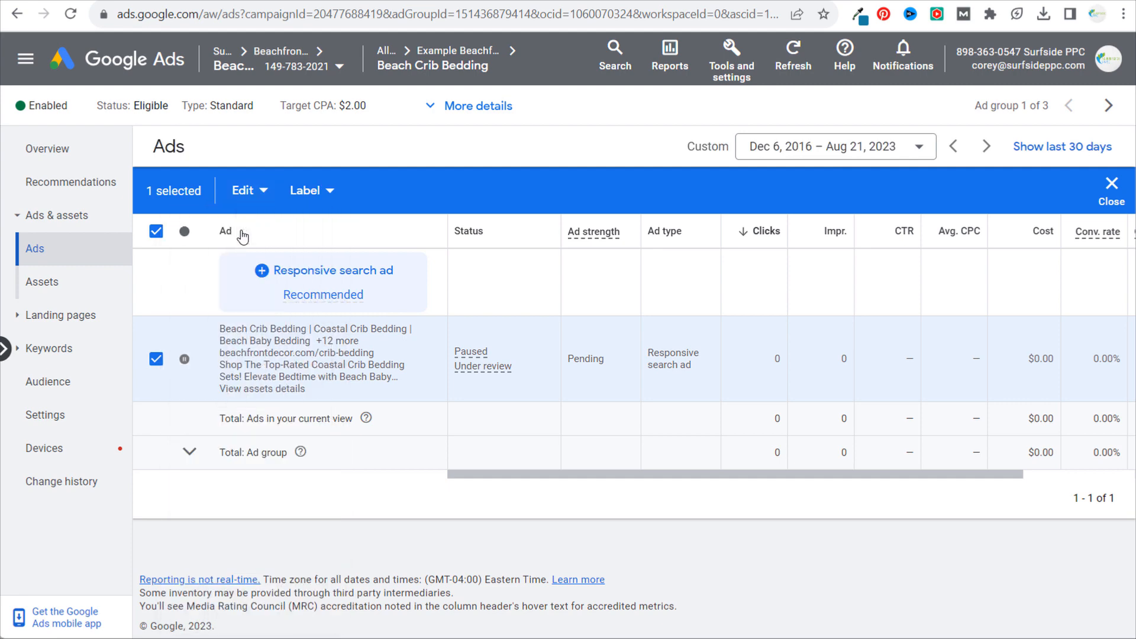
- Paste the copied ad into the Beach Crib Bedding ad group, pausing new ads and creating a duplicate if it already exists
click(249, 197)
click(229, 240)
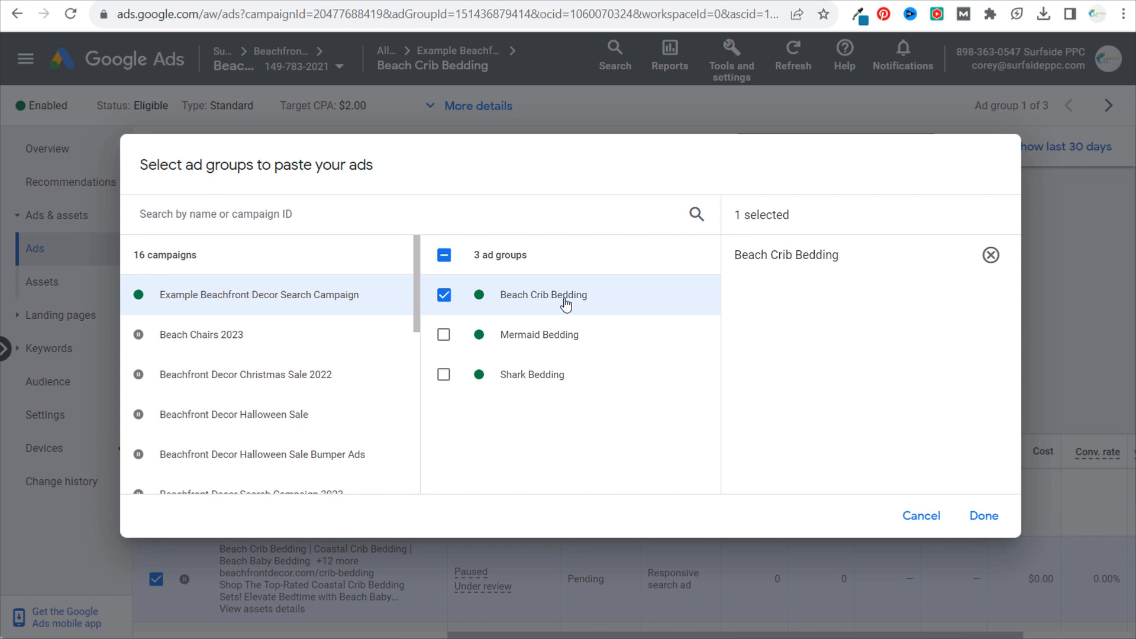
click(984, 515)
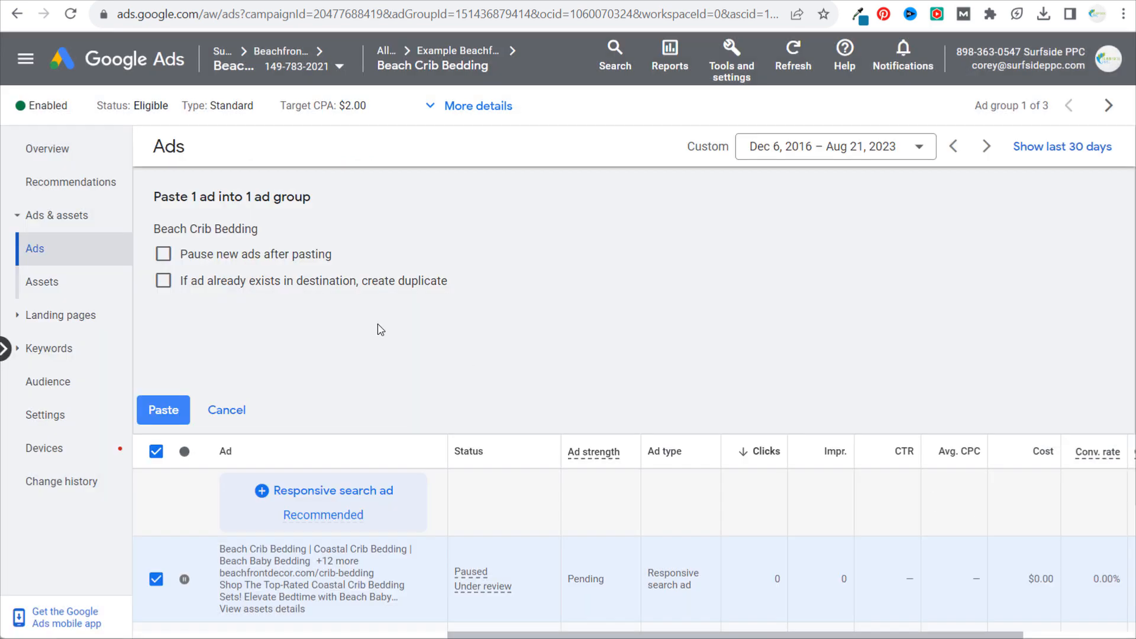
click(160, 257)
click(163, 281)
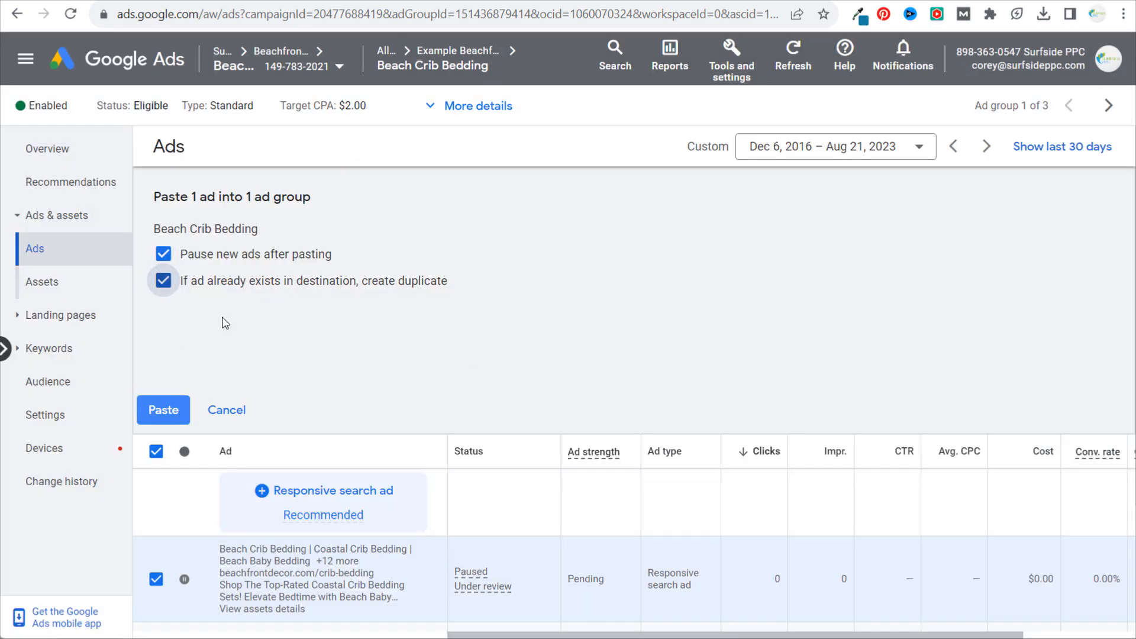
click(165, 409)
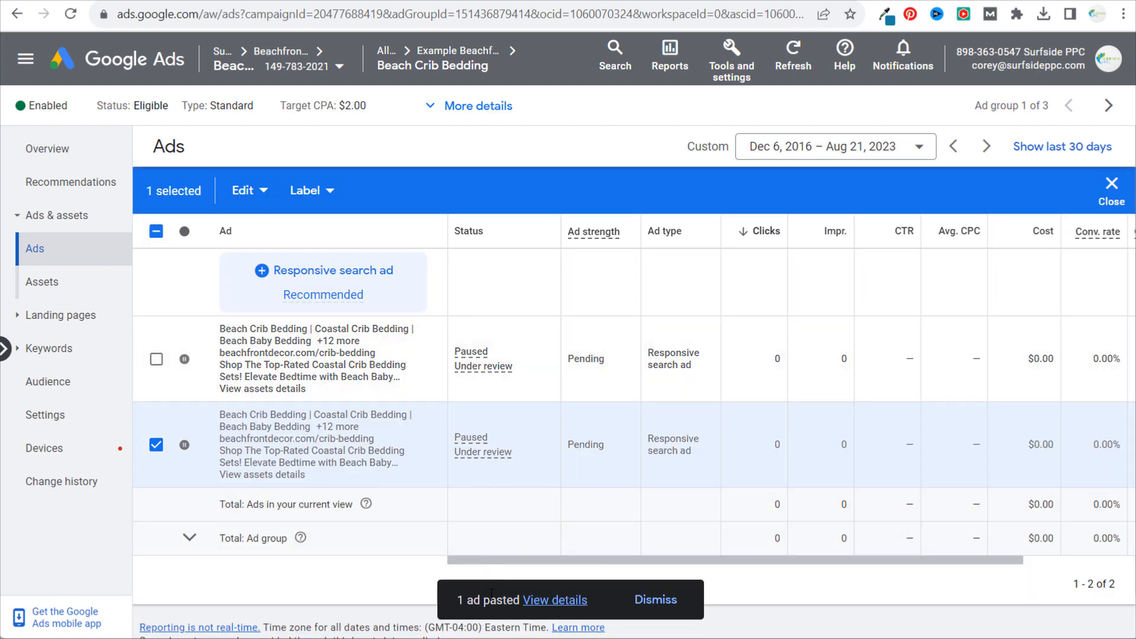
click(680, 604)
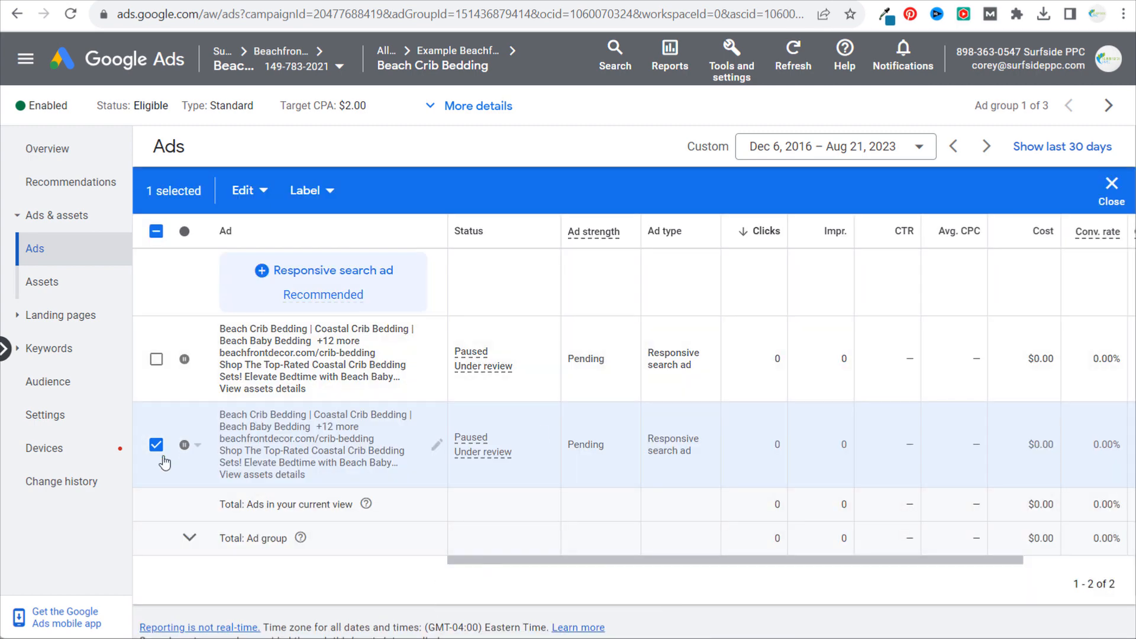
click(156, 445)
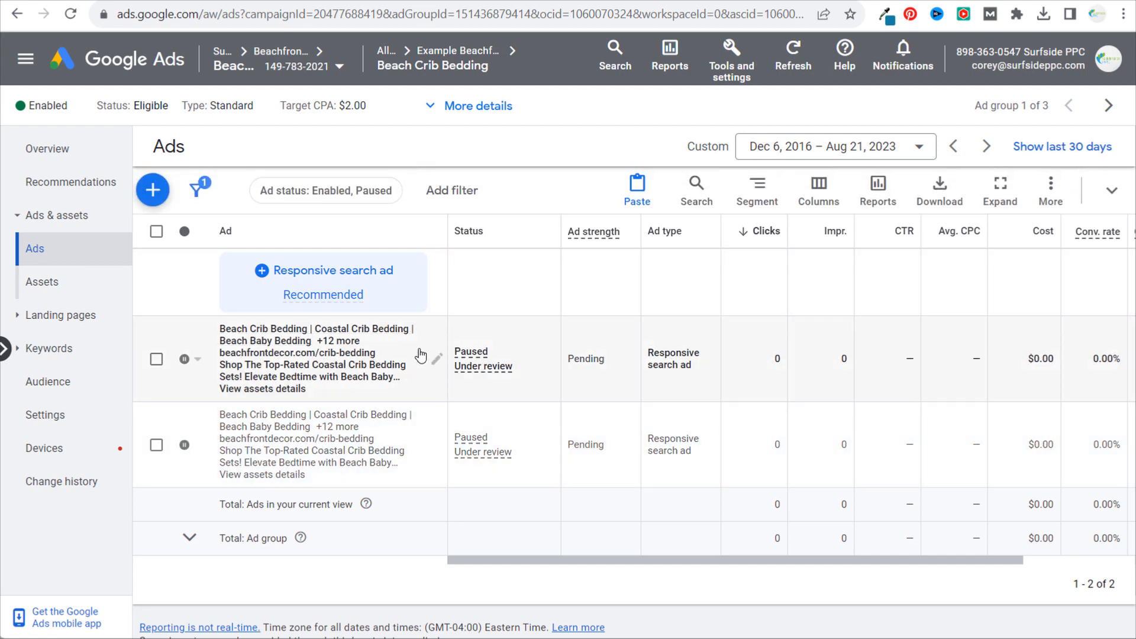
- Edit the first Beach Crib Bedding ad in the list and set its final URL to beachfrontdecor.com/beach-nautical-crib-bedding/
click(439, 361)
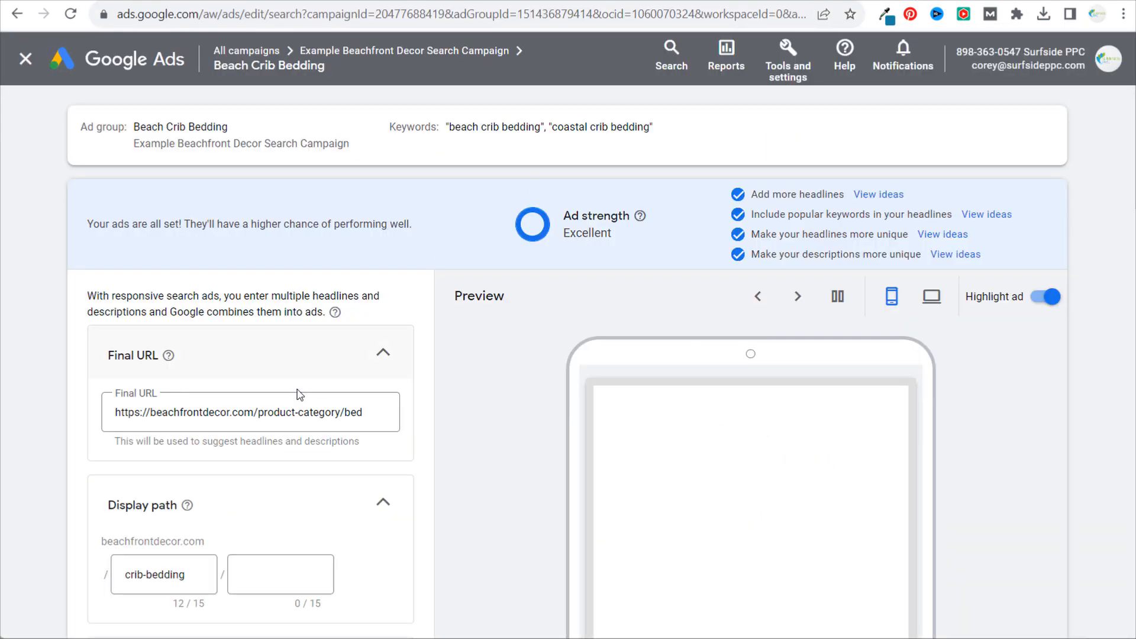
click(234, 417)
key(ctrl+a)
key(ctrl+v)
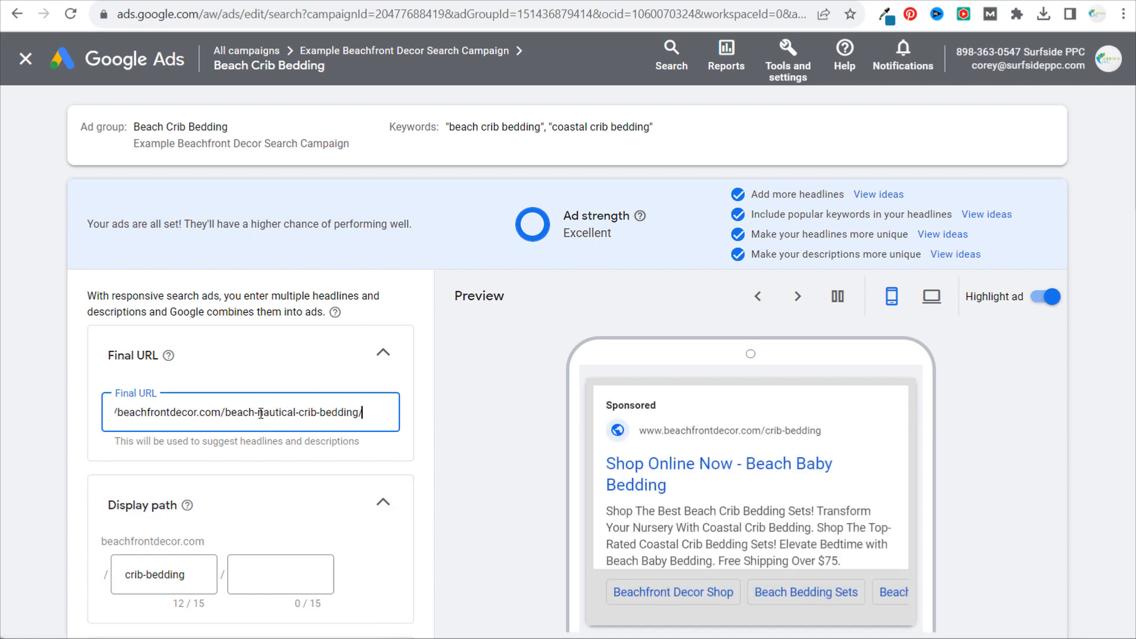
- Put the beachfrontdecor.com product-category bedding address back into the ad's final URL
triple_click(193, 410)
key(ctrl+v)
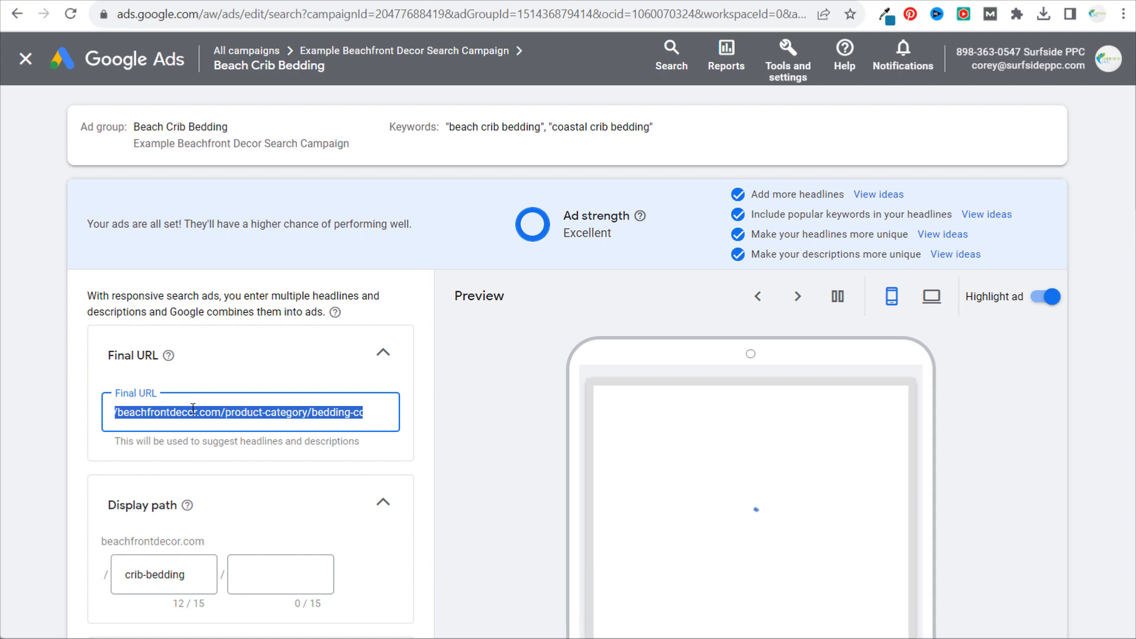
click(193, 410)
- Examine the duplicated ad's headlines and descriptions alongside its ad strength
scroll(36, 488, down, 3)
scroll(53, 489, down, 3)
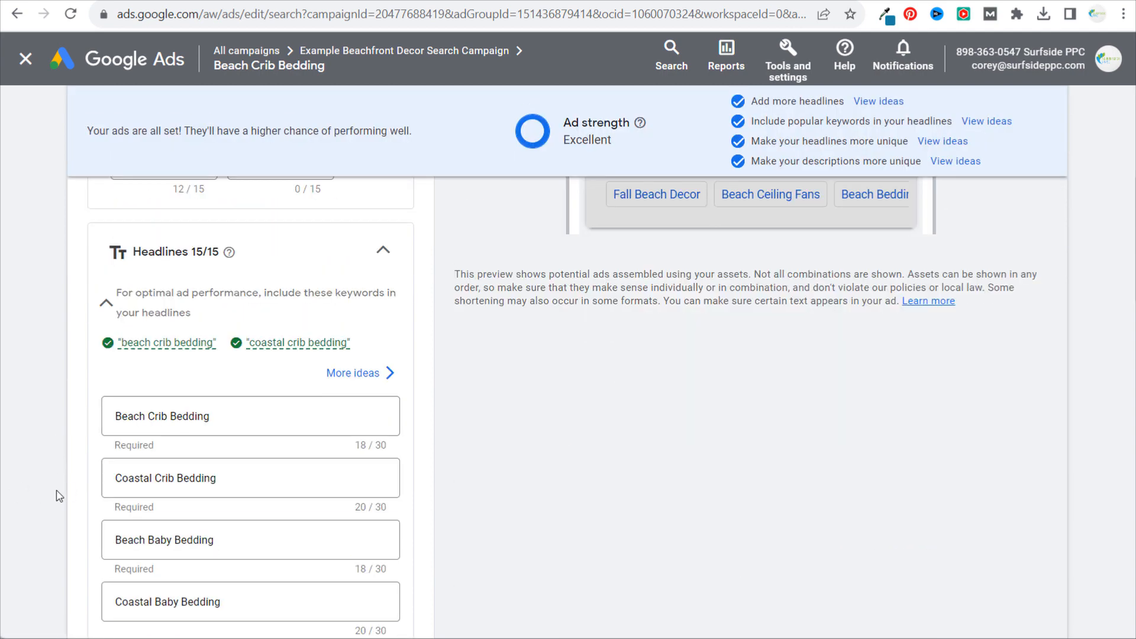
scroll(198, 454, down, 5)
scroll(201, 454, down, 5)
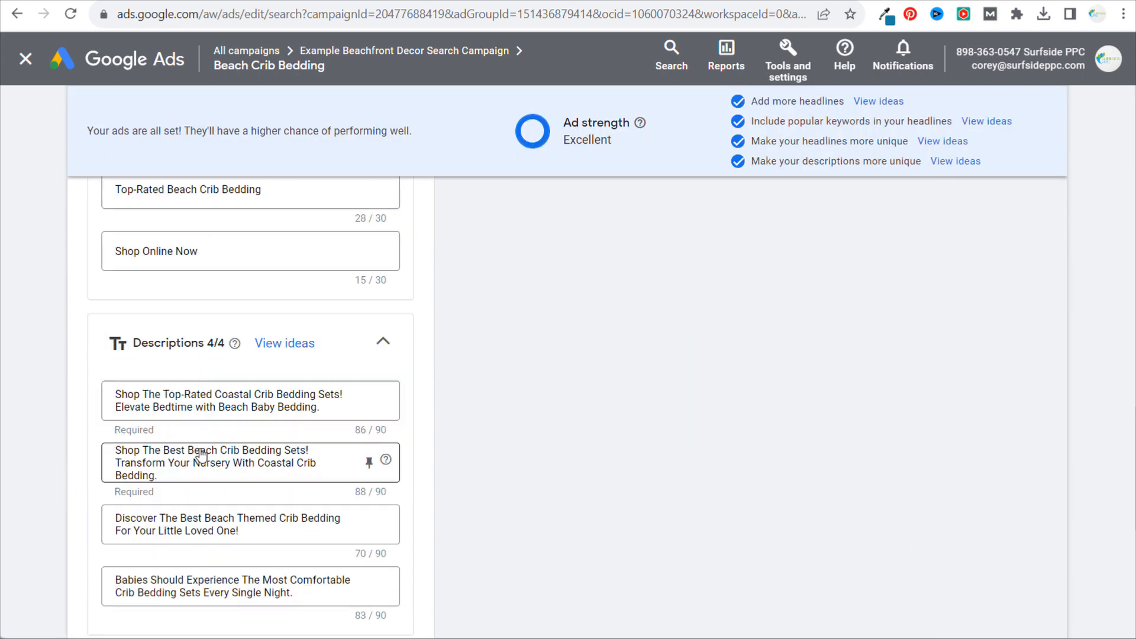
scroll(207, 426, down, 2)
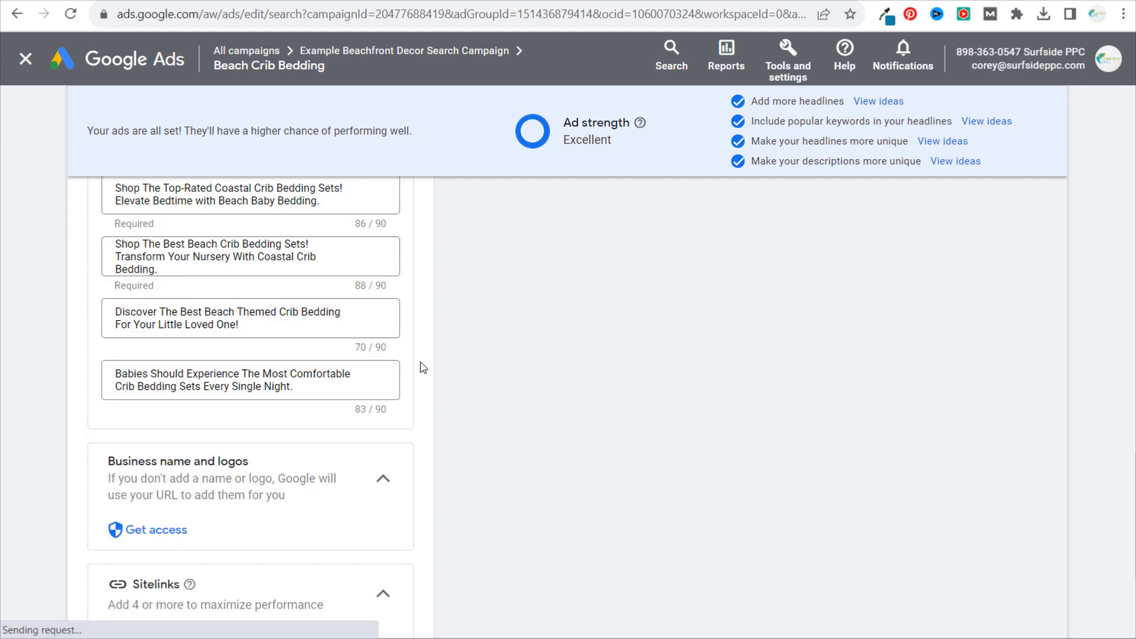
scroll(445, 343, up, 10)
scroll(455, 354, up, 5)
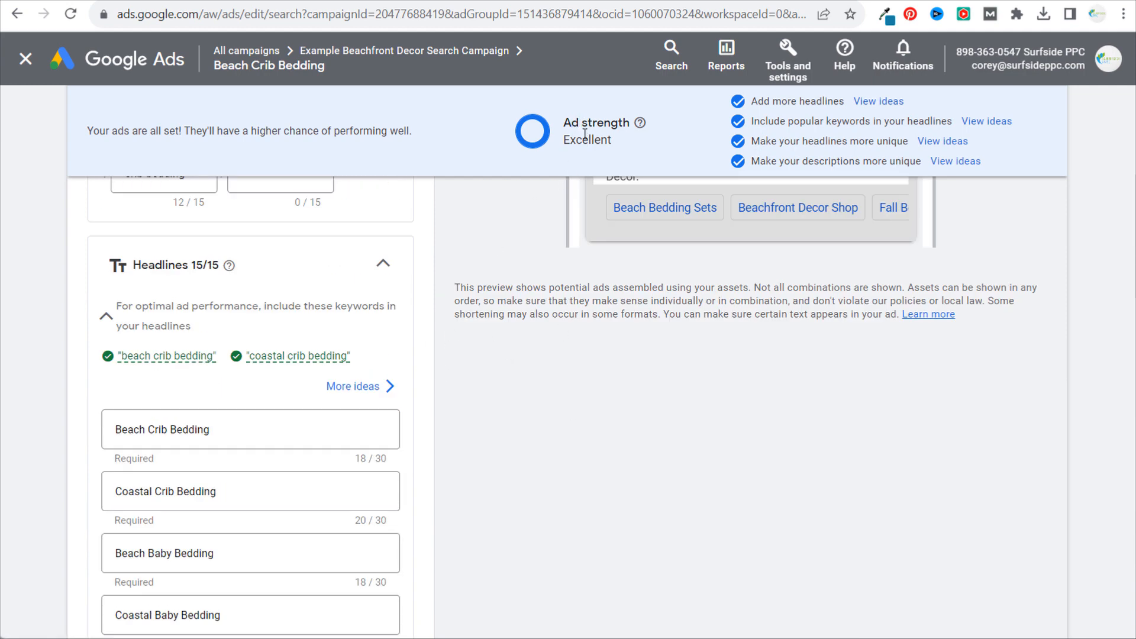
- Set the duplicated ad's final URL to beachfrontdecor.com/beach-nautical-crib-bedding/ and save the ad
scroll(577, 306, up, 4)
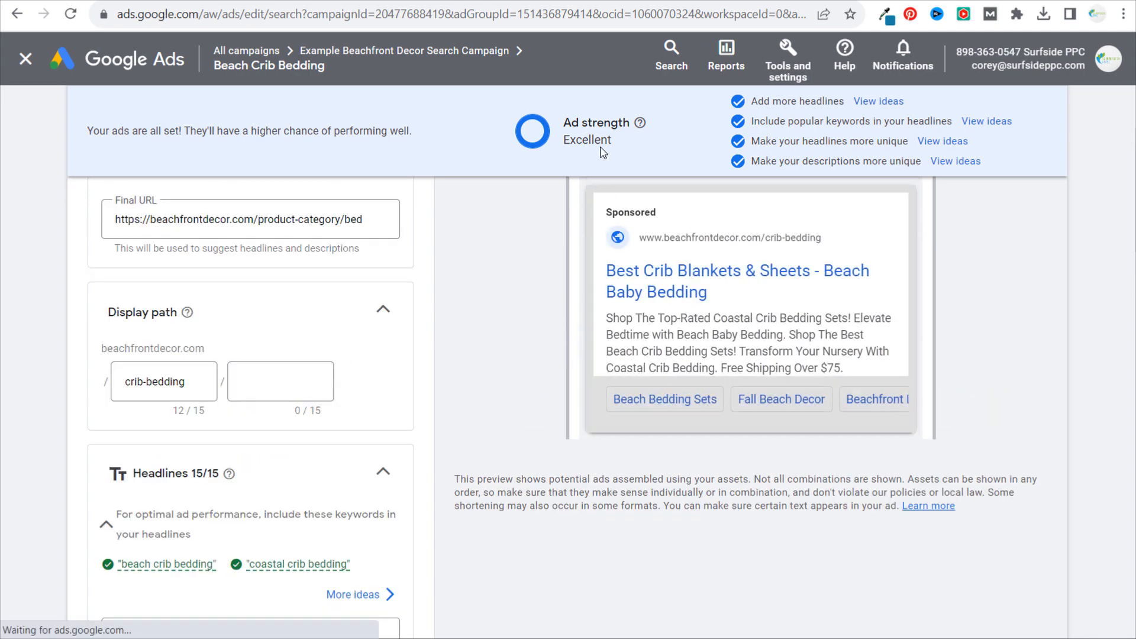
drag(760, 121, 876, 120)
click(891, 119)
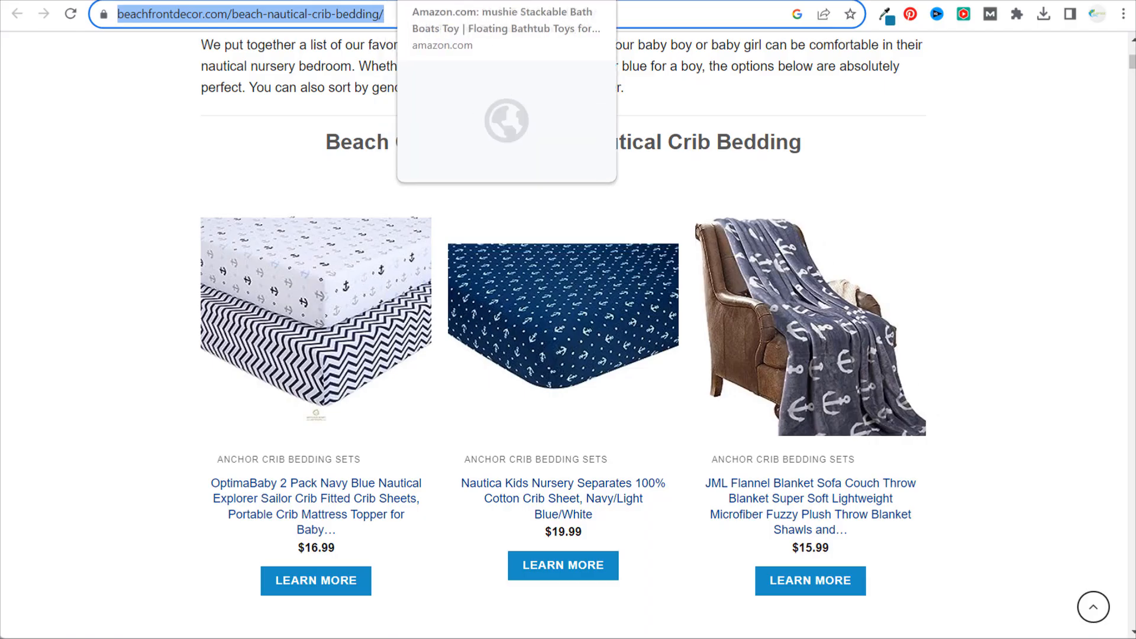
click(828, 0)
triple_click(277, 235)
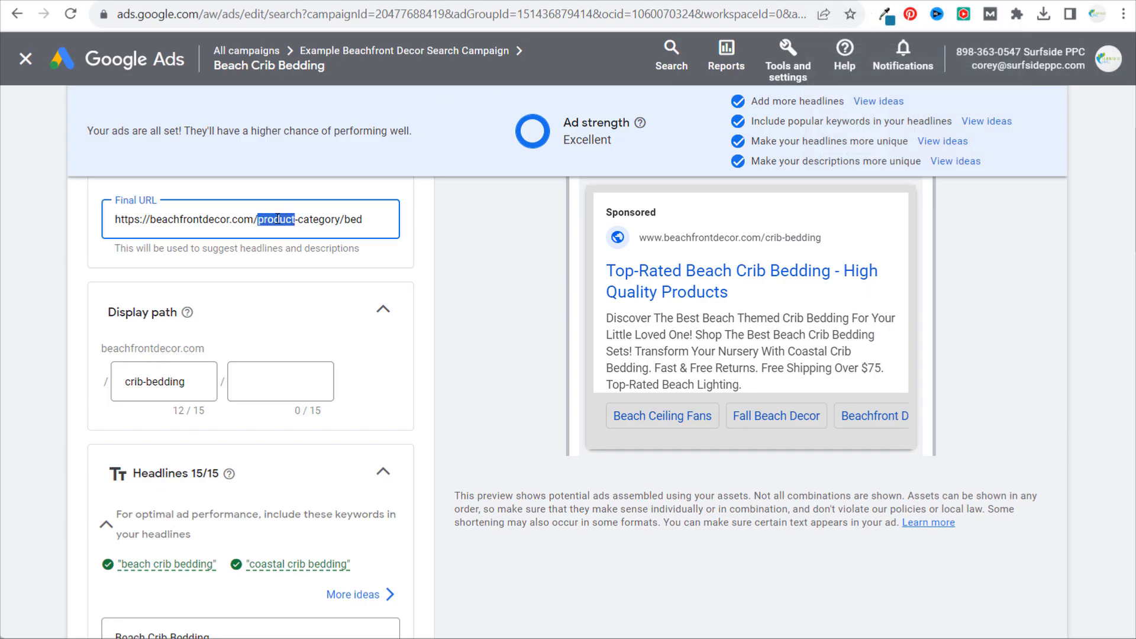
key(ctrl+v)
click(480, 299)
scroll(89, 355, down, 15)
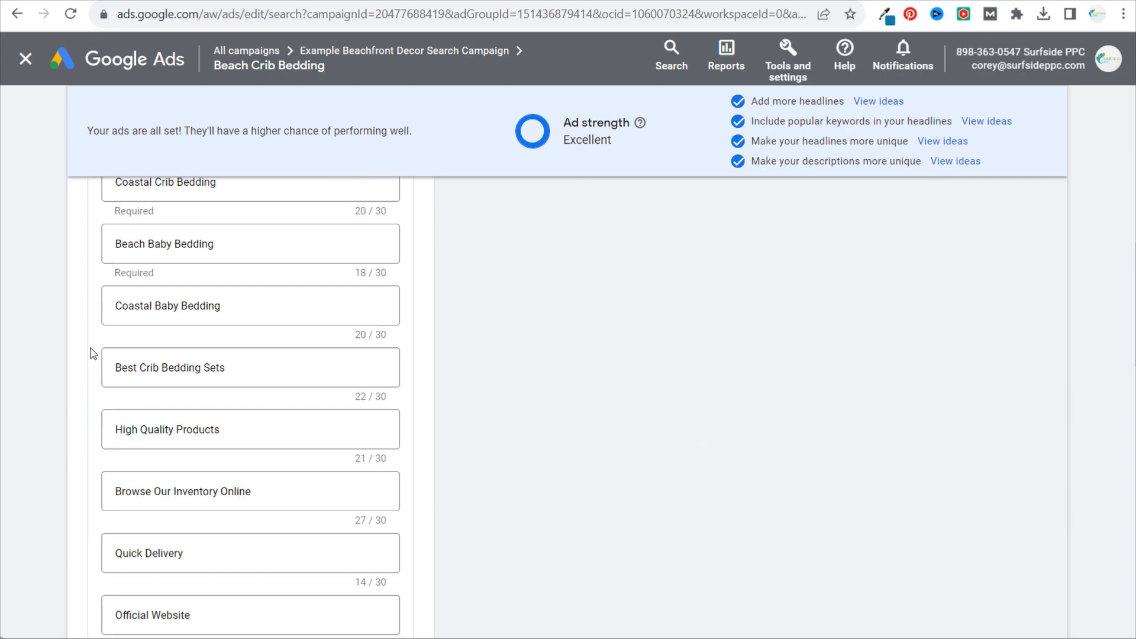
click(100, 565)
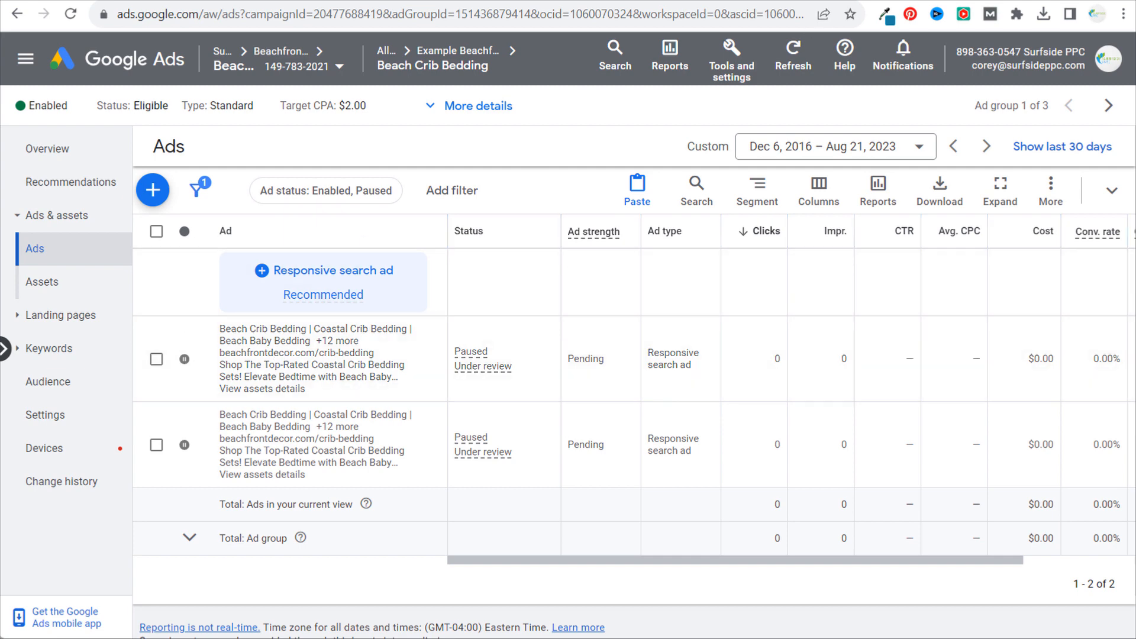
- Check the beach and nautical crib bedding landing page on beachfrontdecor.com, and return to the ad group's ads in Google Ads
click(503, 1)
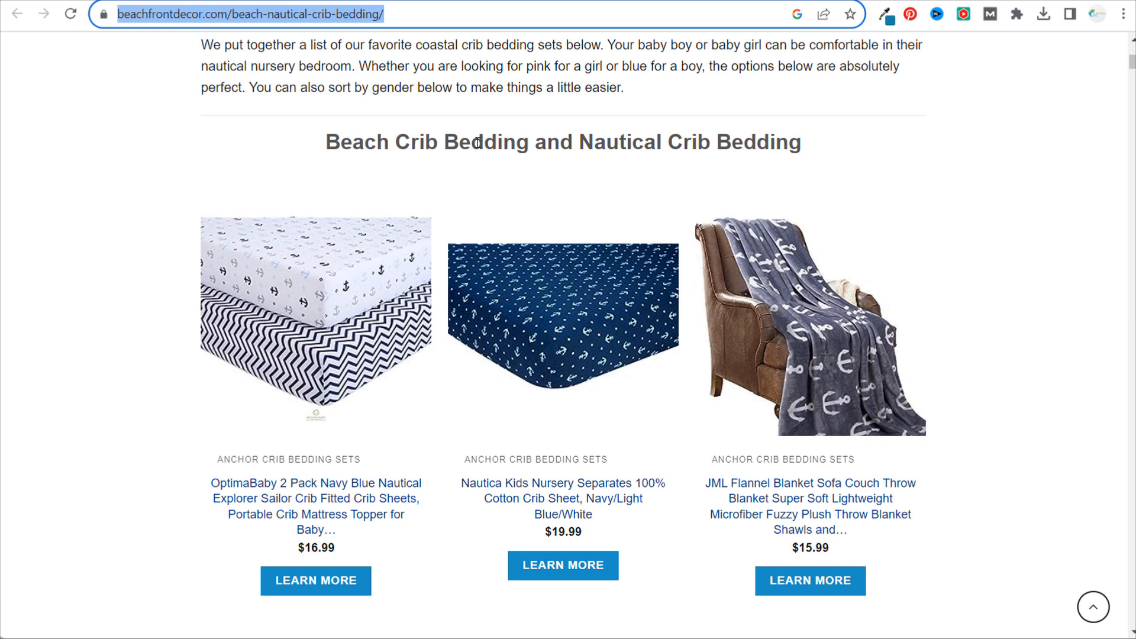
click(393, 70)
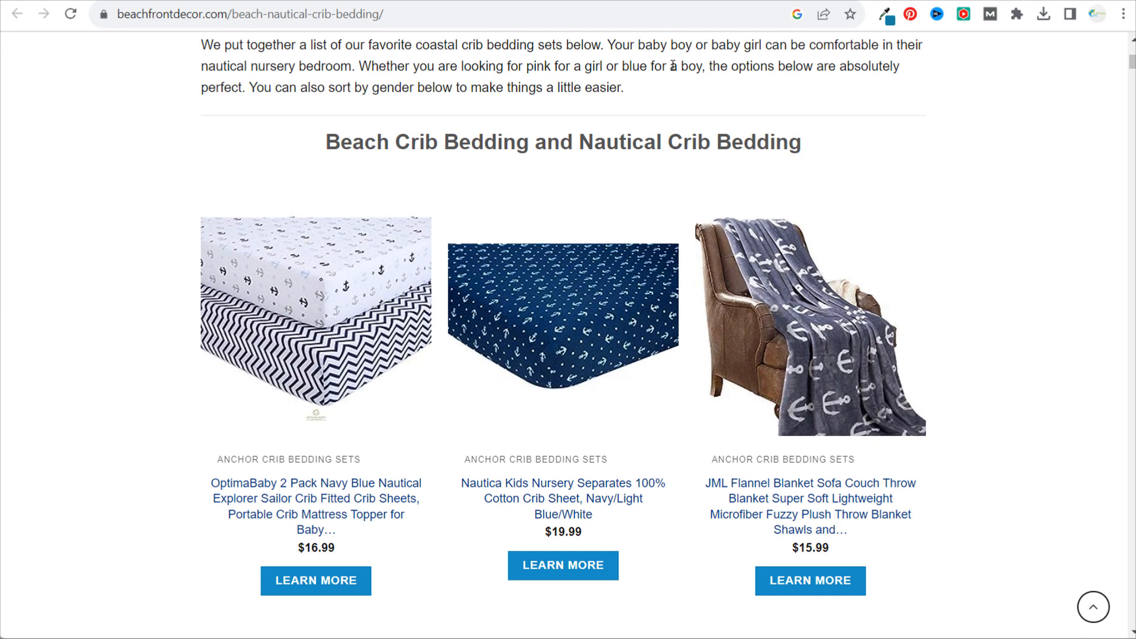
click(825, 1)
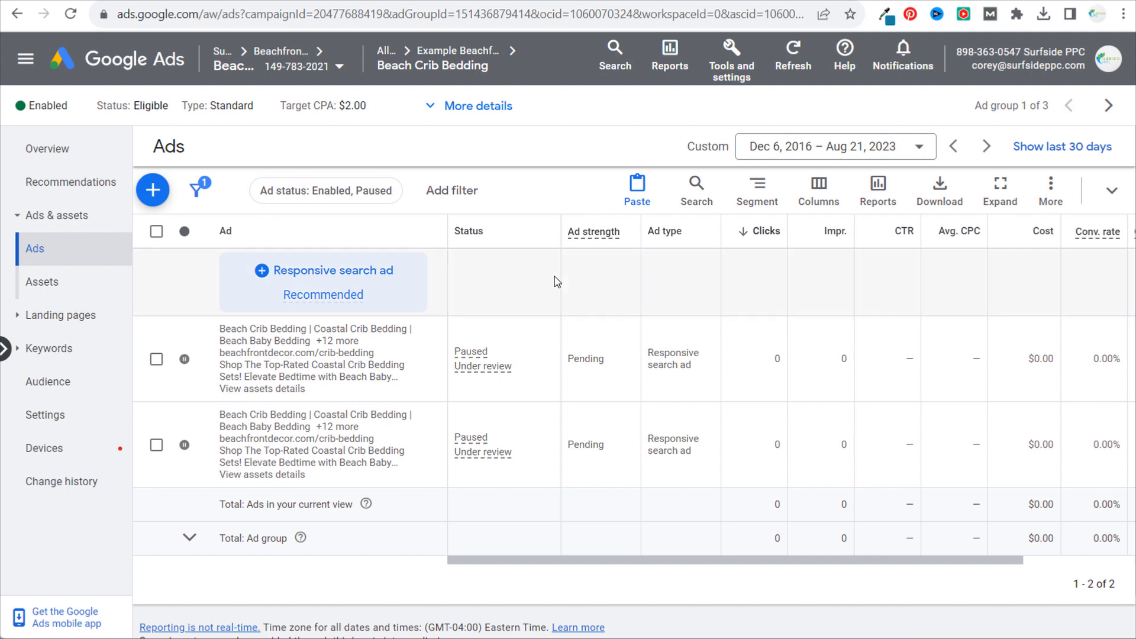
- Start adding negative keywords and apply them at the campaign level to Example Beachfront Decor Search Campaign
click(71, 350)
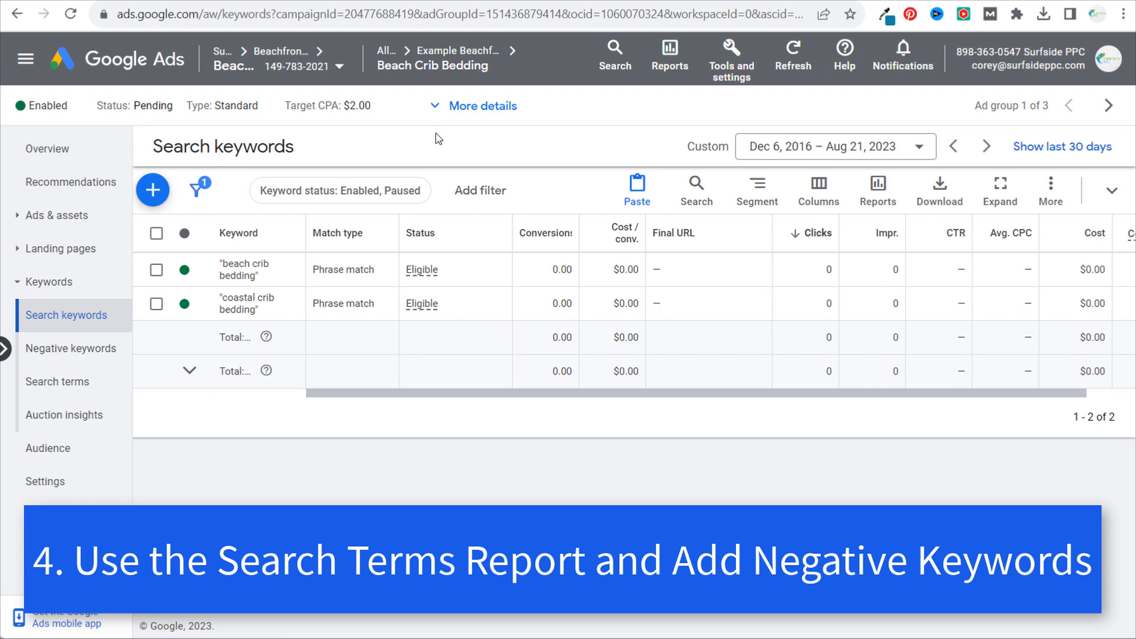
click(81, 357)
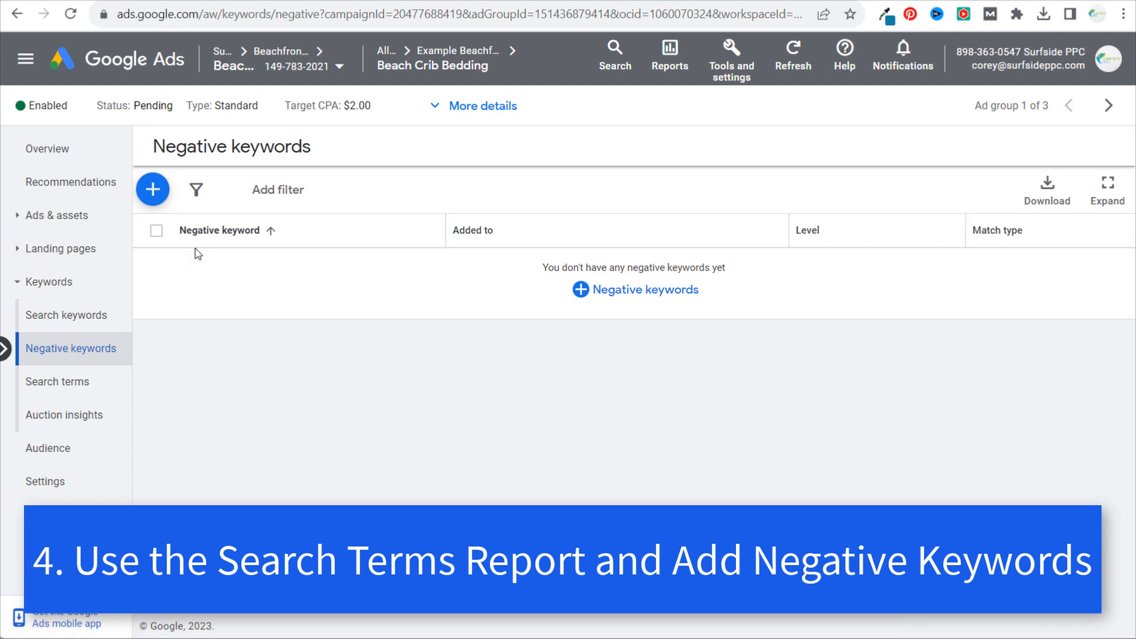
mouse_move(432, 65)
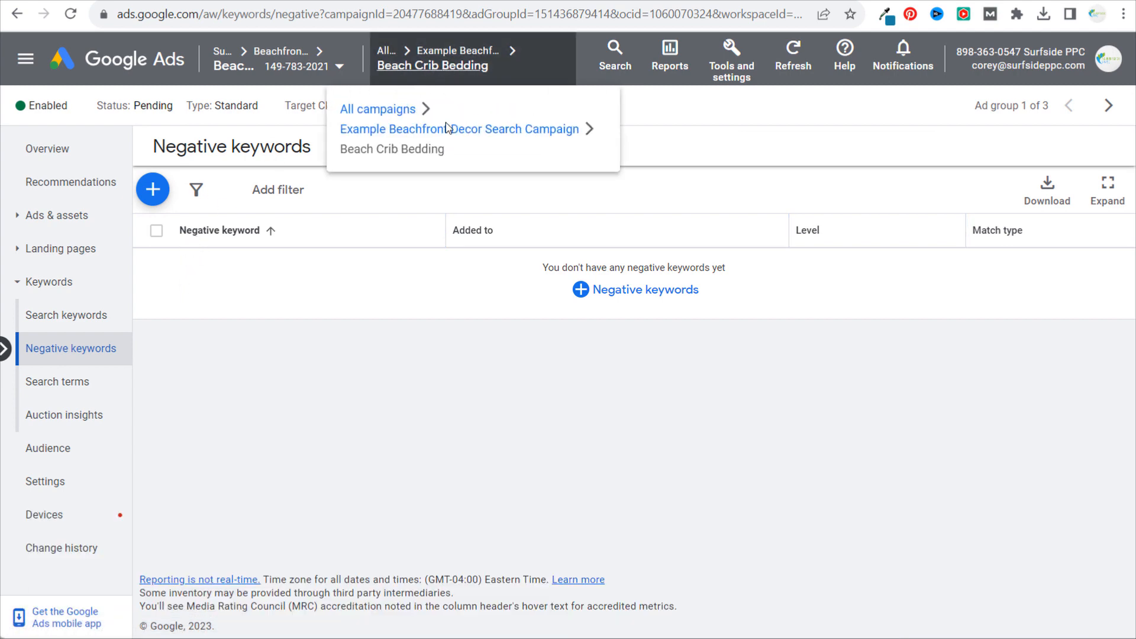
click(651, 293)
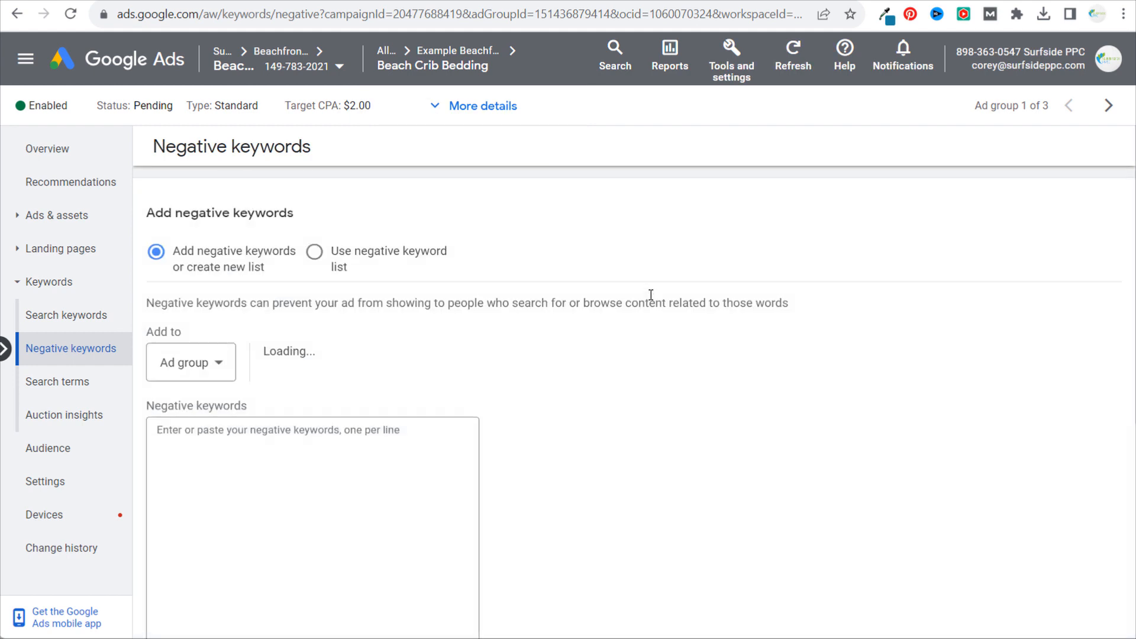
click(212, 363)
click(211, 368)
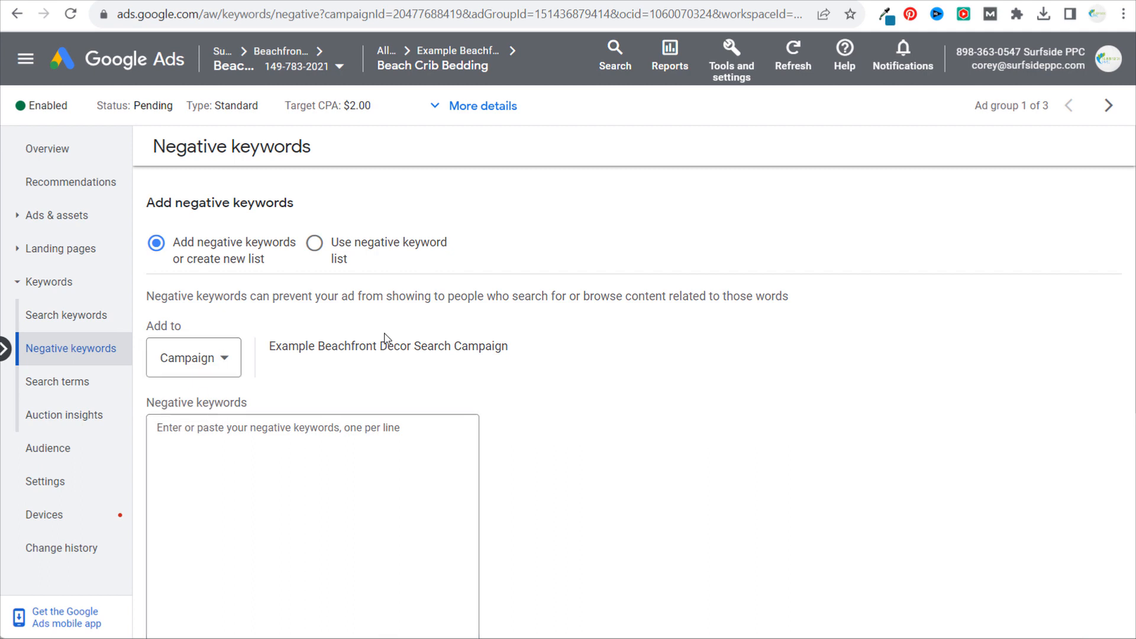
- Enter competing retailer names, including etsy, target and amazon, as the campaign's negative keywords, one per line
click(363, 424)
scroll(774, 383, down, 2)
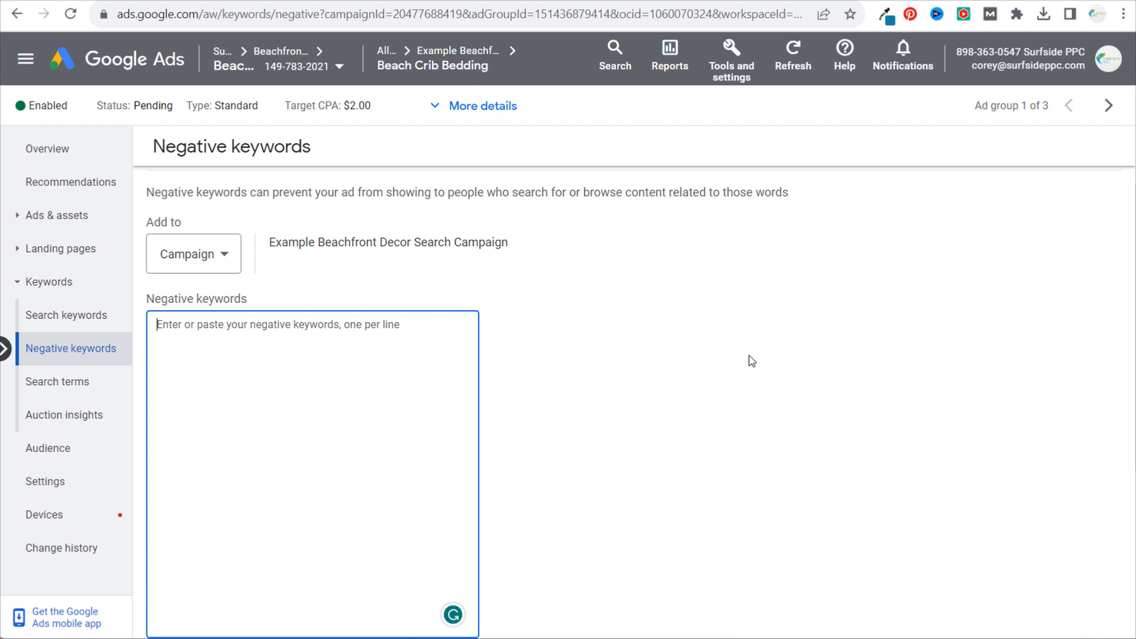
text(etsy)
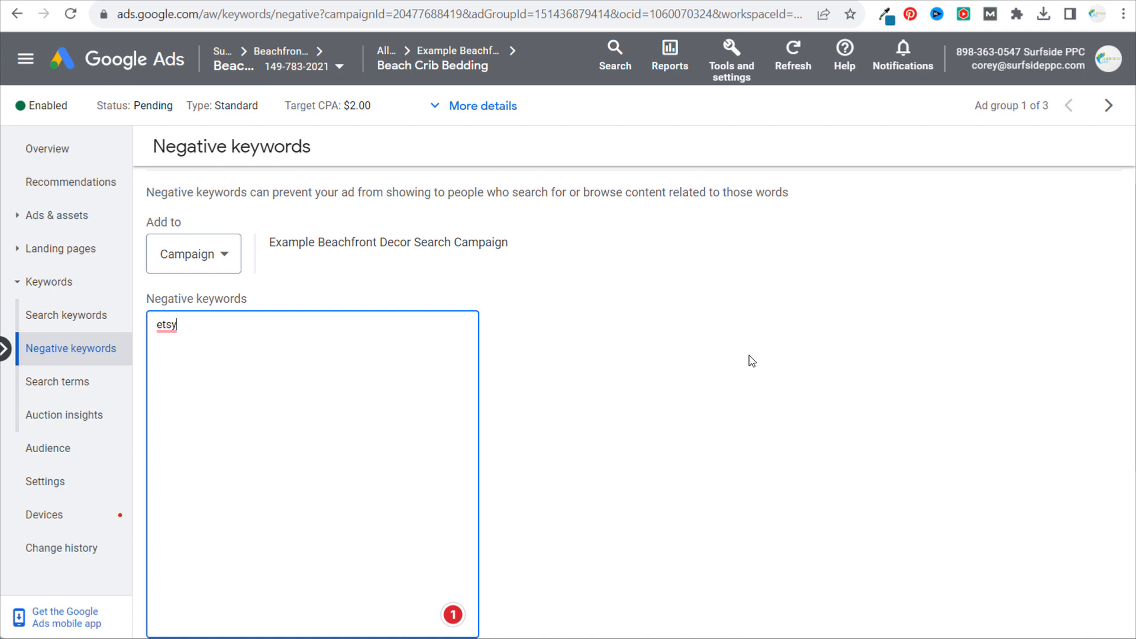
text(art)
key(Return)
text(target amazon)
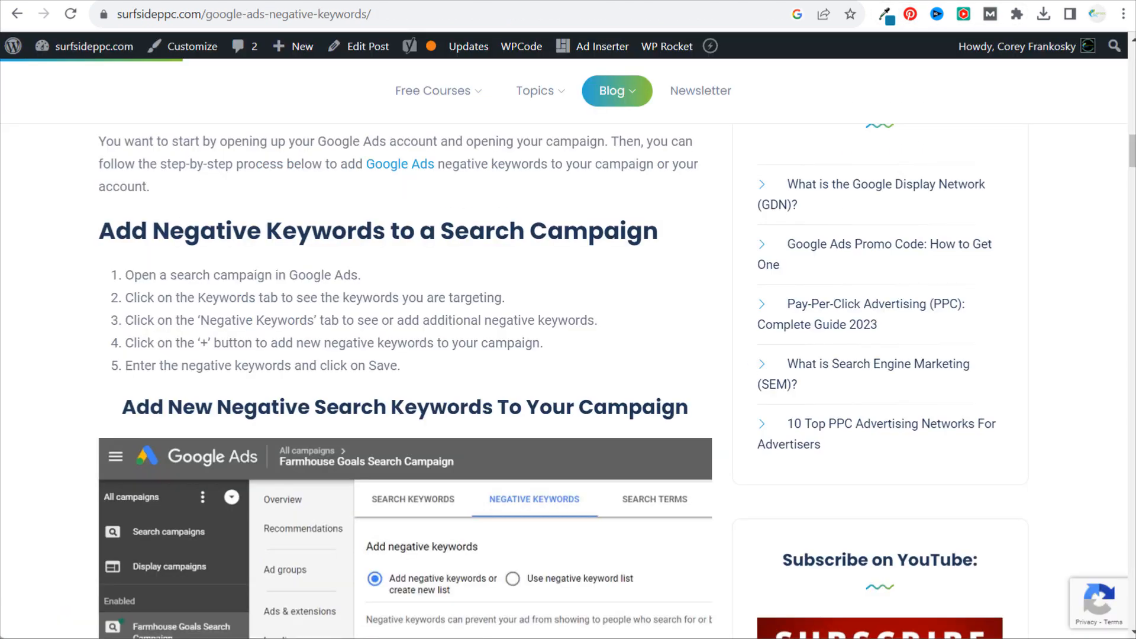
- Review the surfsideppc.com article on adding negative keywords to search and display campaigns and creating negative keyword lists
scroll(310, 233, down, 4)
scroll(358, 178, up, 3)
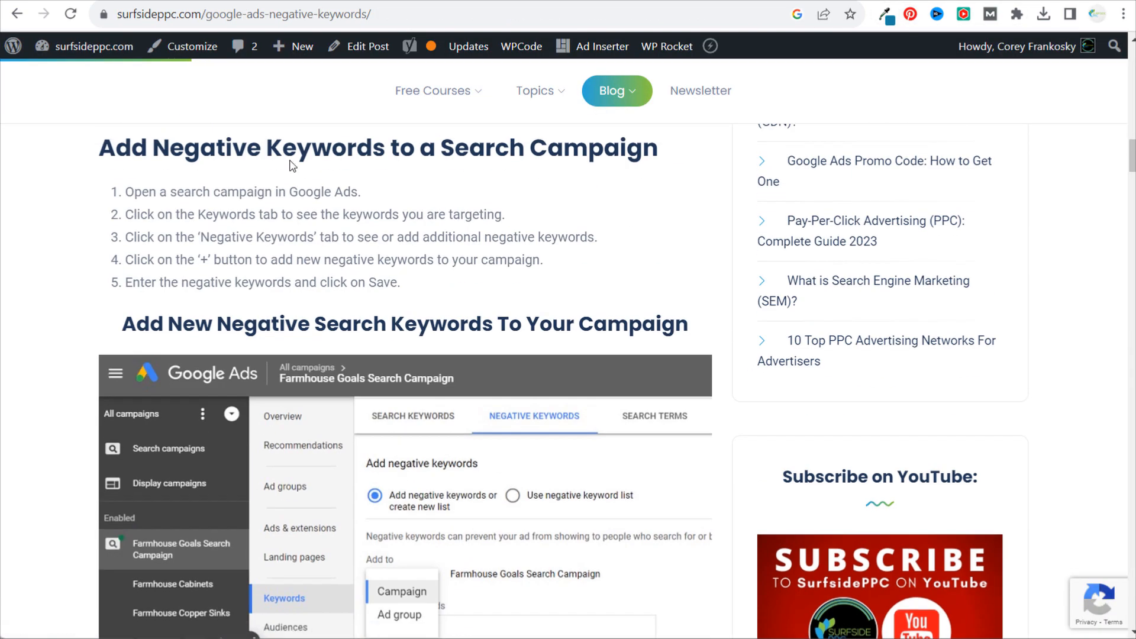
scroll(206, 219, down, 3)
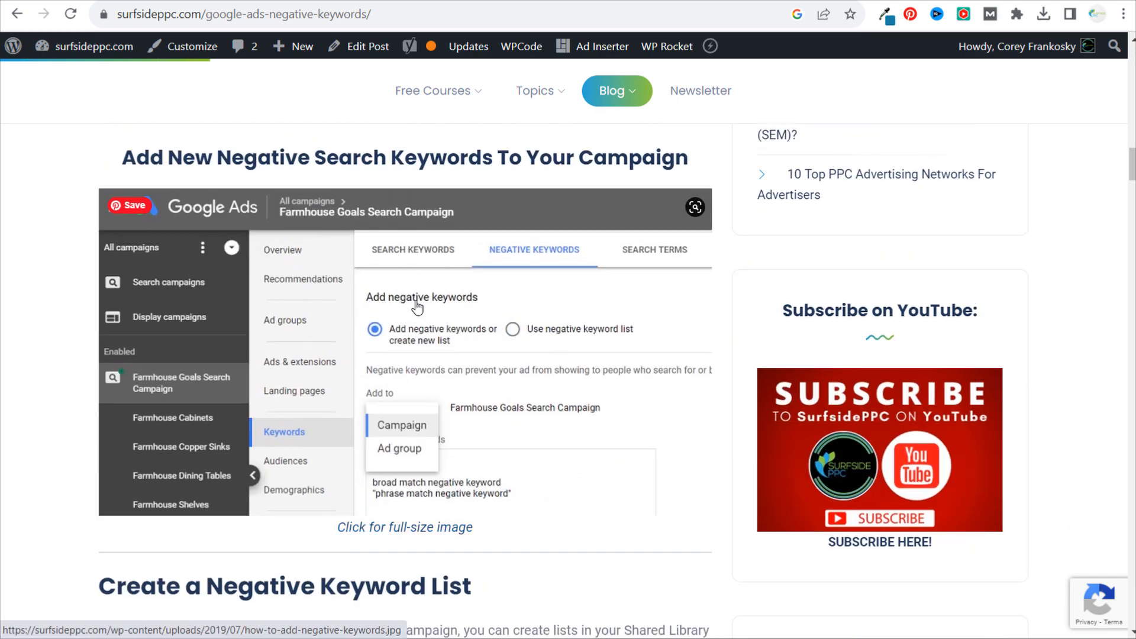
scroll(465, 284, down, 3)
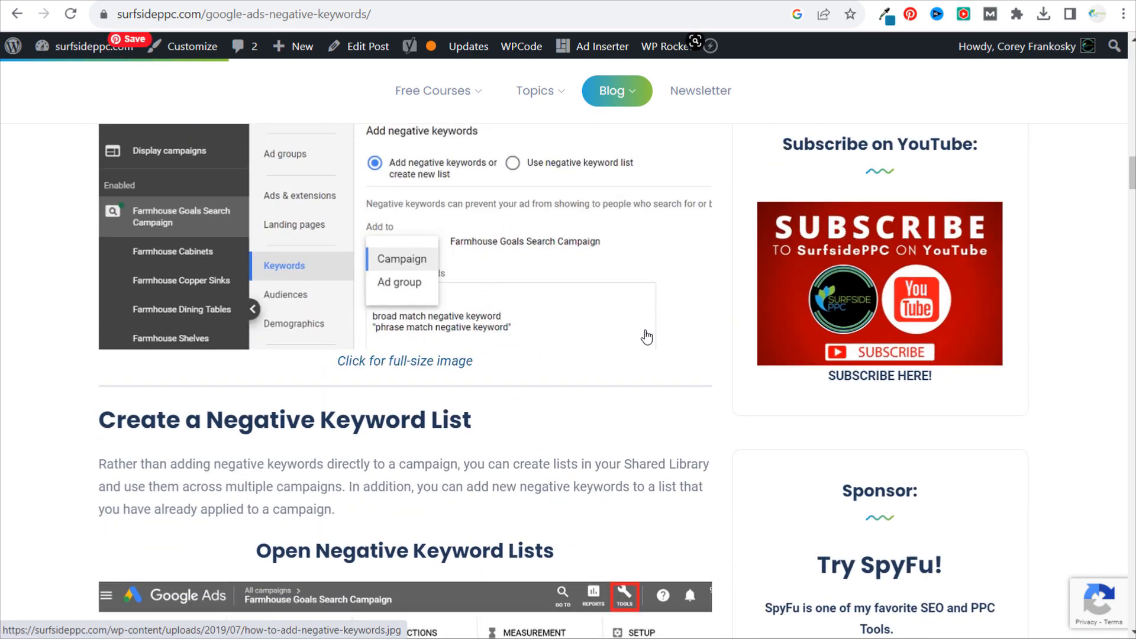
scroll(643, 332, down, 15)
scroll(636, 315, down, 12)
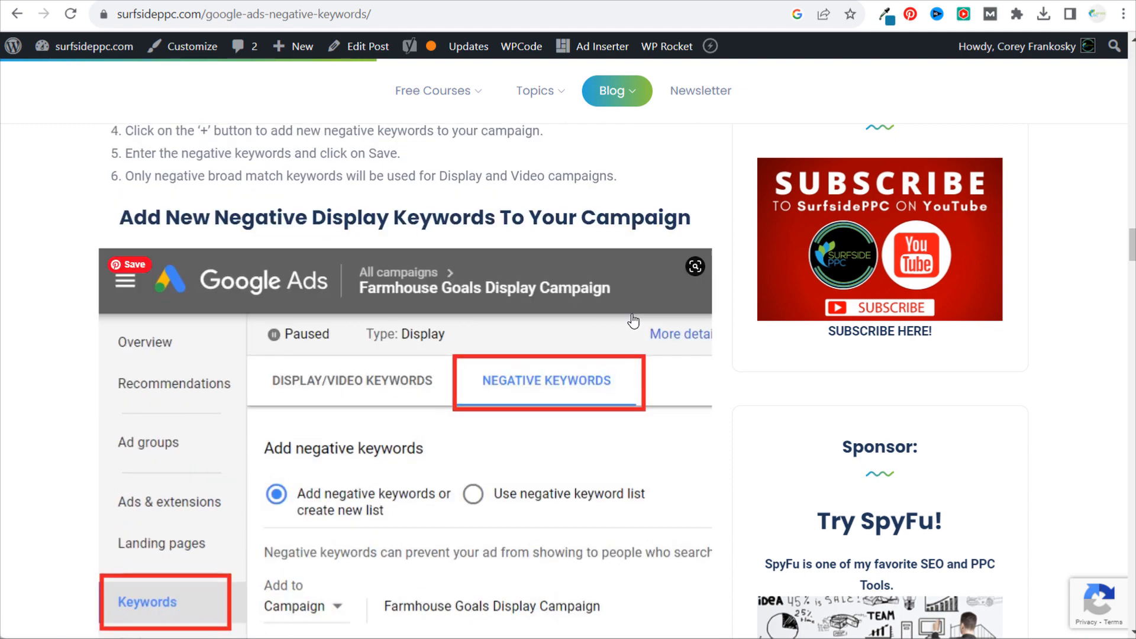
- Examine the article's Negative Keyword List For New Campaigns, including the entries from About to Comparison
drag(248, 299, 325, 312)
click(325, 312)
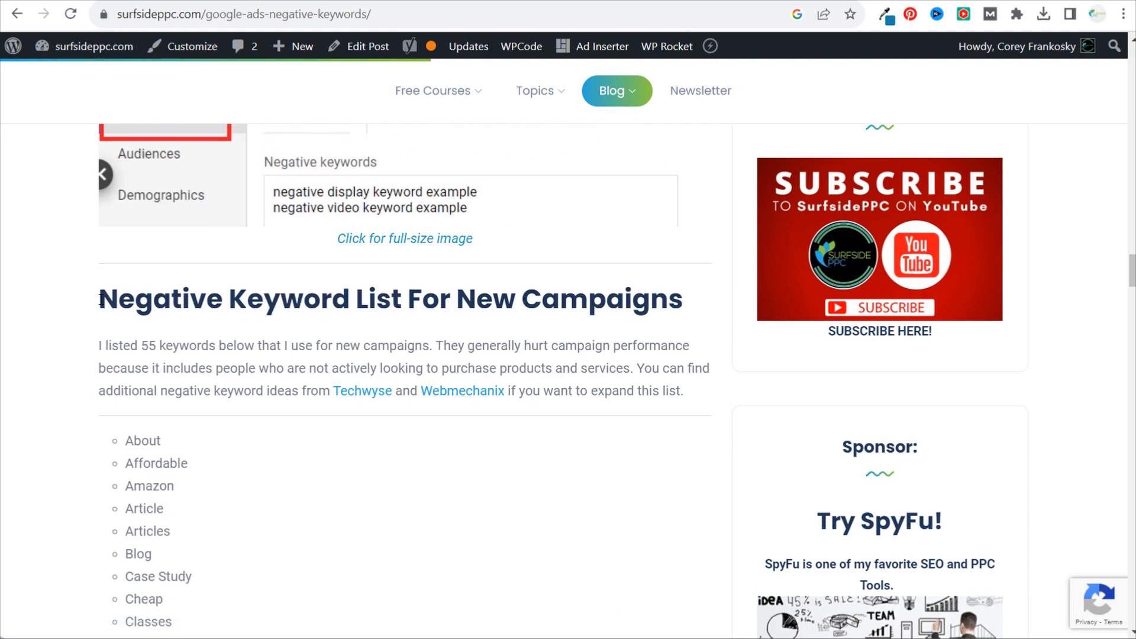
drag(84, 304, 603, 299)
click(604, 299)
scroll(609, 373, down, 4)
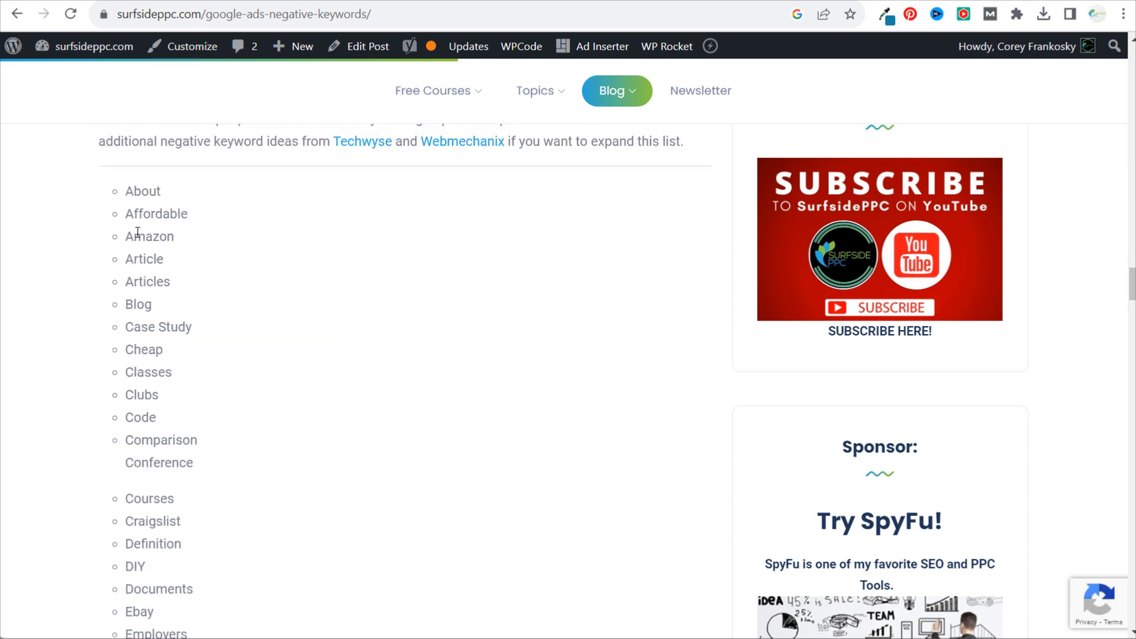
drag(122, 194, 380, 446)
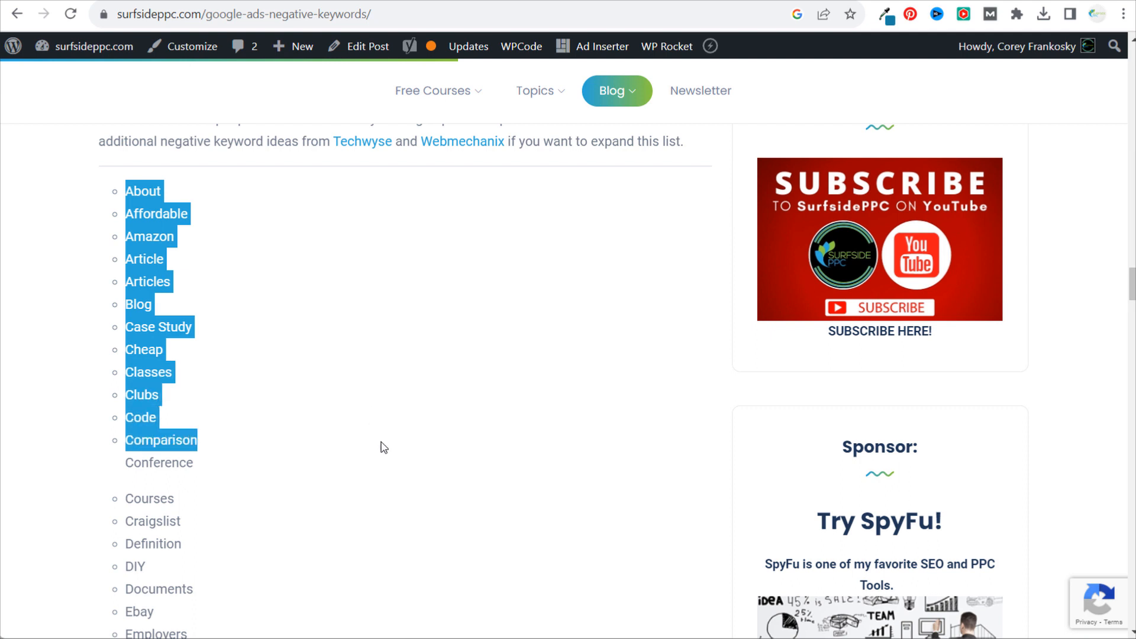
click(406, 437)
drag(231, 330, 124, 327)
click(358, 352)
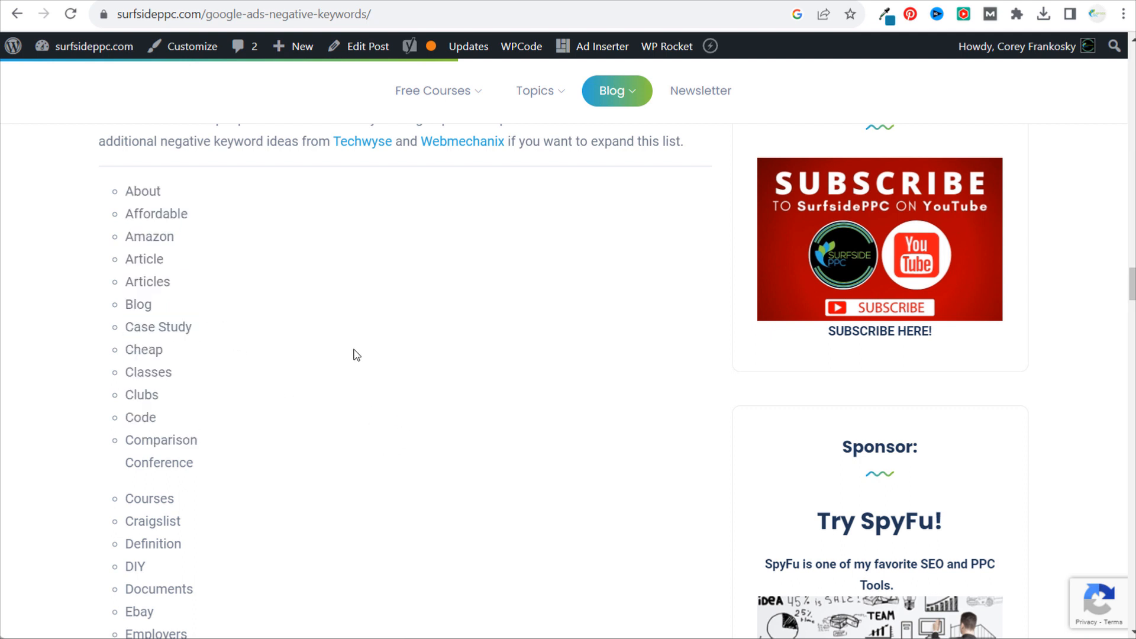
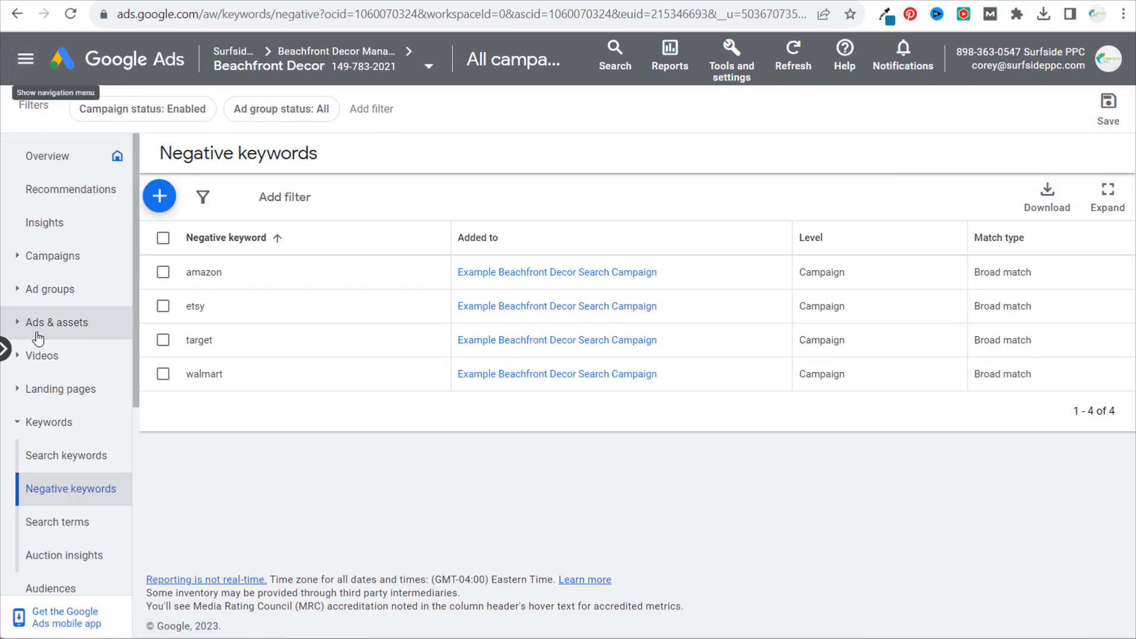
- Review the account's search terms report and the match types of its search keywords
click(43, 523)
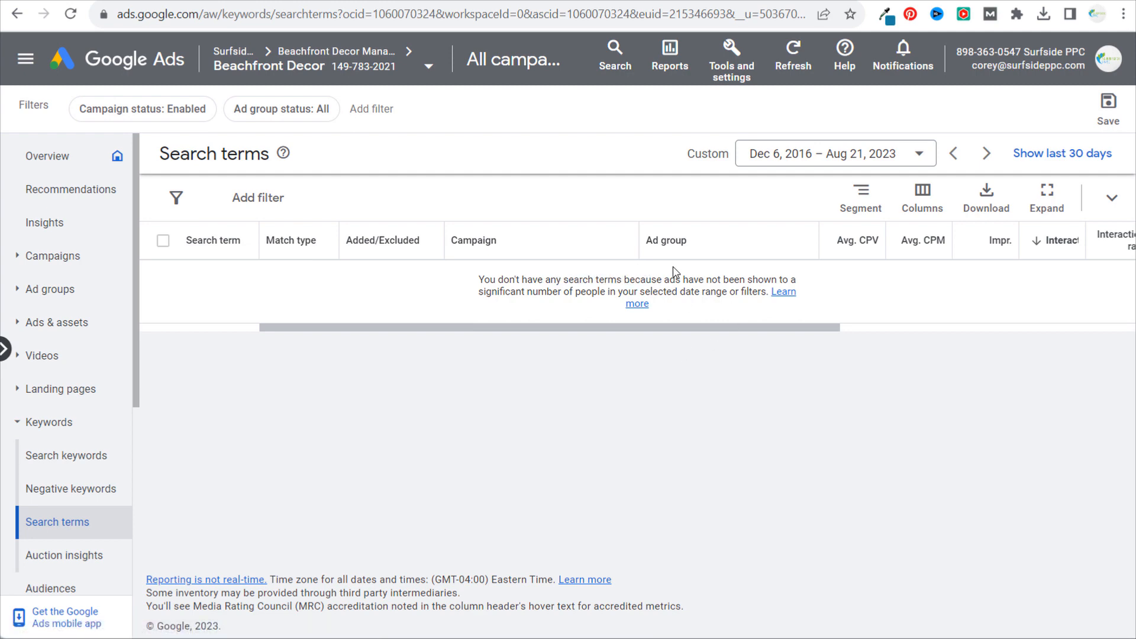
click(109, 461)
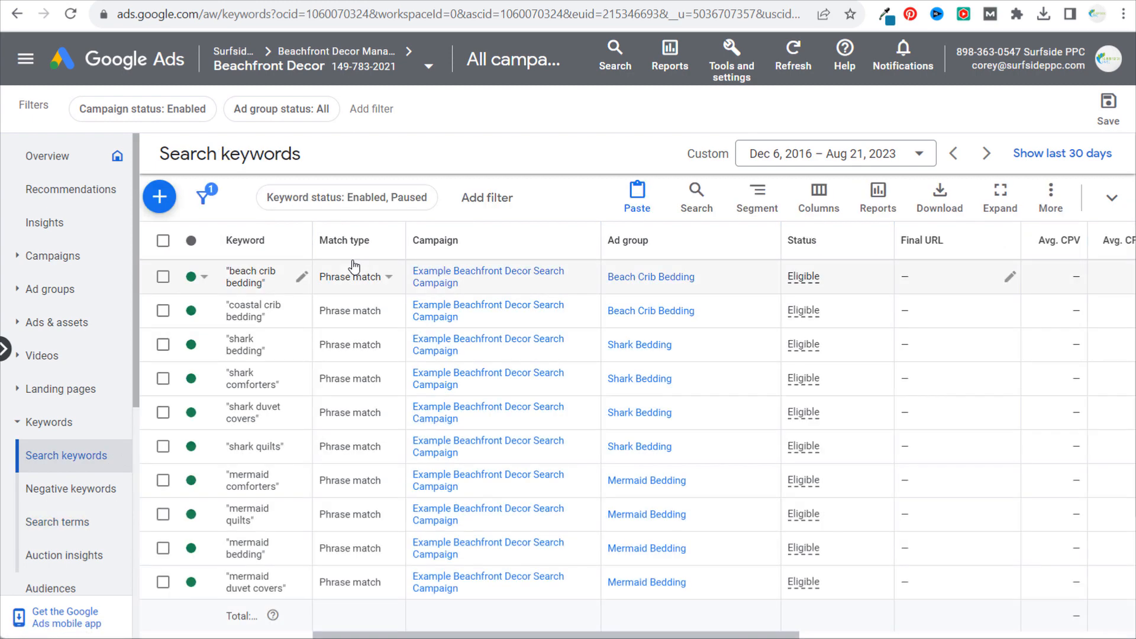
click(355, 271)
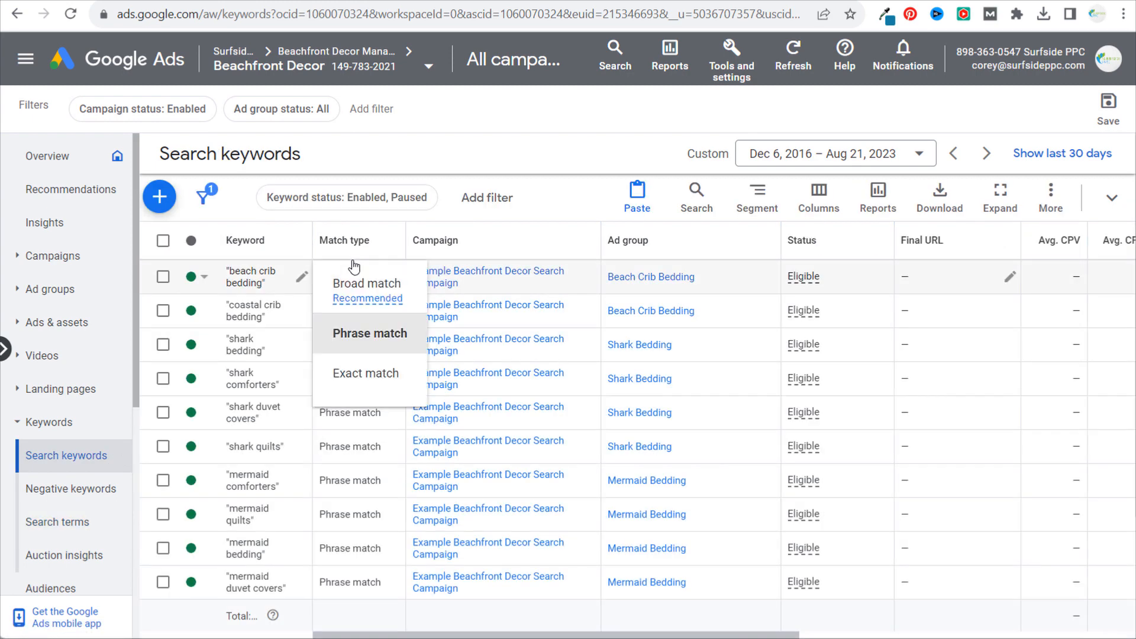
click(530, 139)
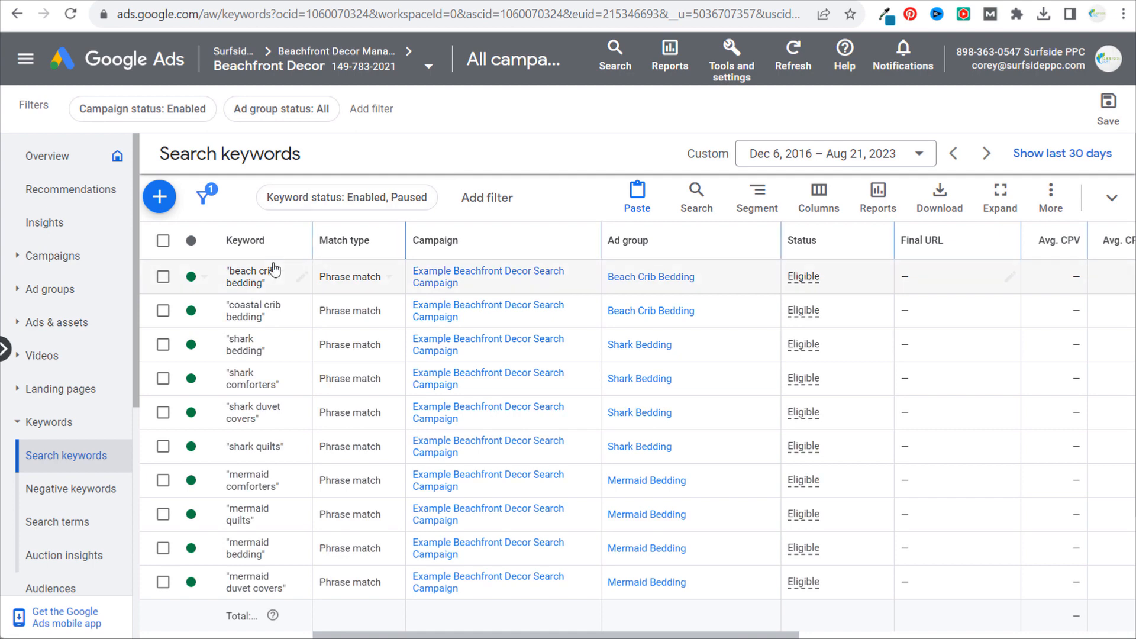
click(57, 526)
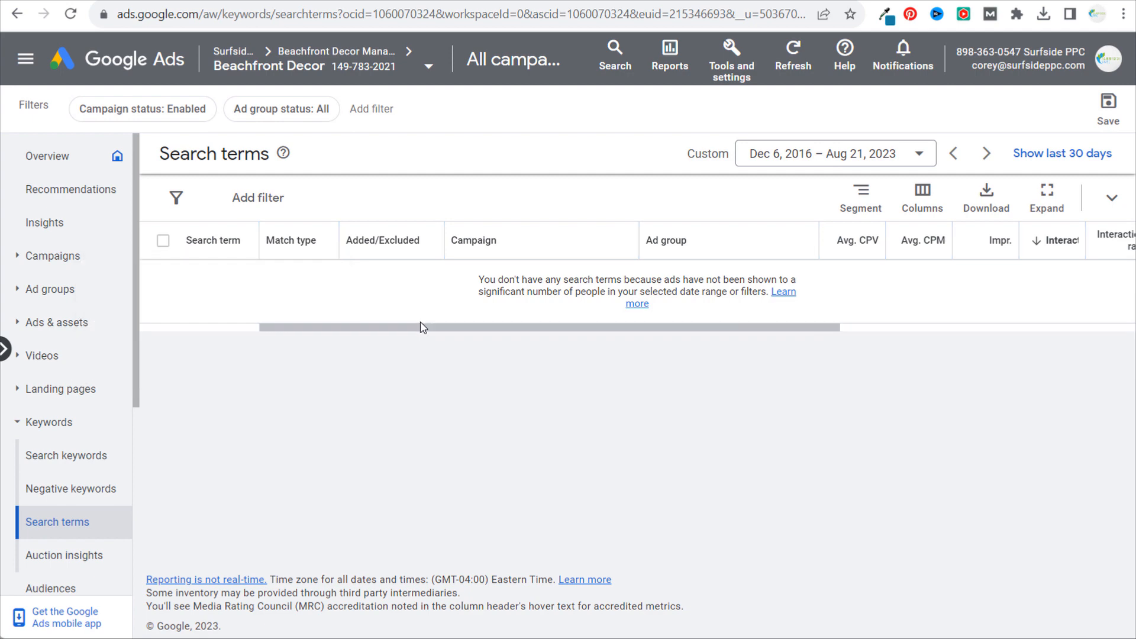
- Open the Beach Crib Bedding ad group's assets and start a new sitelink asset at the ad group level
click(78, 295)
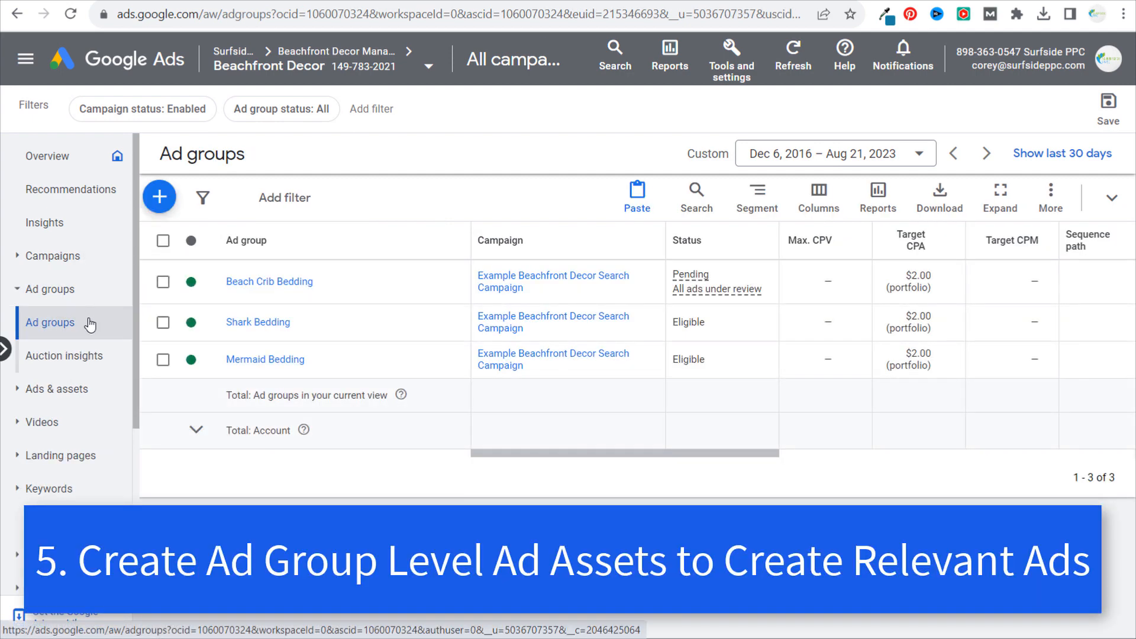
click(281, 286)
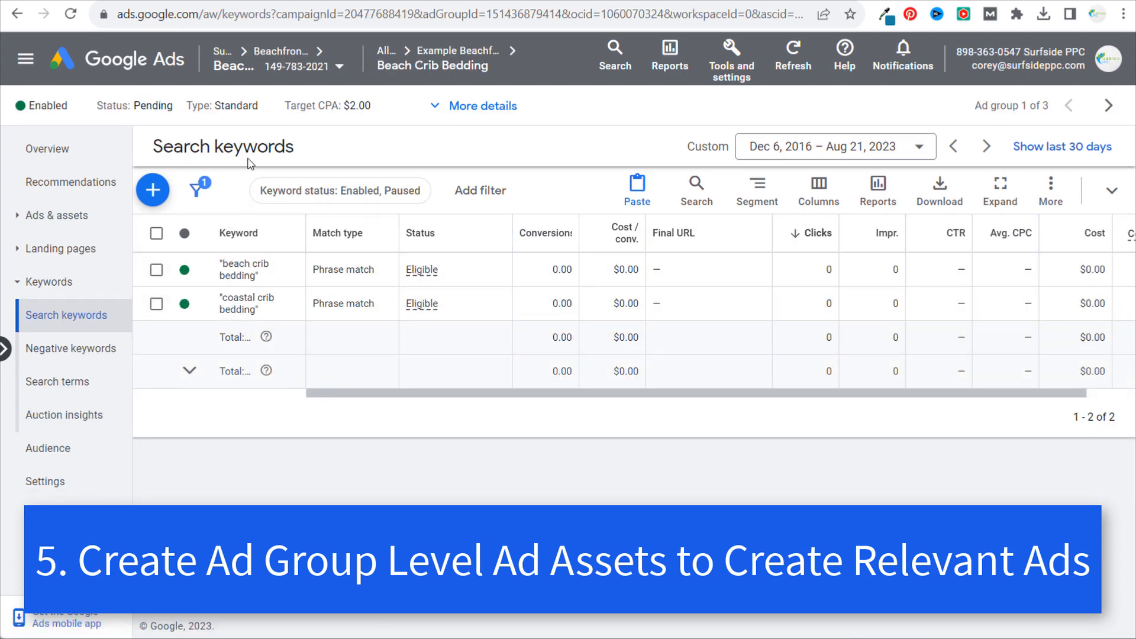
click(70, 217)
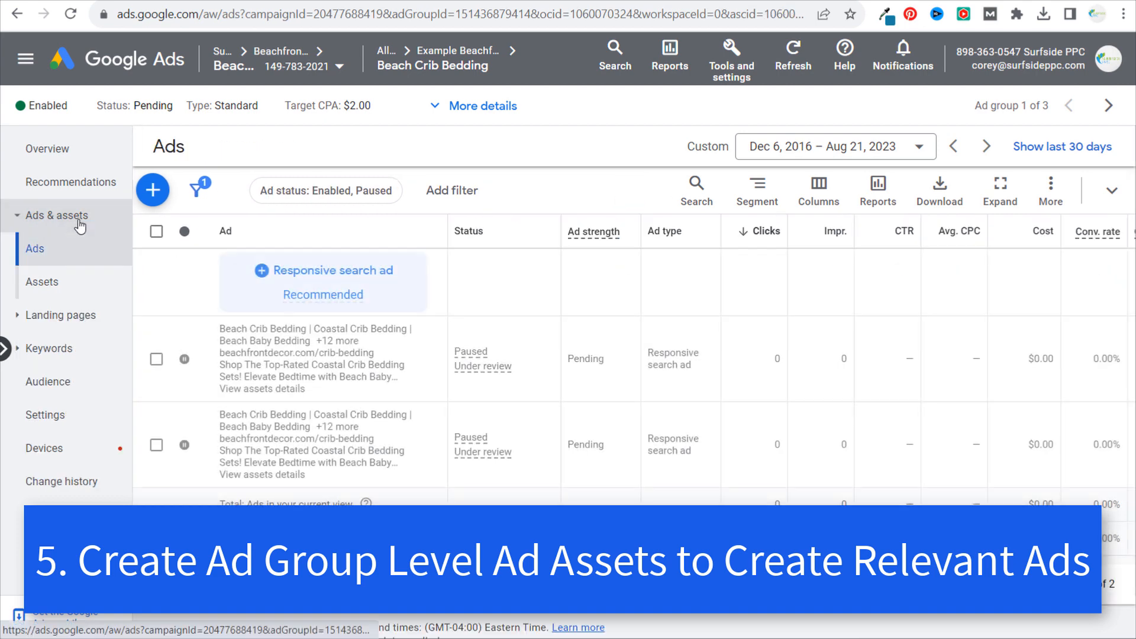
click(51, 283)
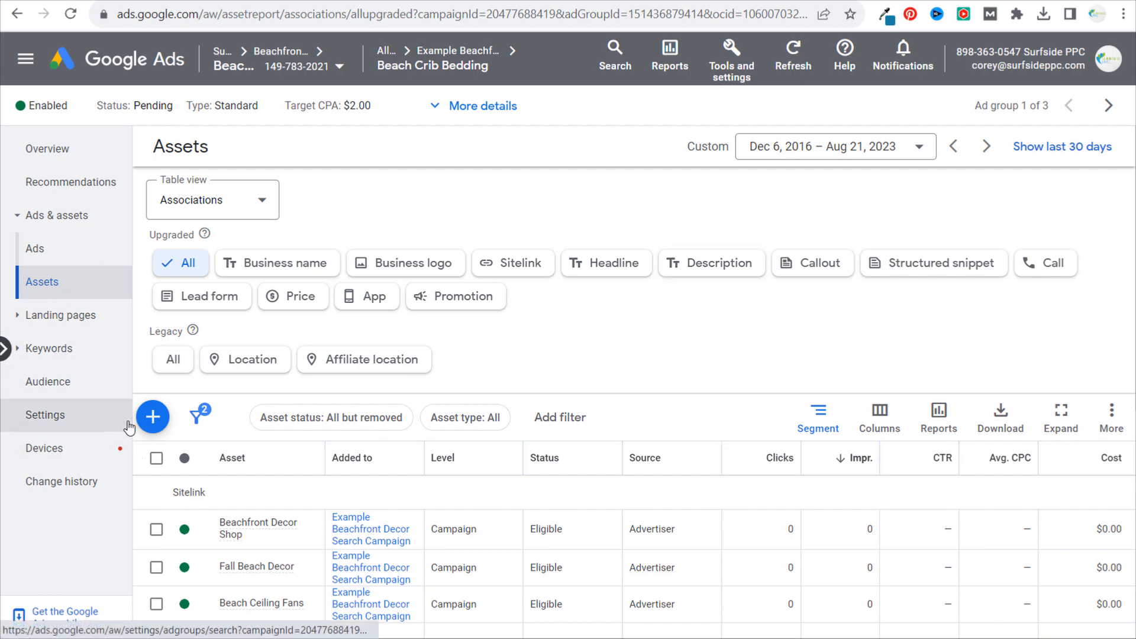
click(153, 417)
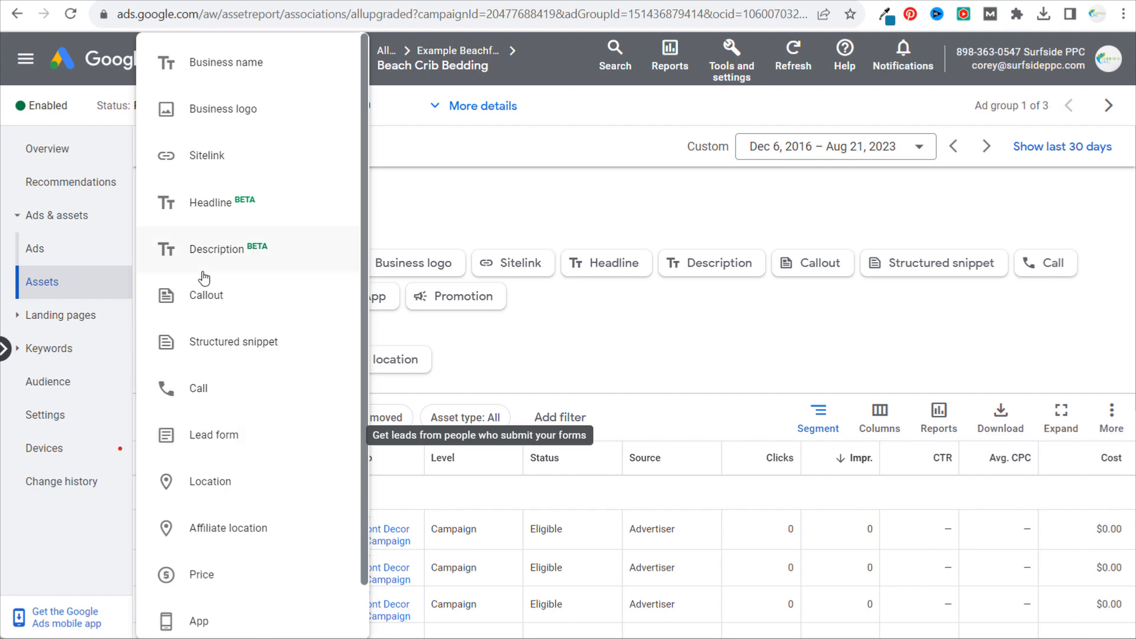
click(226, 168)
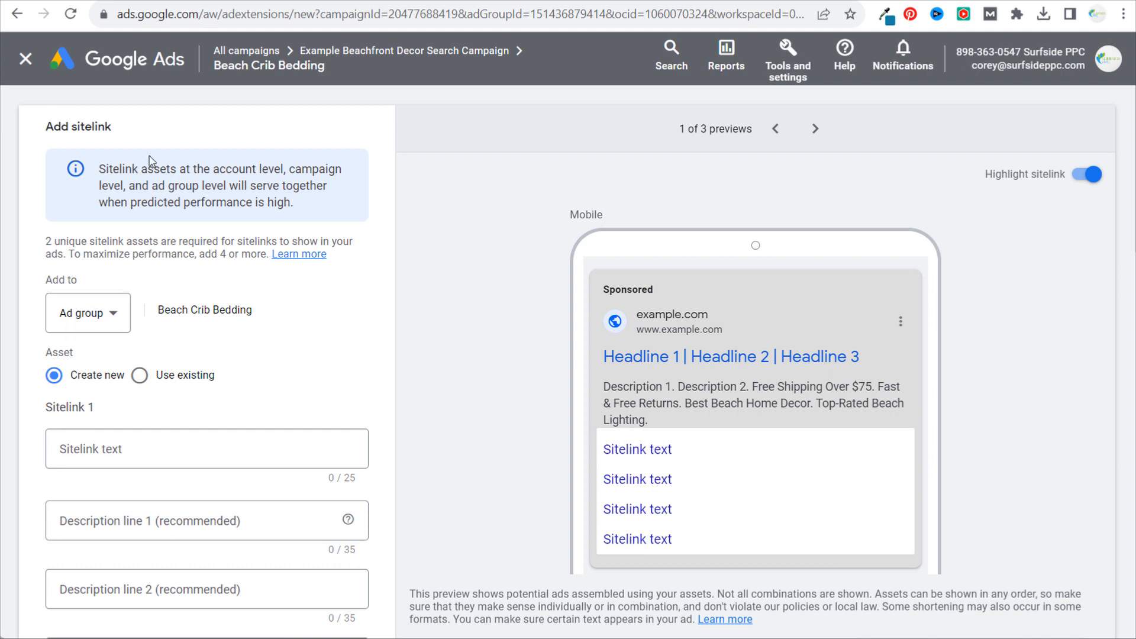
drag(158, 311, 267, 316)
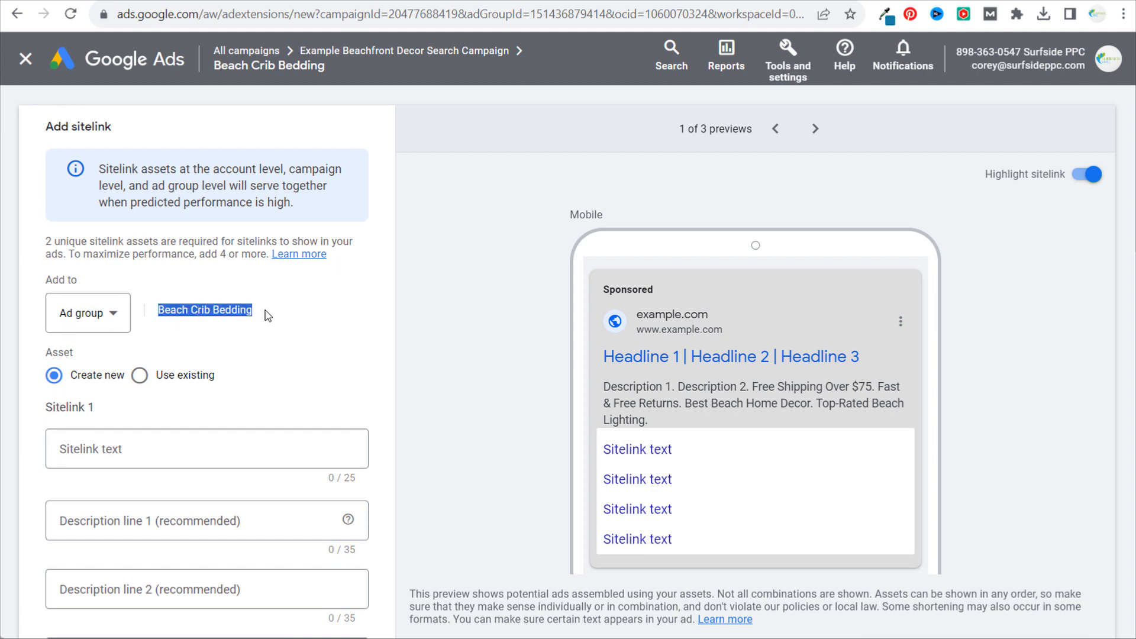
click(242, 307)
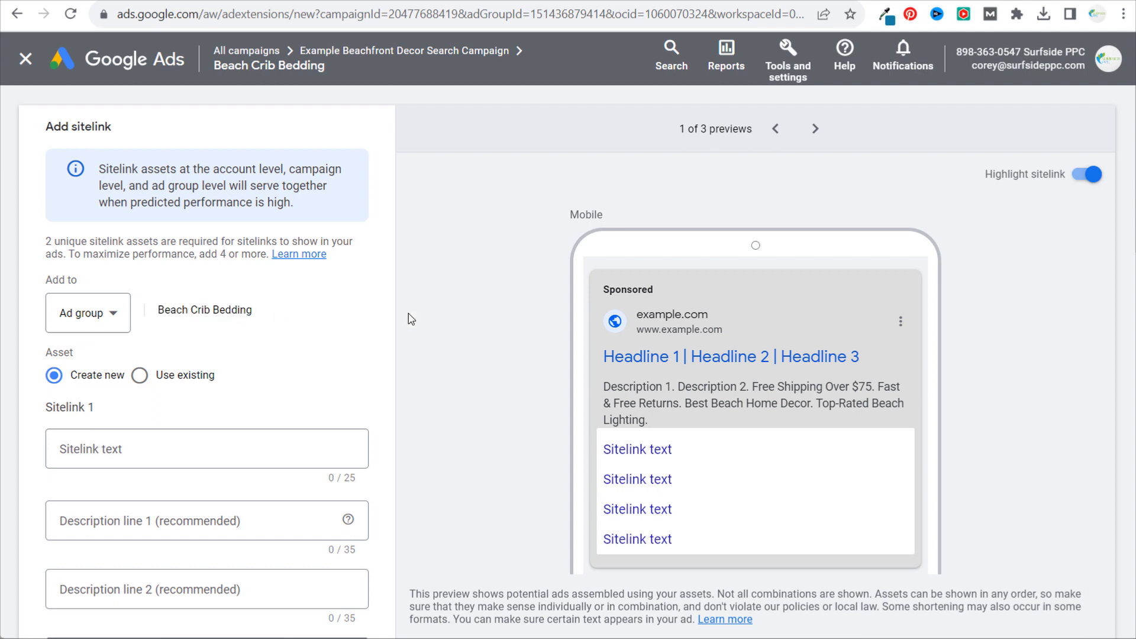
scroll(411, 319, down, 2)
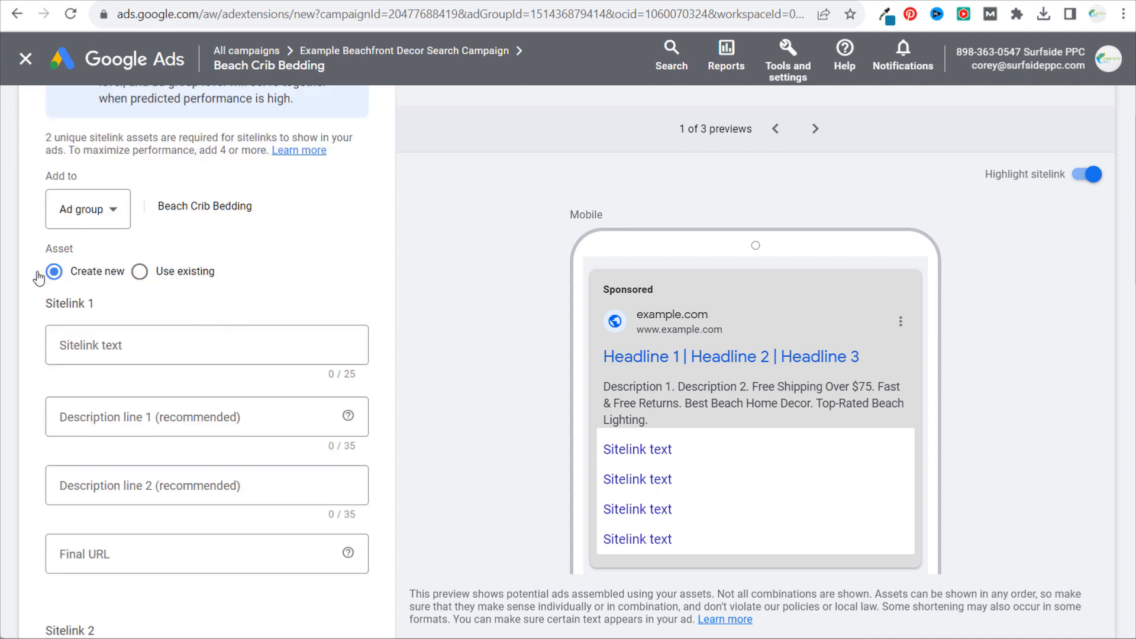
- Copy the link address of the Teal Crib Bedding category from the beachfrontdecor.com beach crib bedding page
click(166, 344)
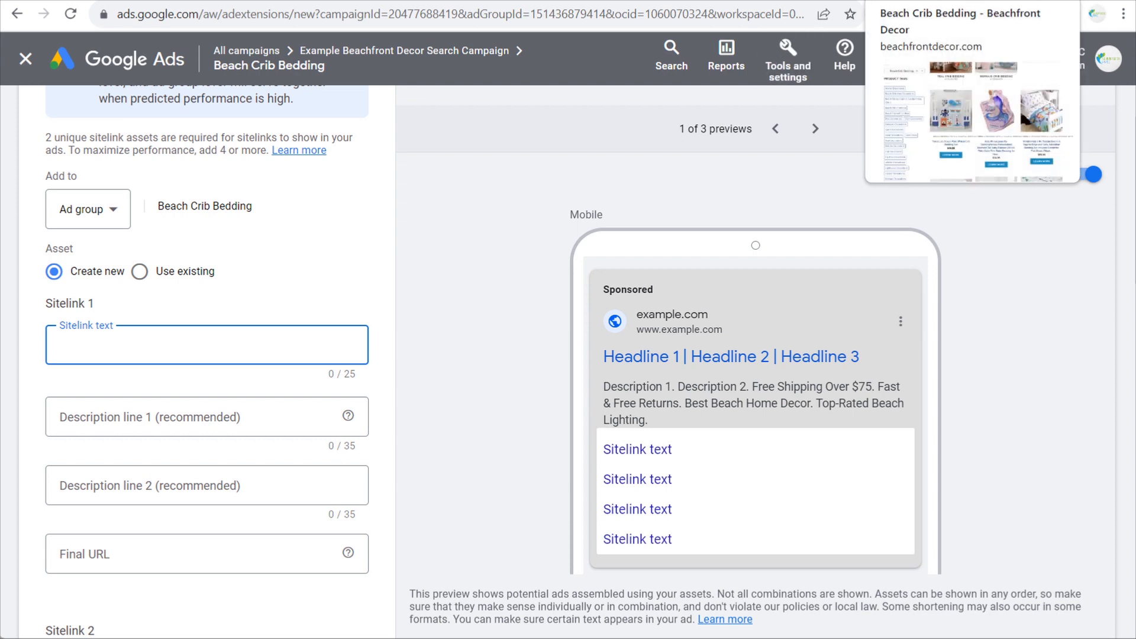
click(923, 2)
scroll(450, 296, up, 5)
right_click(441, 319)
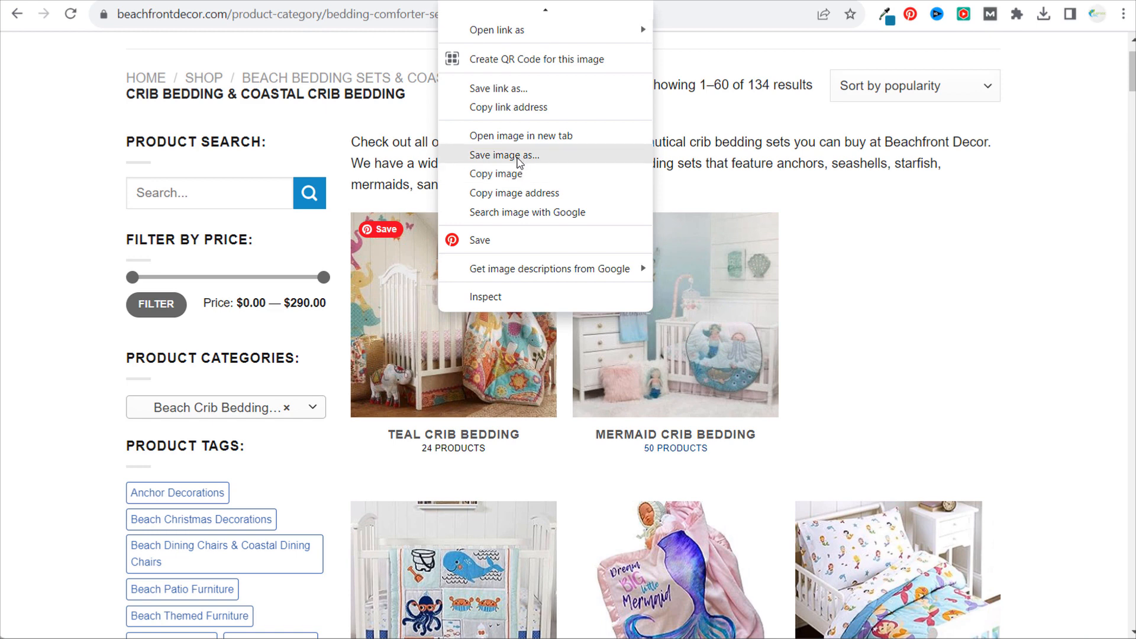
click(541, 108)
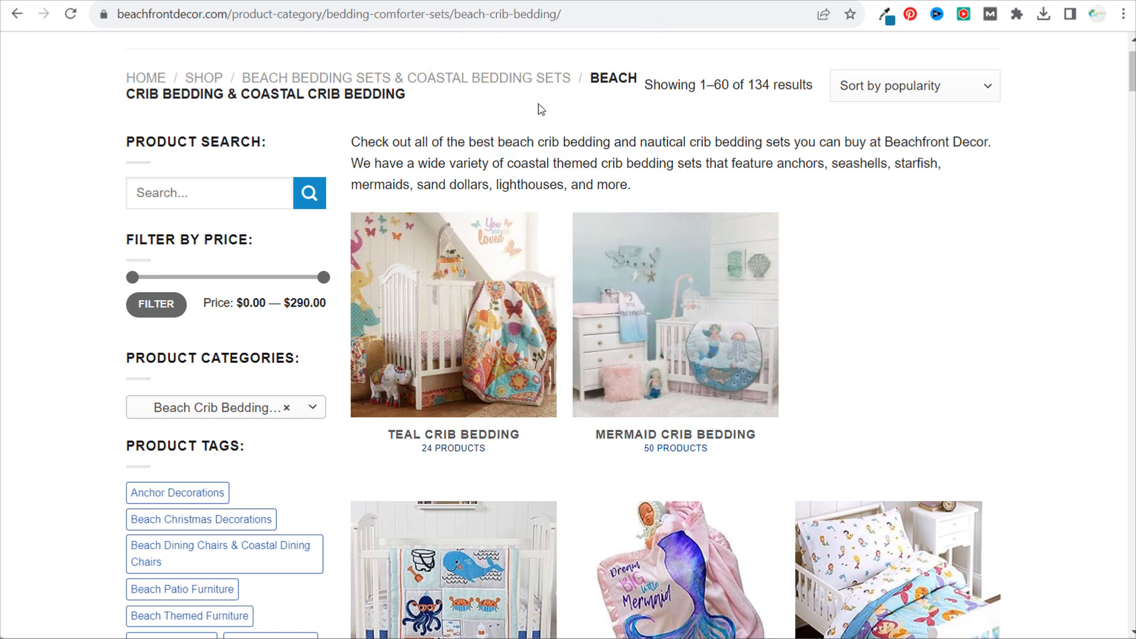
- Back in Google Ads, give Sitelink 1 the copied category link as final URL and the text "Teal Crib Bedding"
click(813, 0)
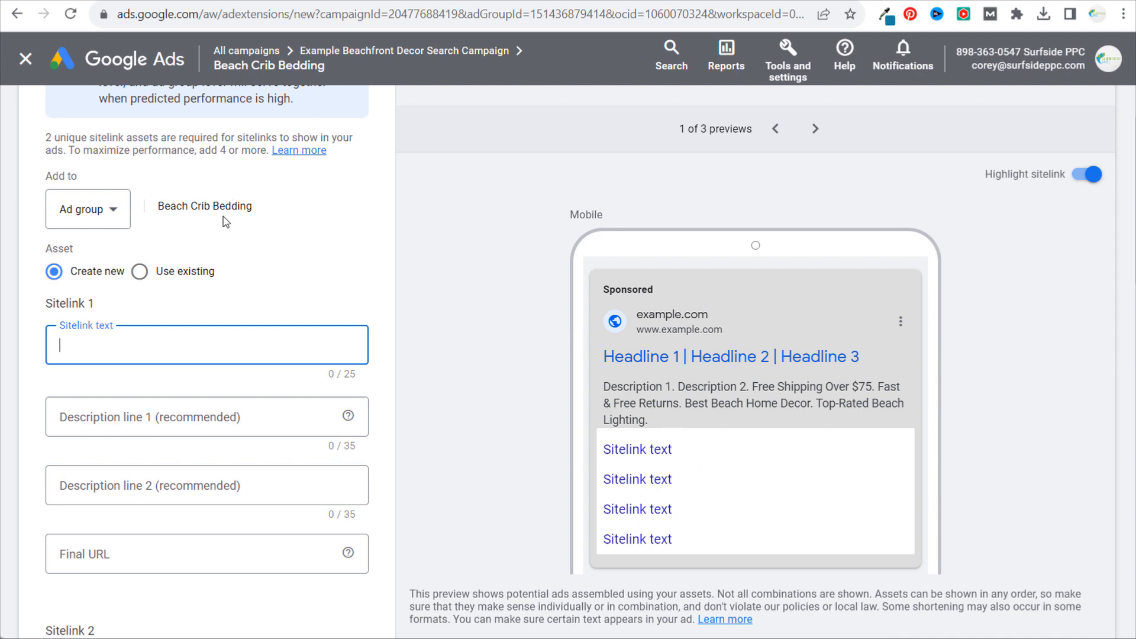
click(171, 553)
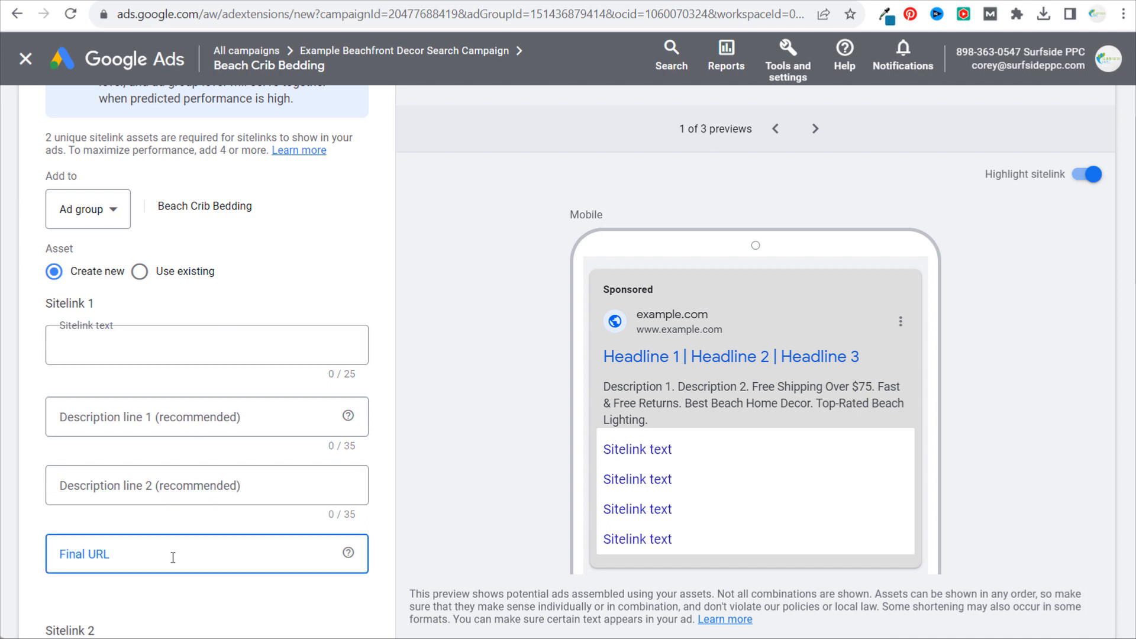
key(ctrl+v)
click(176, 342)
text(T)
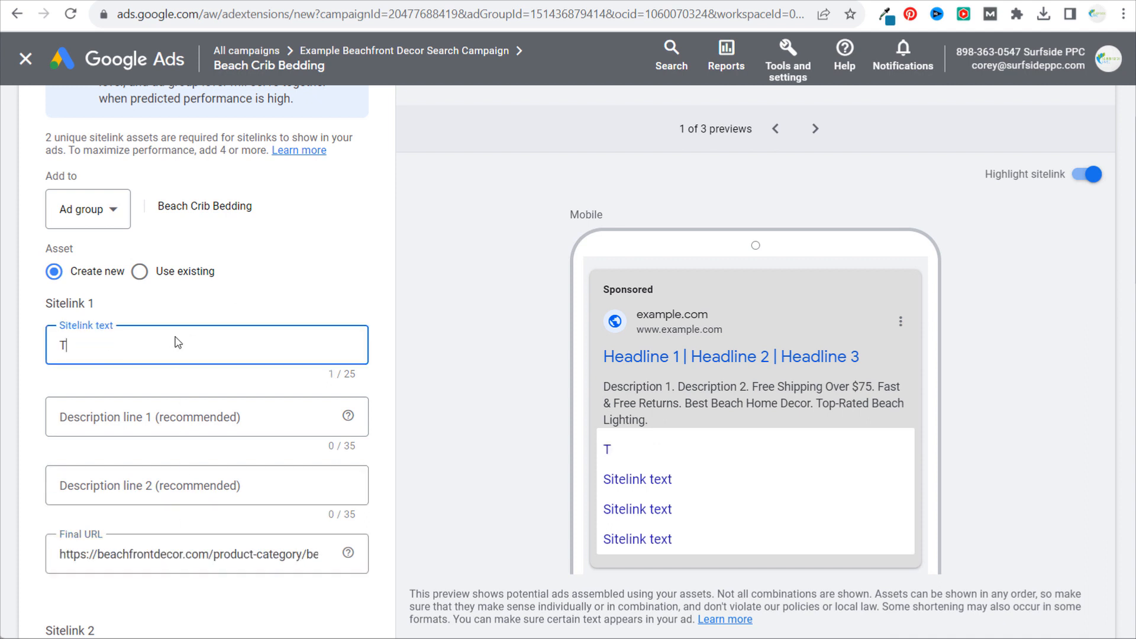
text(eal Crib Bedding)
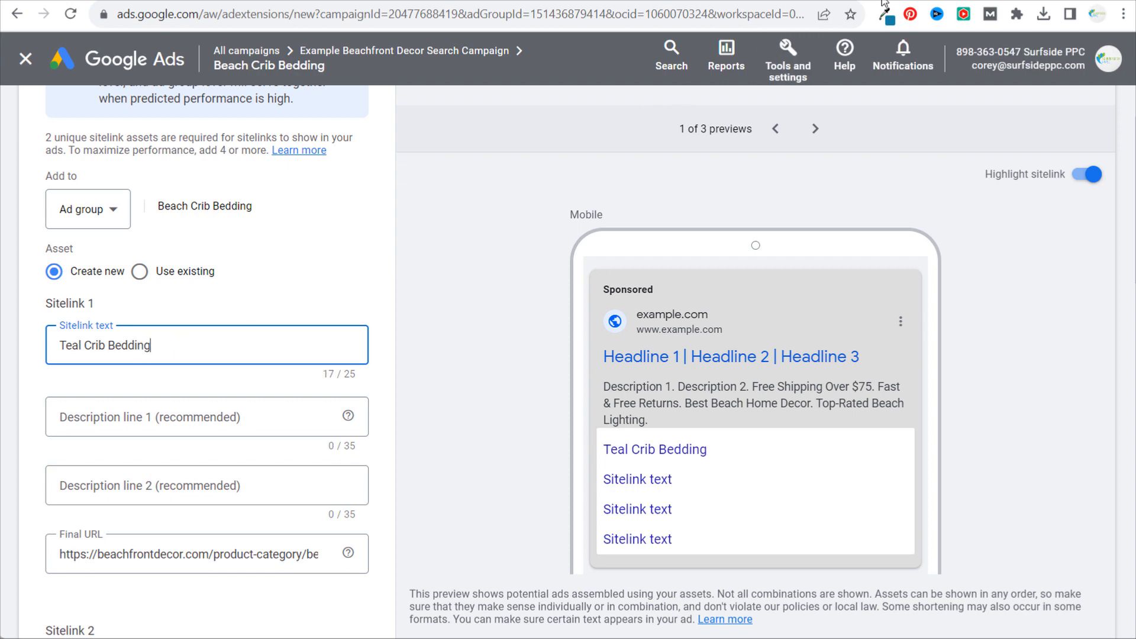
- Copy the link address of the Mermaid Crib Bedding category from the beachfrontdecor.com page
click(846, 2)
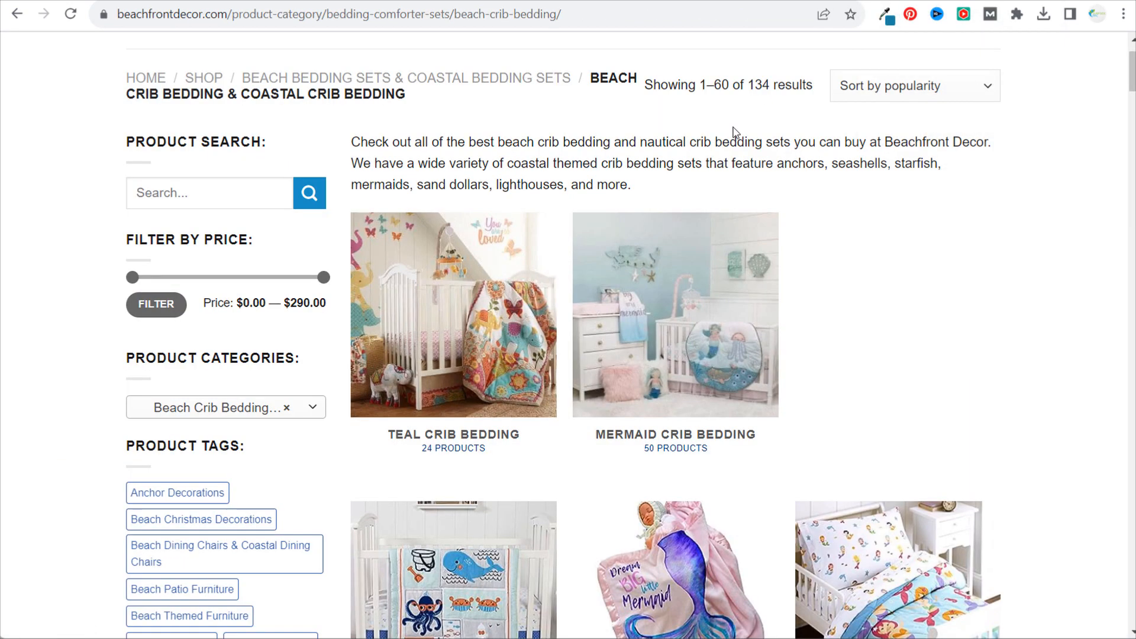
right_click(711, 302)
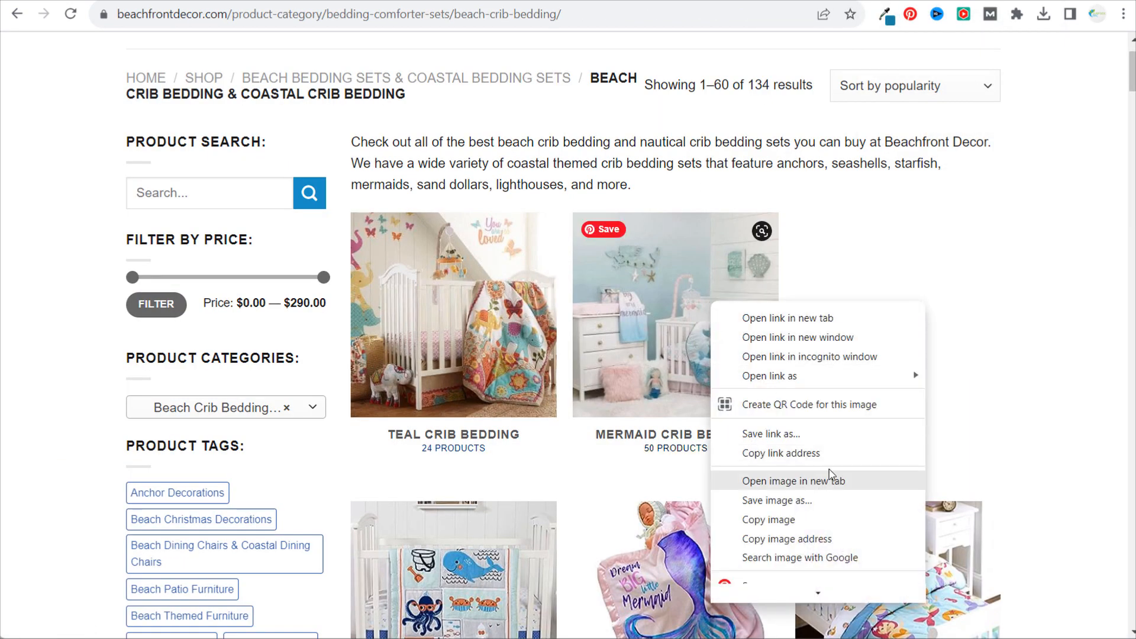
click(796, 454)
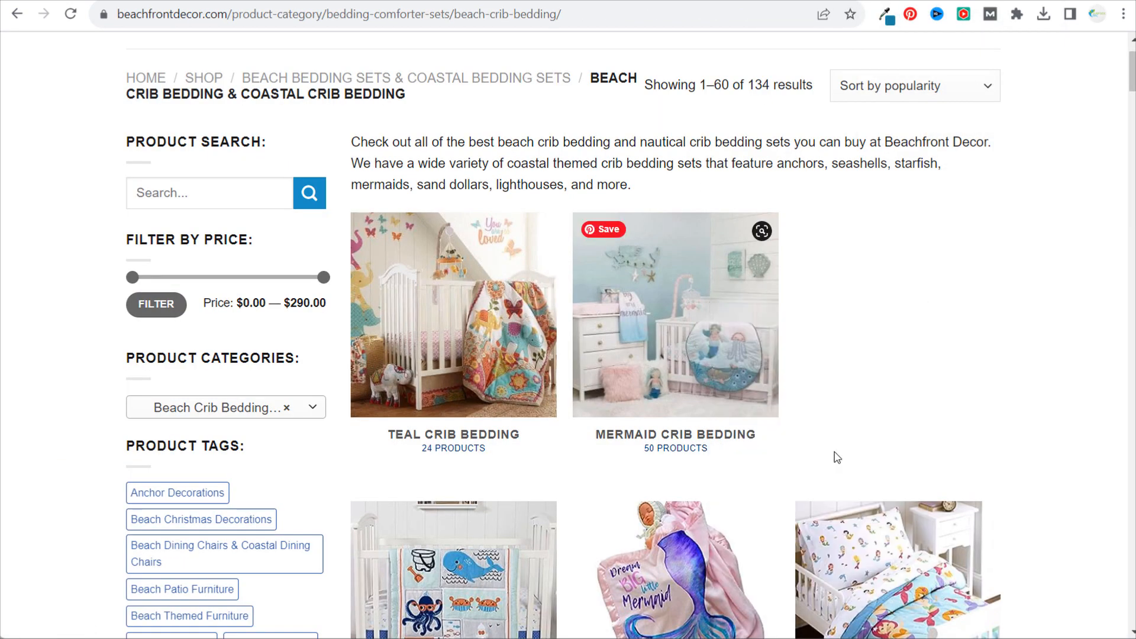
- Back in Google Ads, give Sitelink 2 the copied category link as final URL and the text "Mermaid Crib Bedding"
click(803, 3)
scroll(275, 363, down, 3)
scroll(275, 363, down, 2)
click(184, 569)
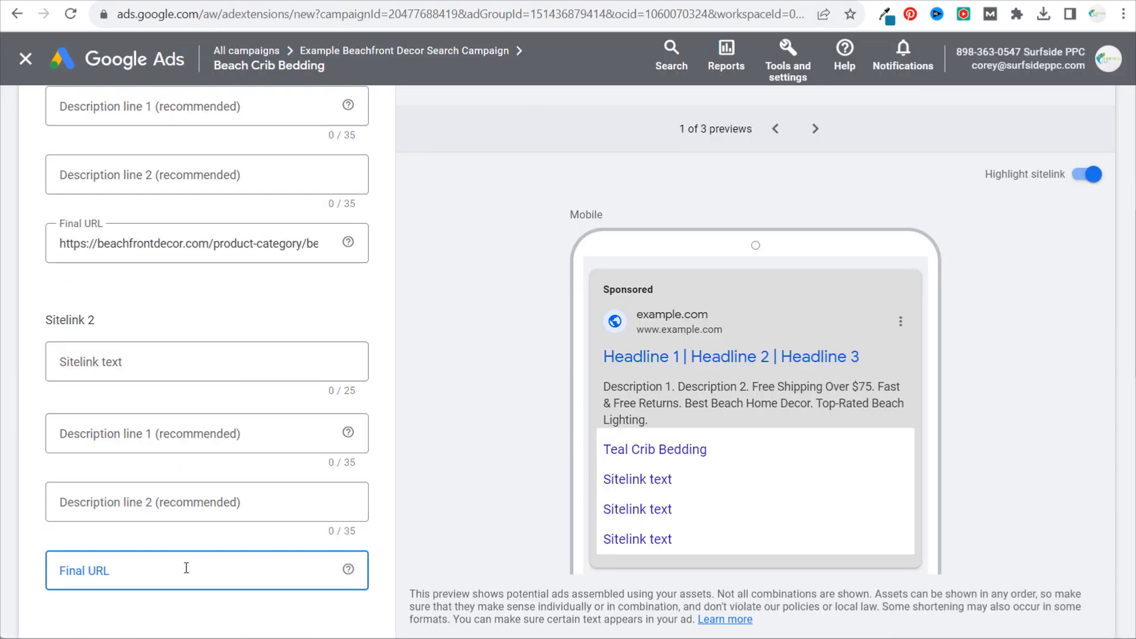
key(ctrl+v)
click(153, 359)
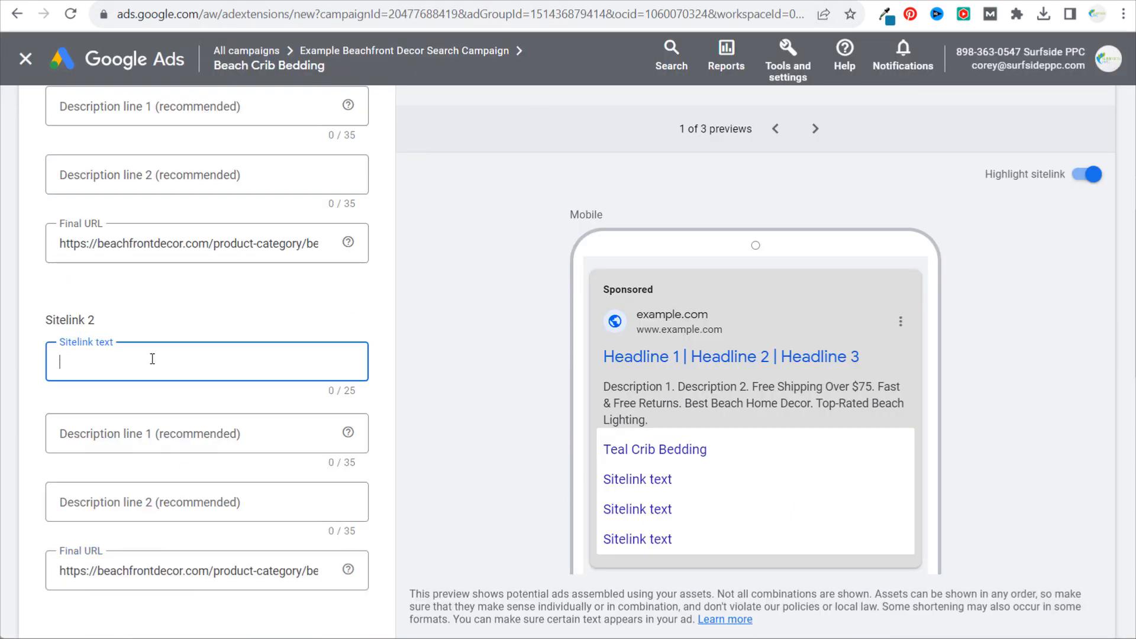
text(Mermaid Crib Bedding)
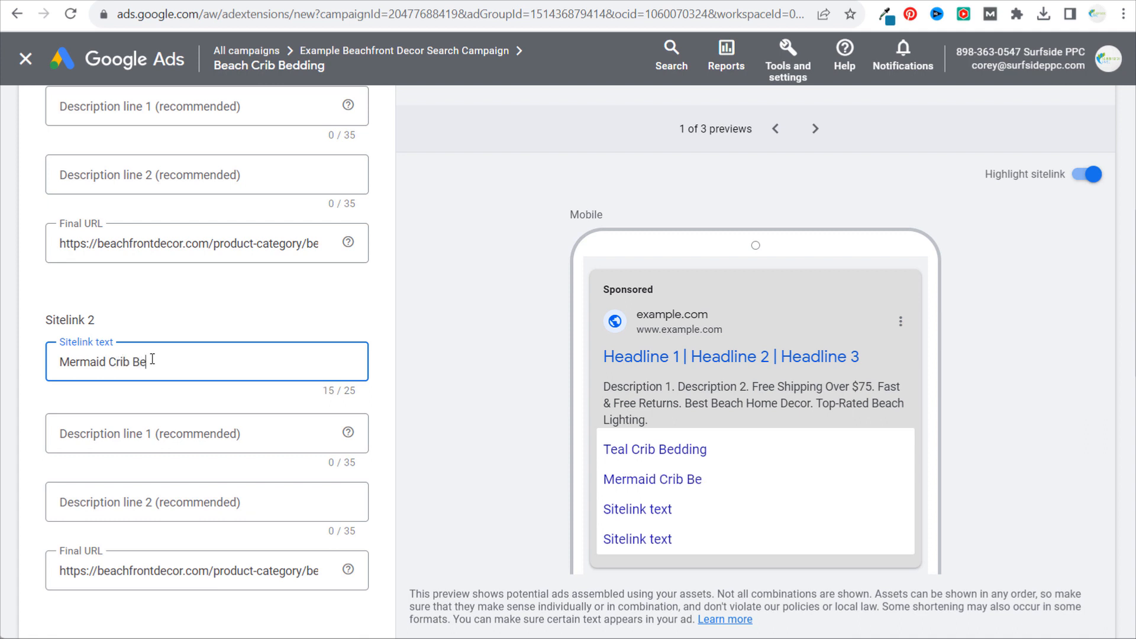
click(436, 306)
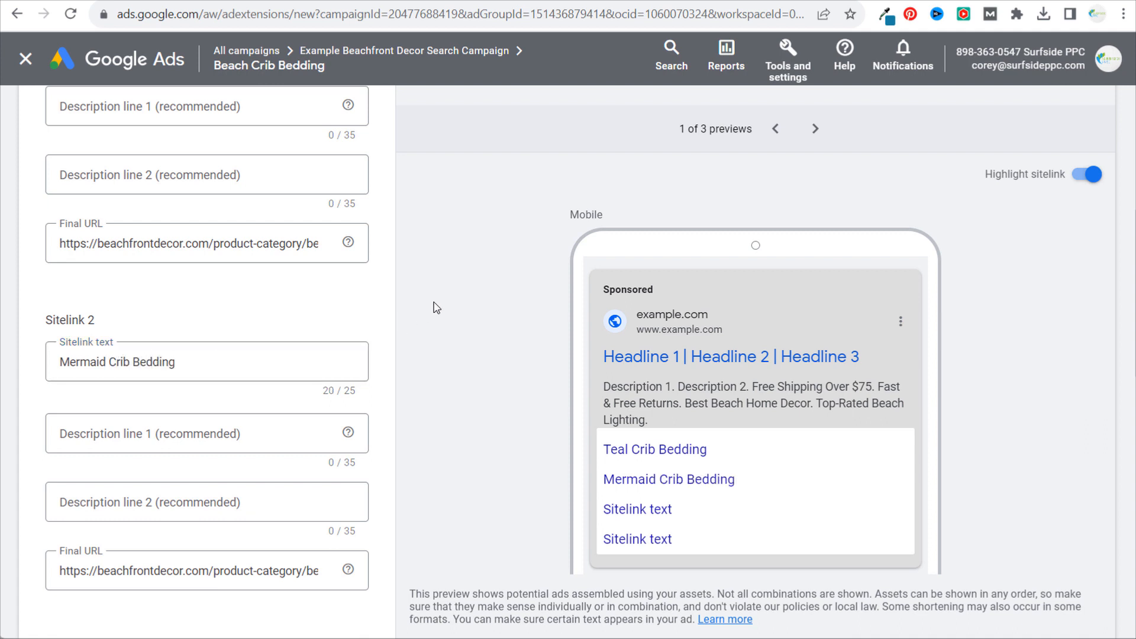
- Save the two new sitelinks to the Beach Crib Bedding ad group without adding descriptions
scroll(393, 380, down, 5)
scroll(208, 378, down, 10)
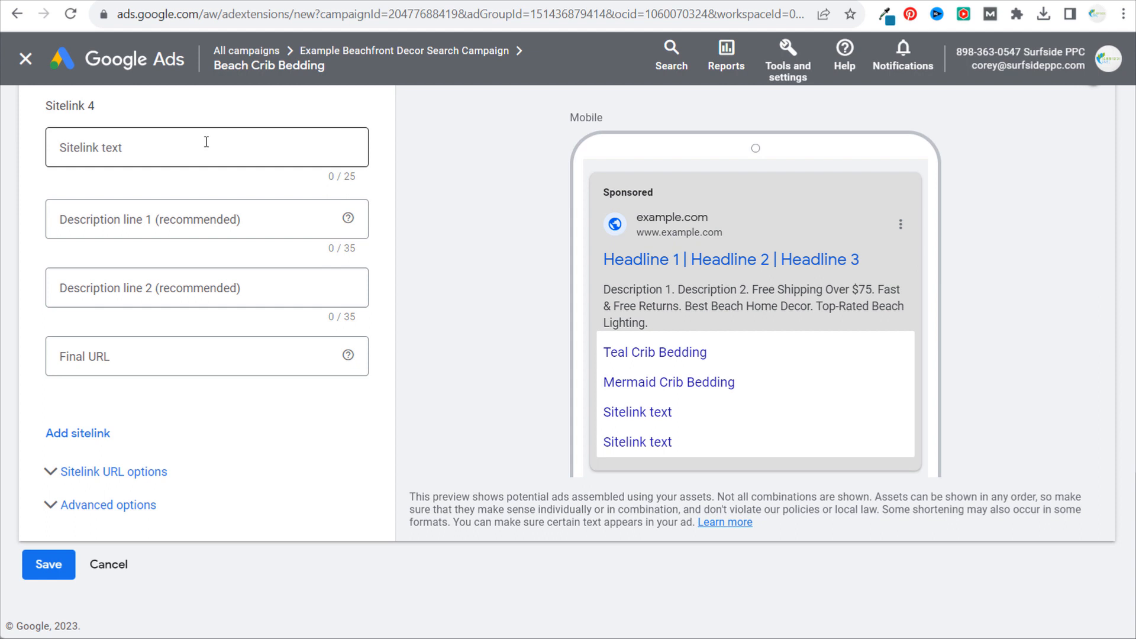
click(47, 565)
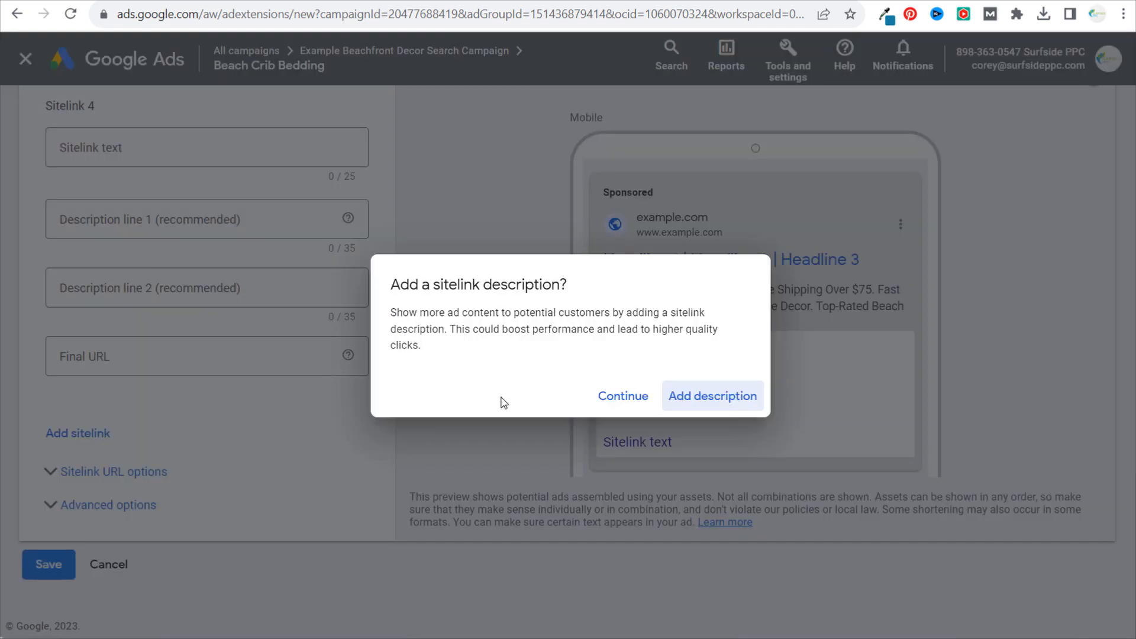
click(623, 396)
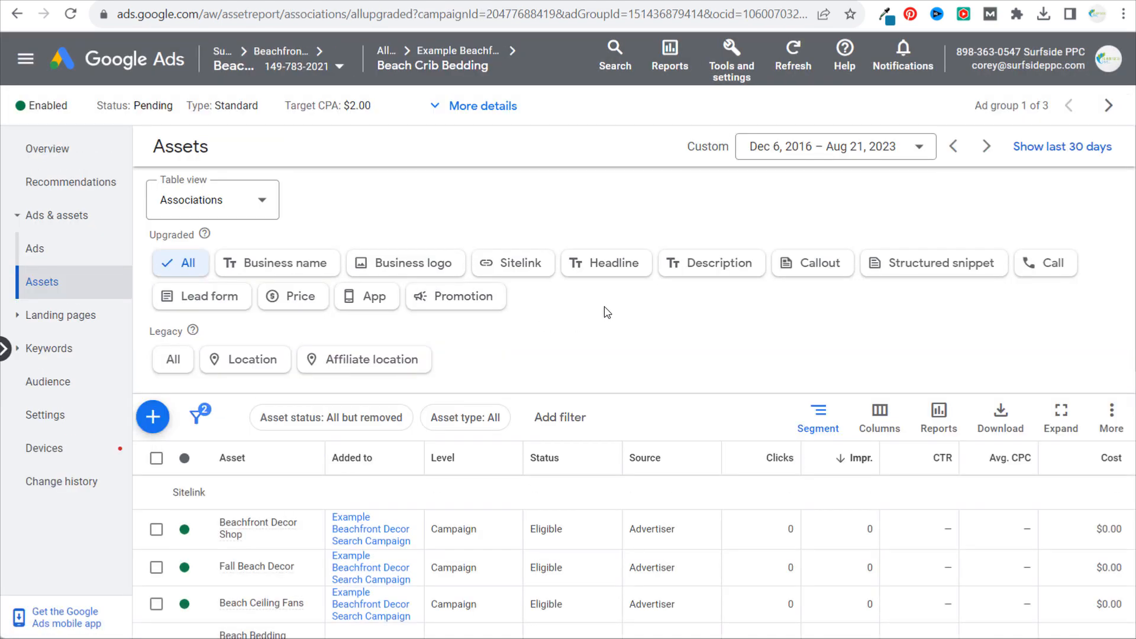
- Start new callout assets for the Beach Crib Bedding ad group with "Affordable Crib Bedding" as callout text 1
click(816, 271)
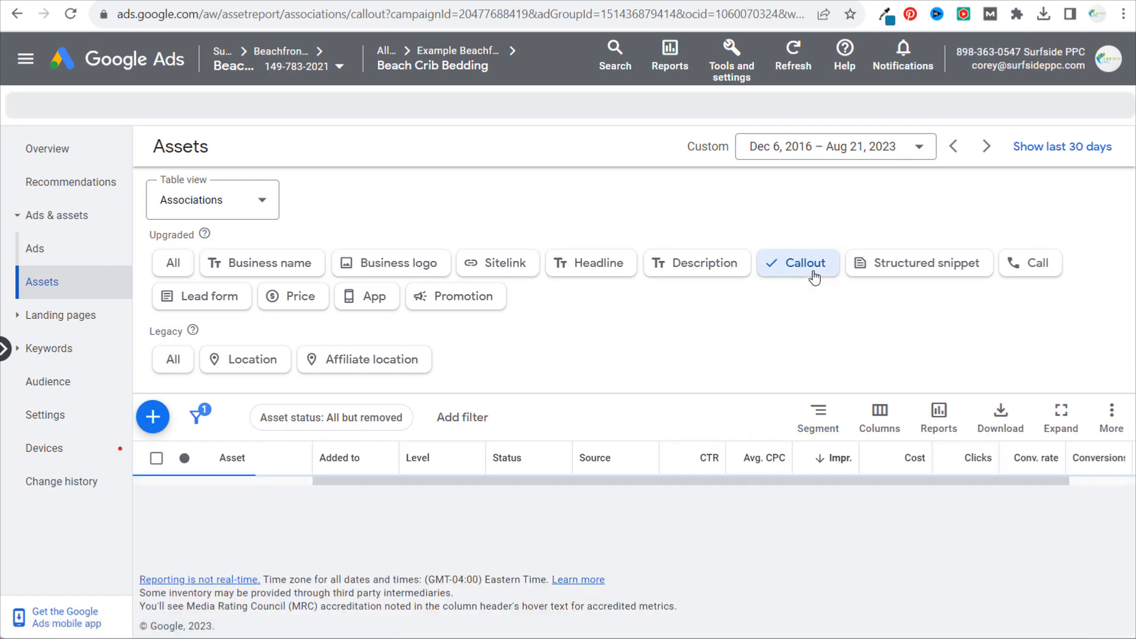
click(153, 416)
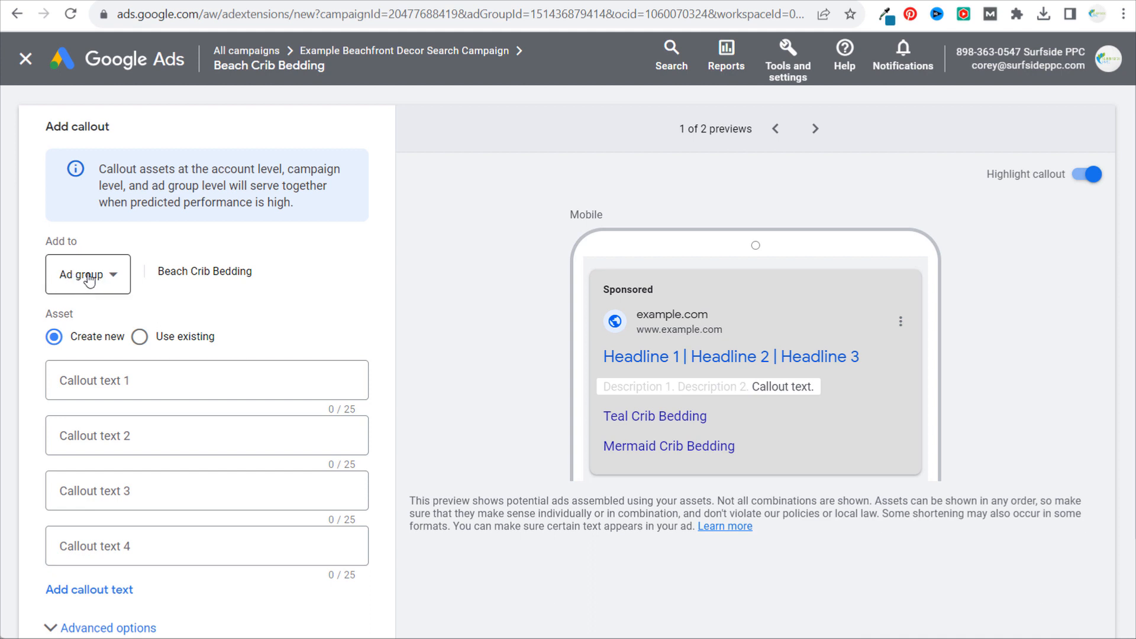
click(182, 386)
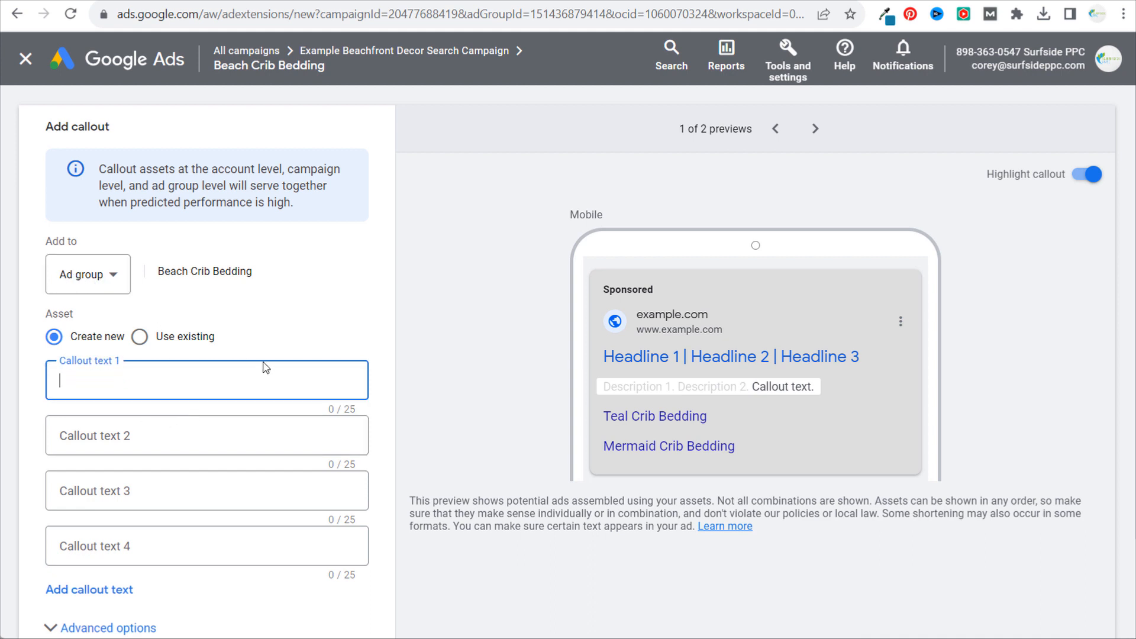
text(Best Prices o)
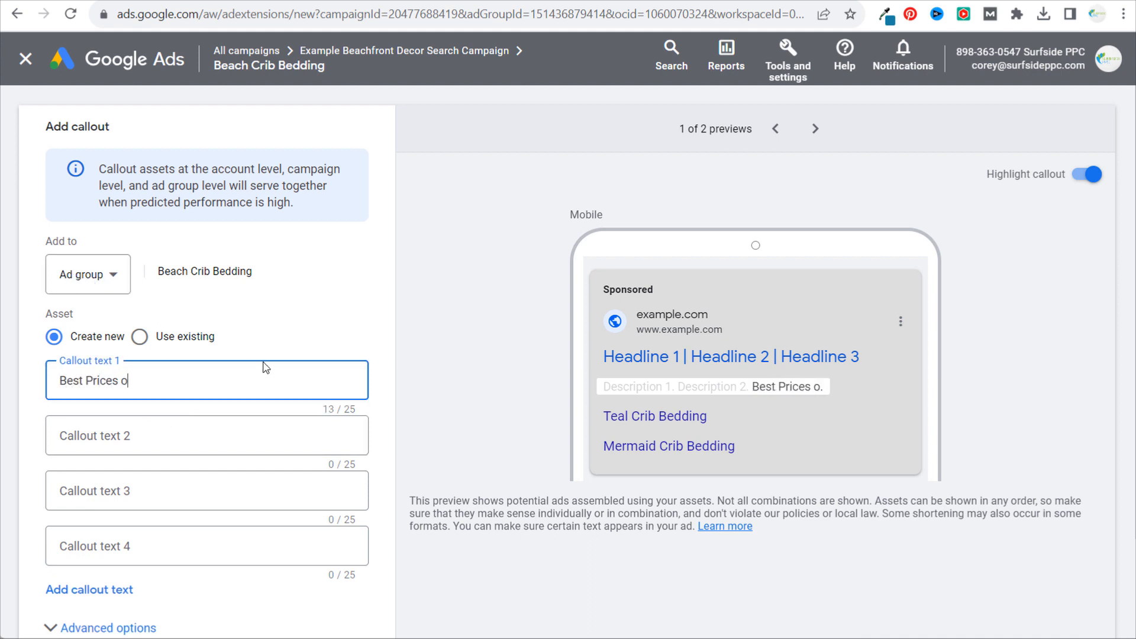
text(n Crib Bedding)
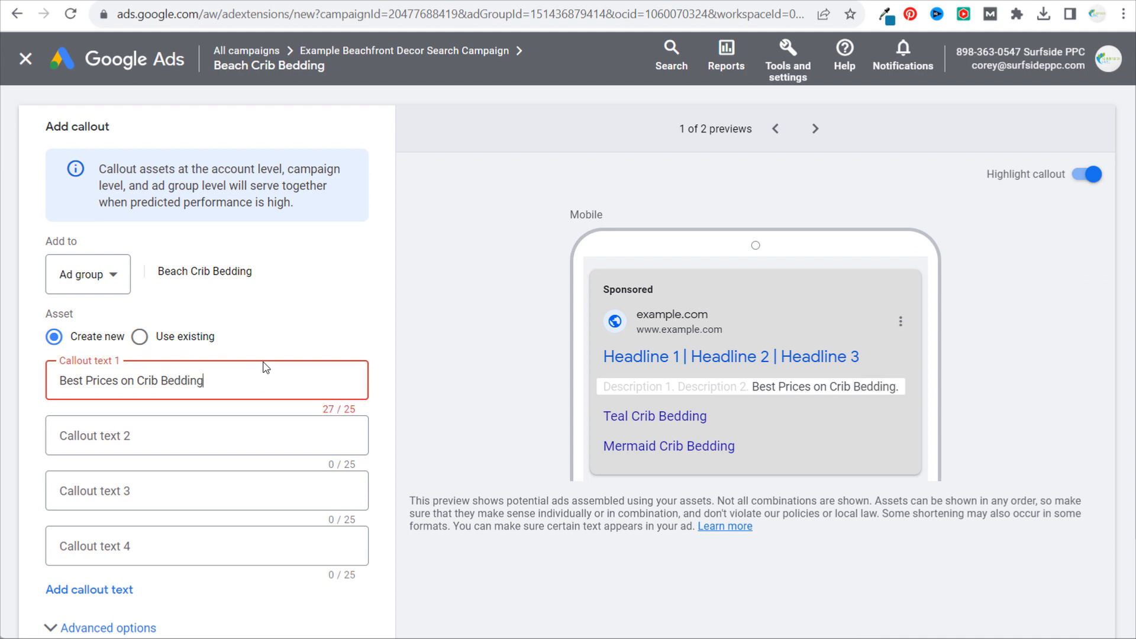
drag(266, 367, 26, 388)
text(Affordable C)
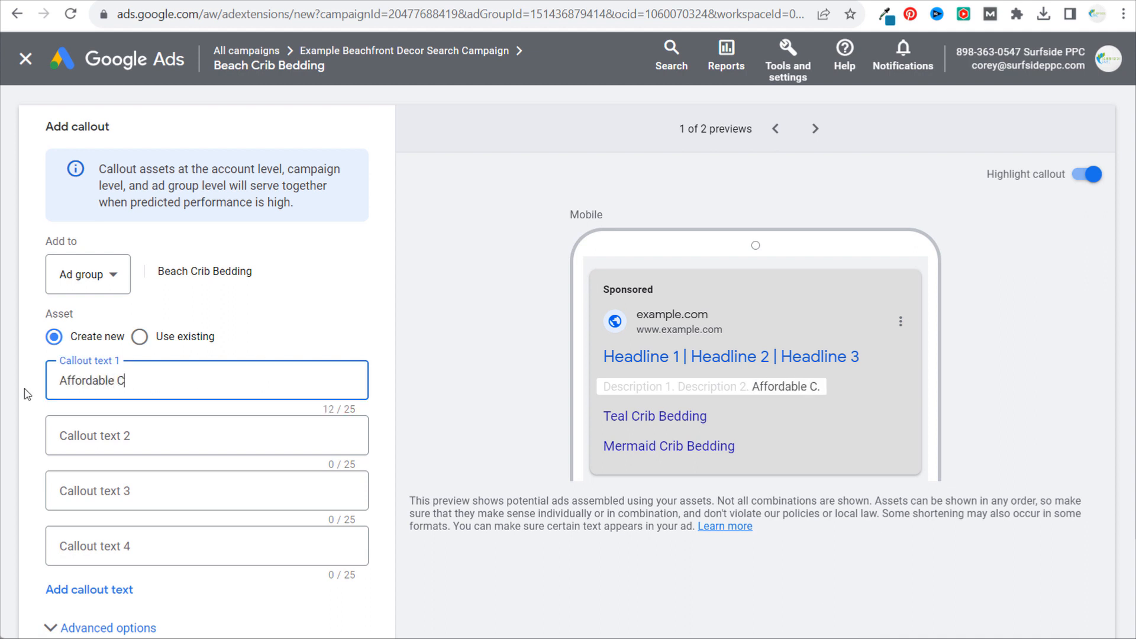
text(rib Bedding)
- Set callout text 2 to "100+ Crib Bedding Sets" and callout text 3 to "Fast & Free Shipping"
key(Tab)
text(100+ C)
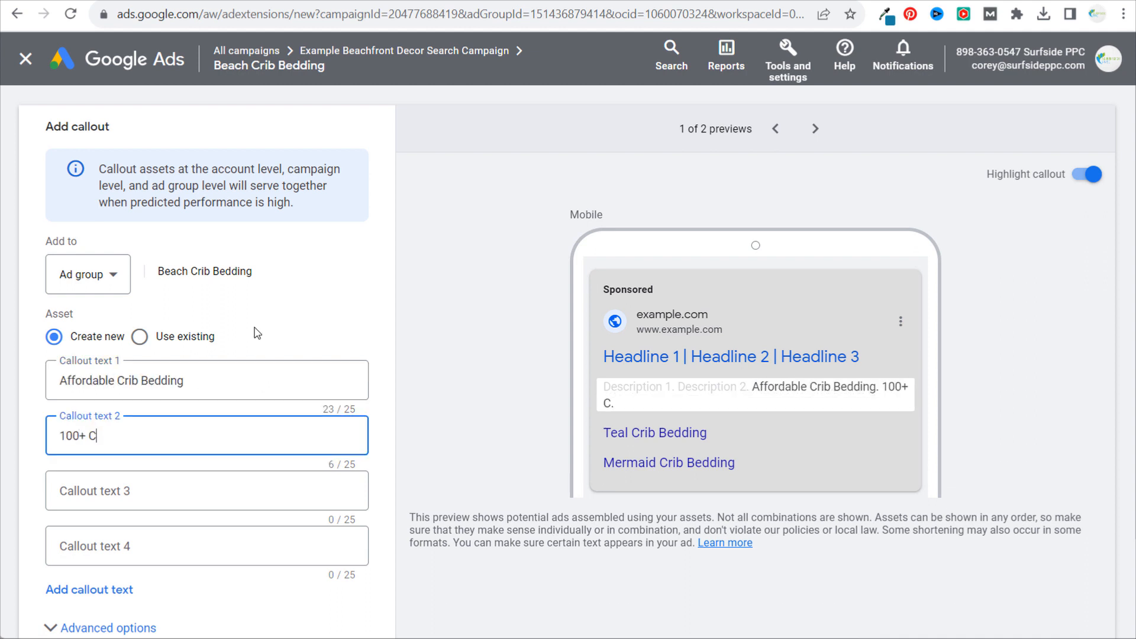
text(rib Bedding Sets)
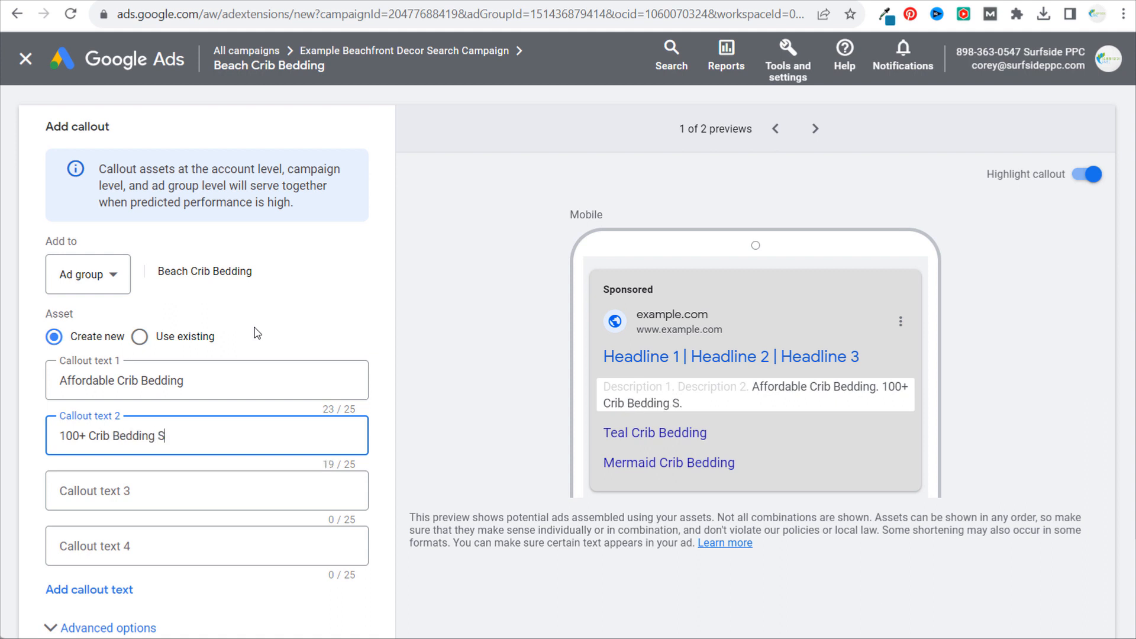
click(544, 405)
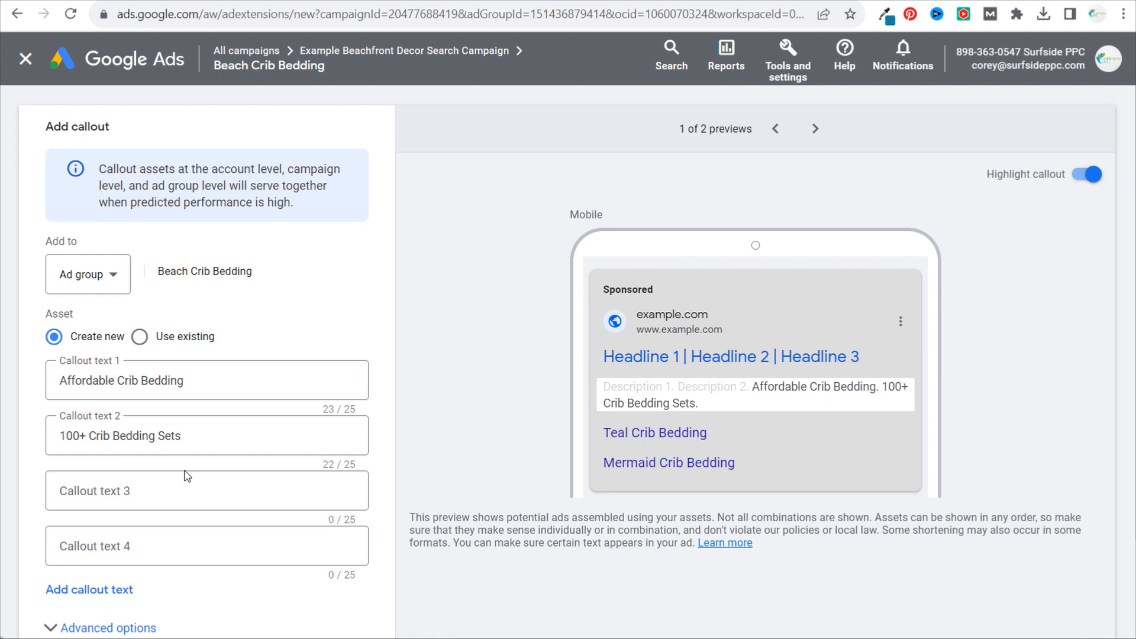
click(147, 490)
text(Fas)
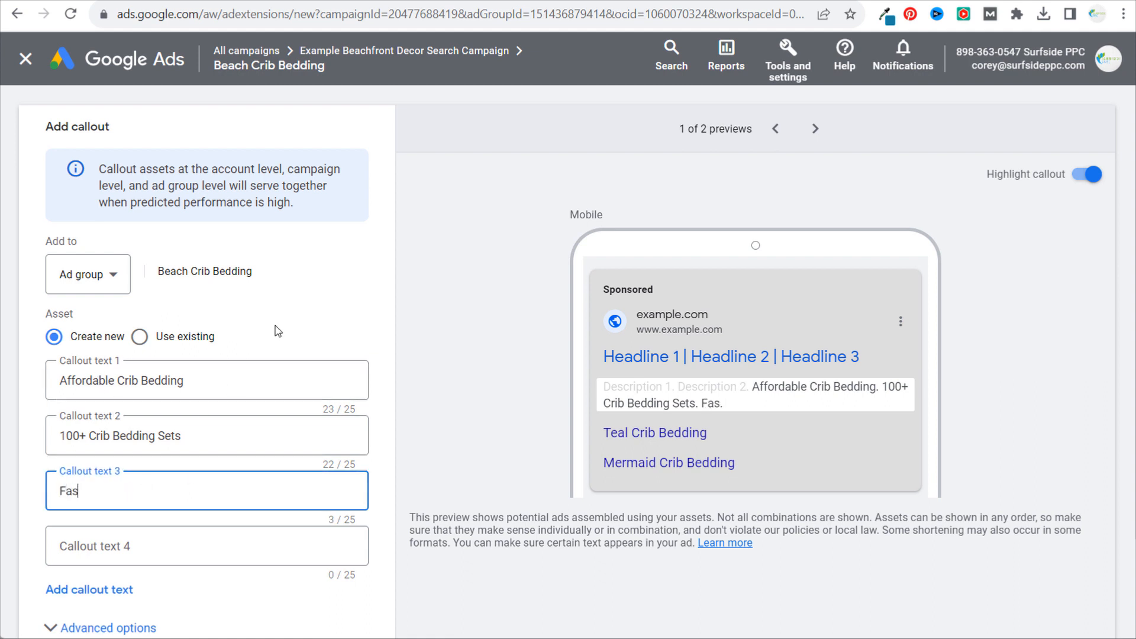
text(t & Free Shipping)
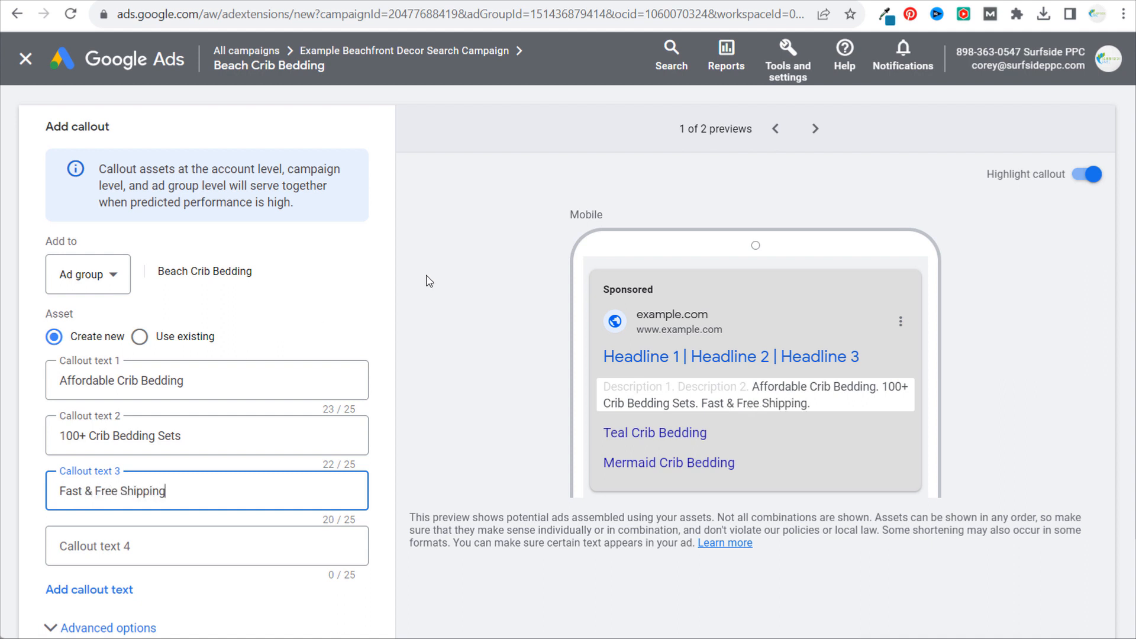
- Review the three callout texts and save them to the Beach Crib Bedding ad group
drag(223, 487, 154, 461)
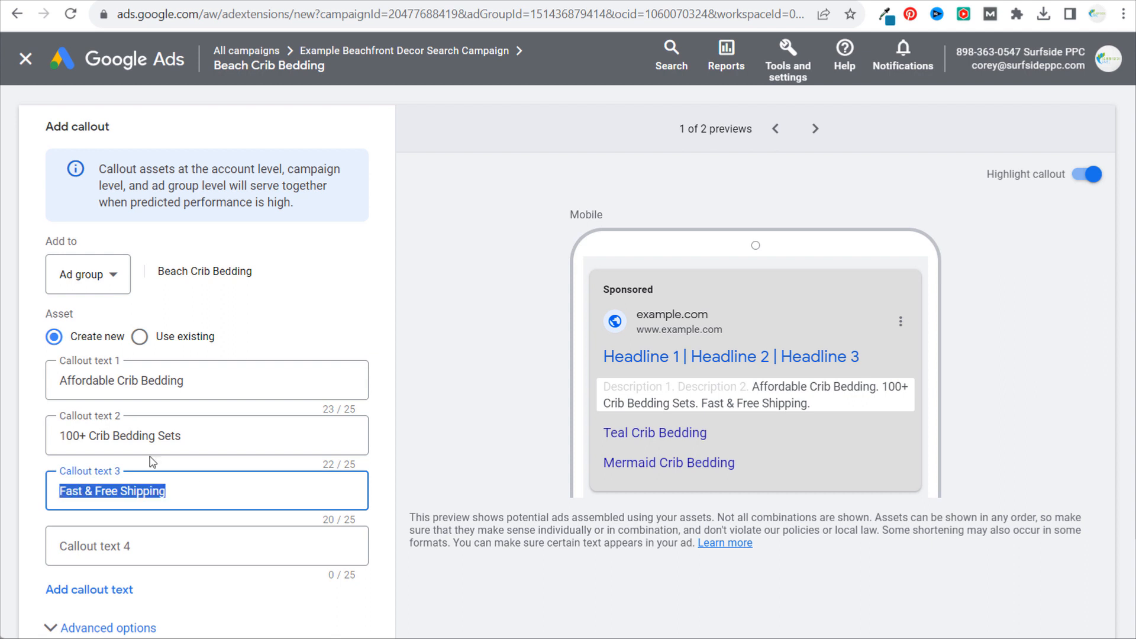
drag(221, 443, 35, 436)
drag(228, 389, 3, 381)
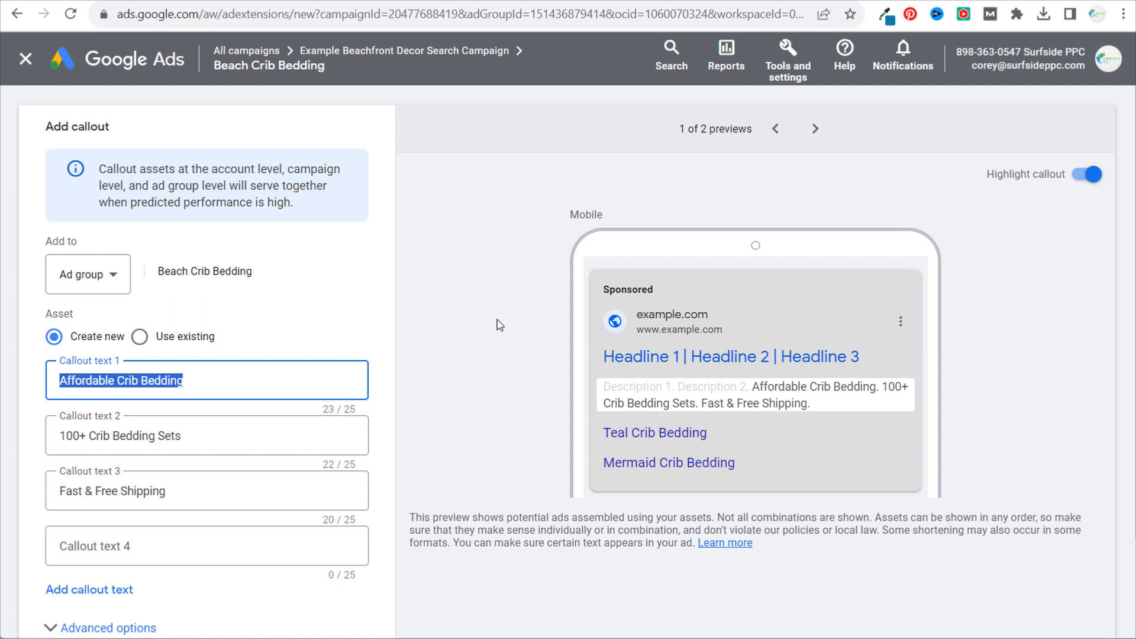
scroll(453, 409, down, 2)
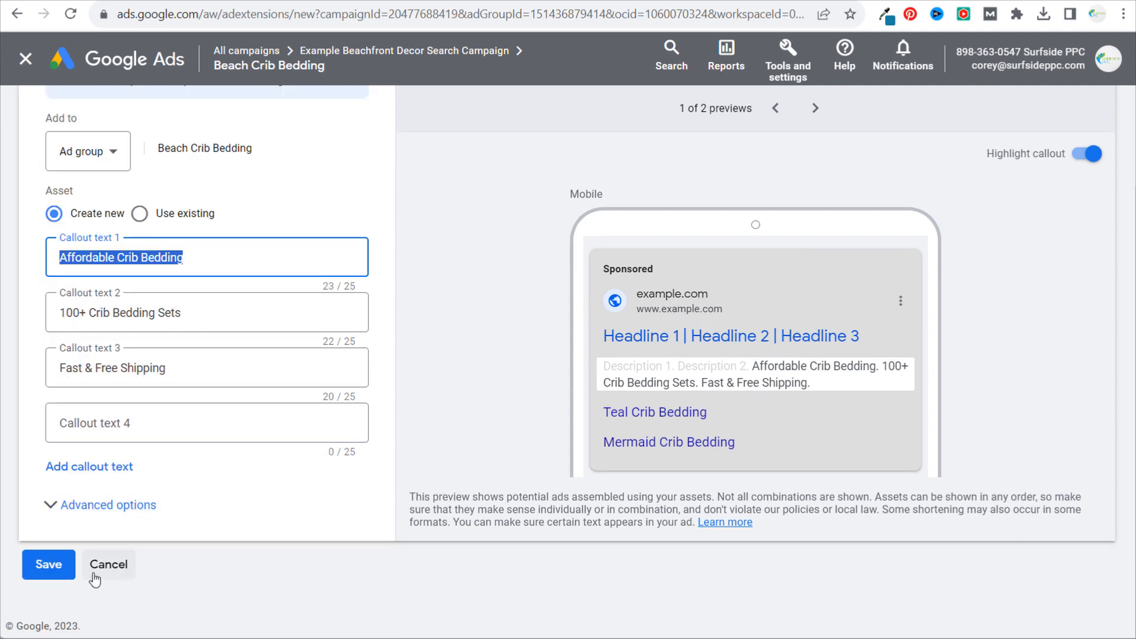
click(48, 566)
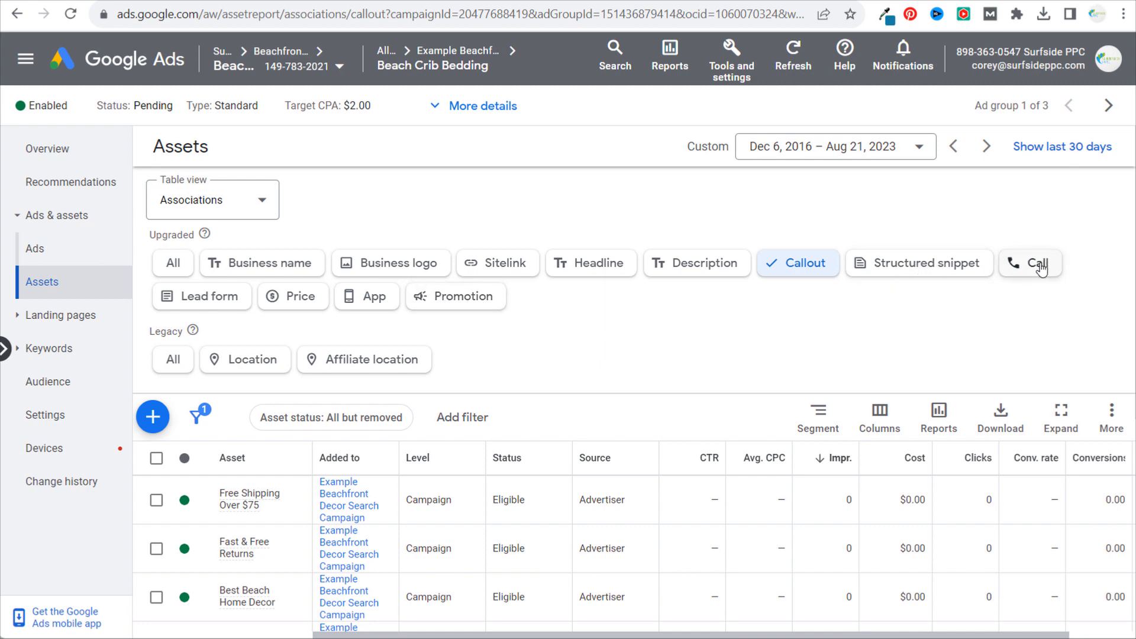
- Start a new structured snippet asset for the Beach Crib Bedding ad group with the English header type Styles
click(924, 262)
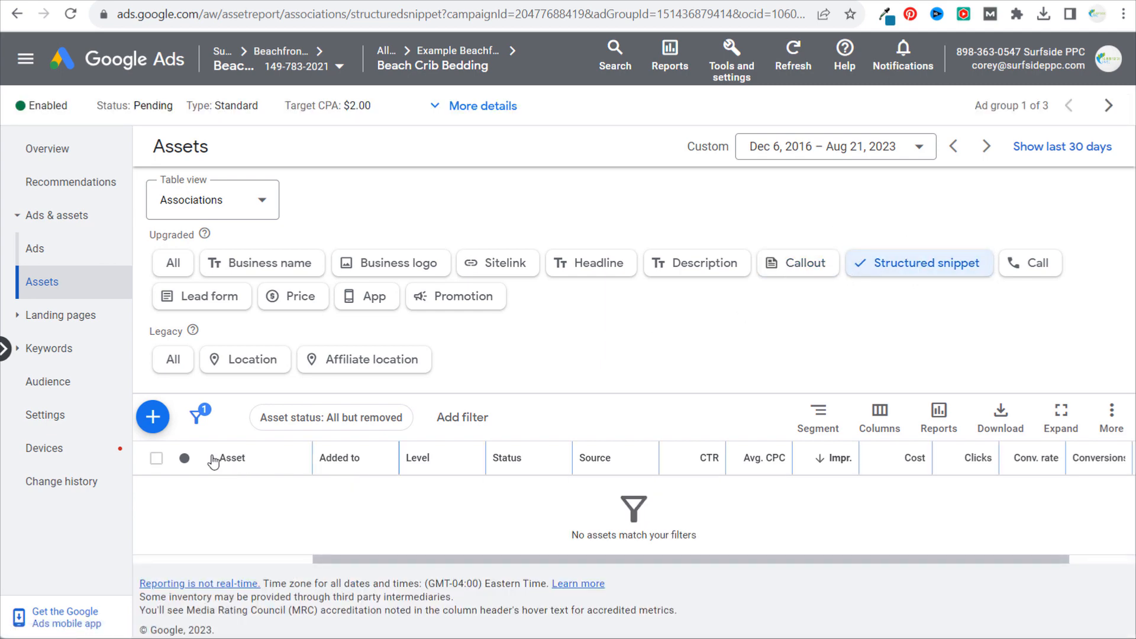
click(152, 419)
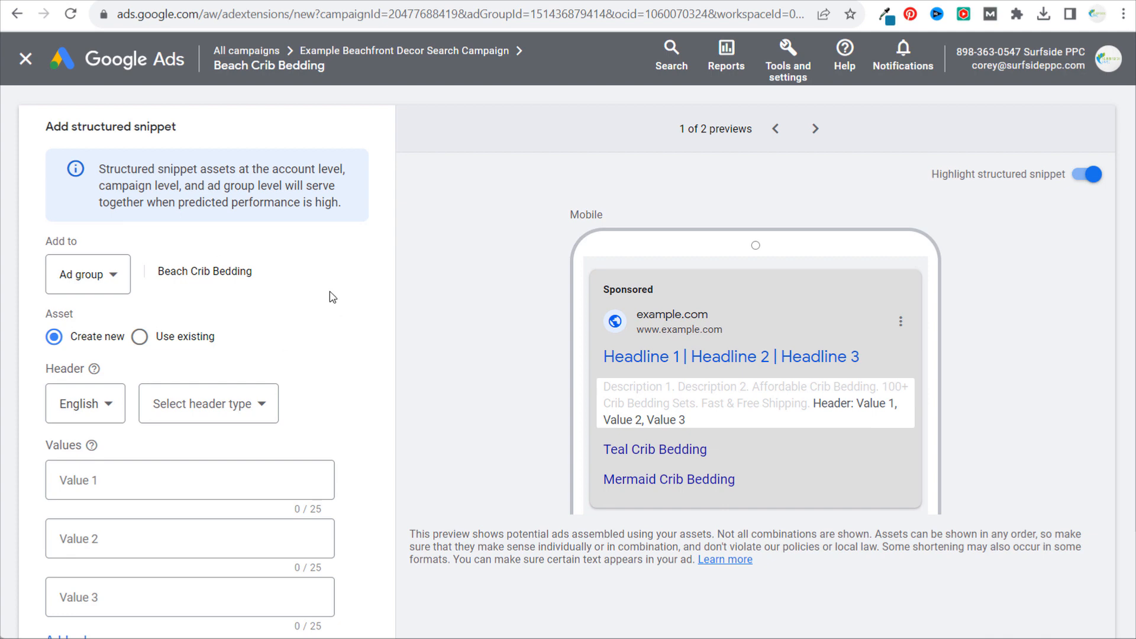
scroll(329, 291, down, 2)
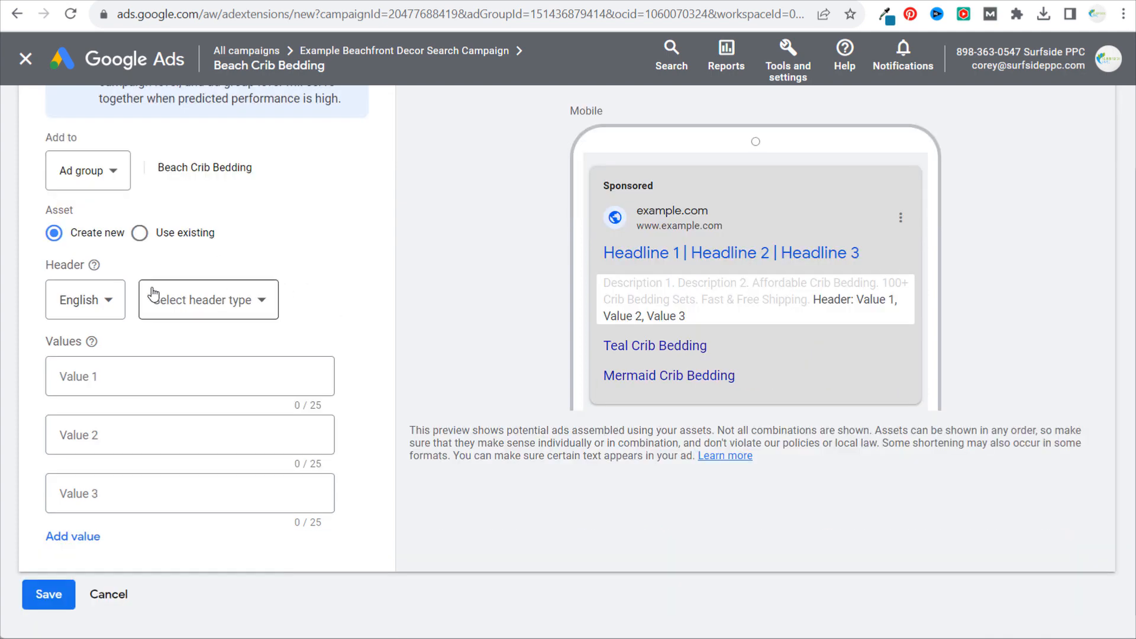
click(209, 300)
scroll(249, 417, down, 3)
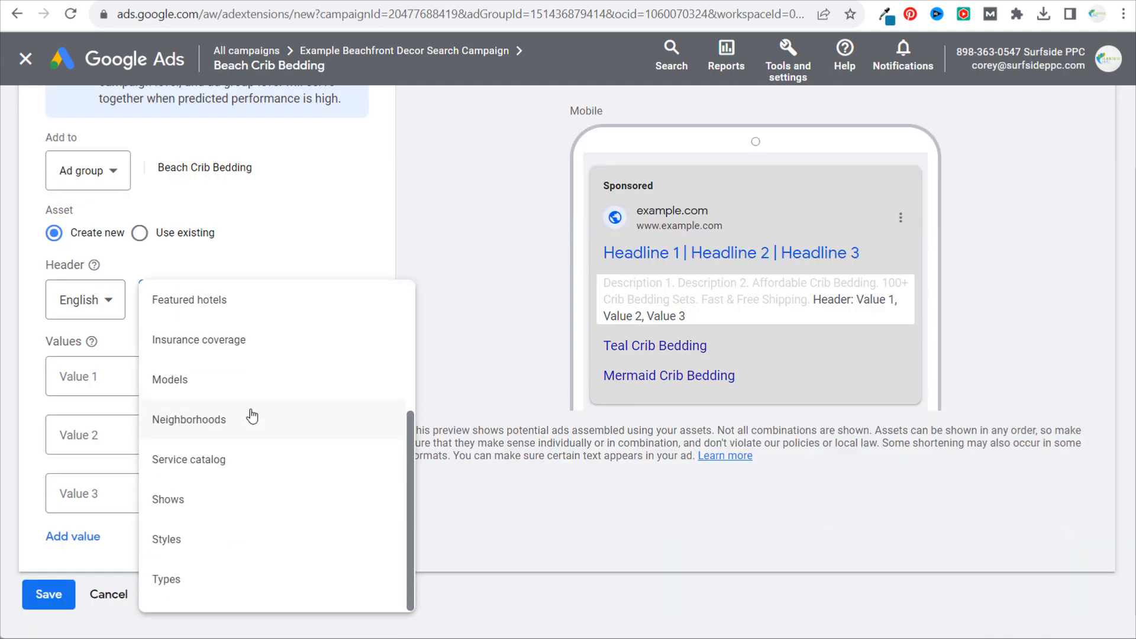
click(224, 541)
- Fill the structured snippet values with Nautical, Seashell and Mermaid, and discard the asset without saving
click(207, 372)
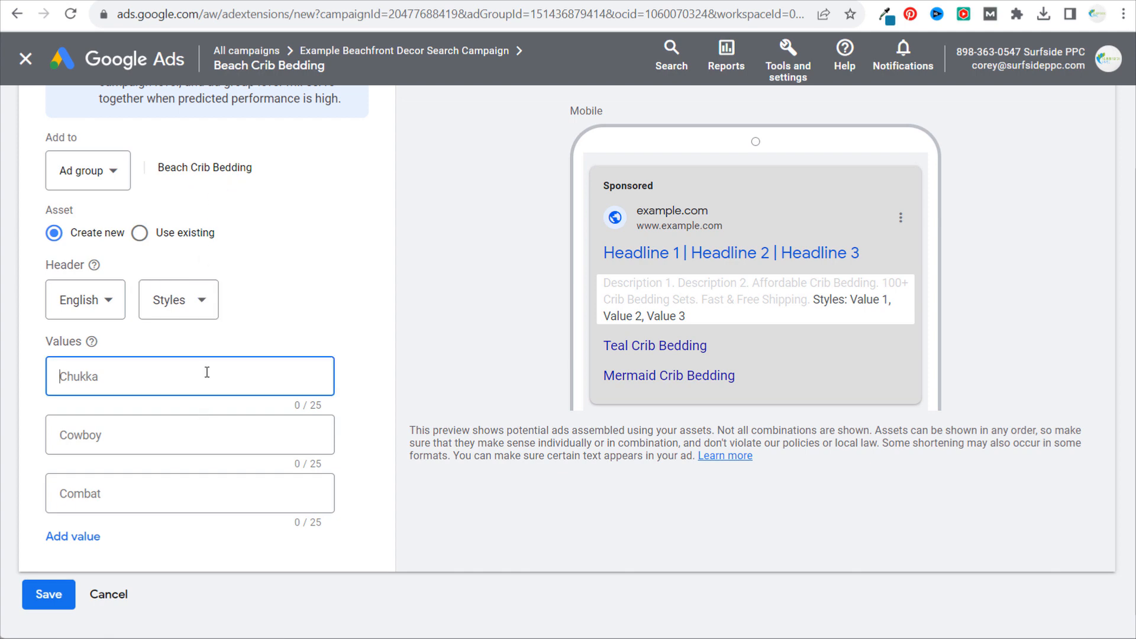
text(Nautical)
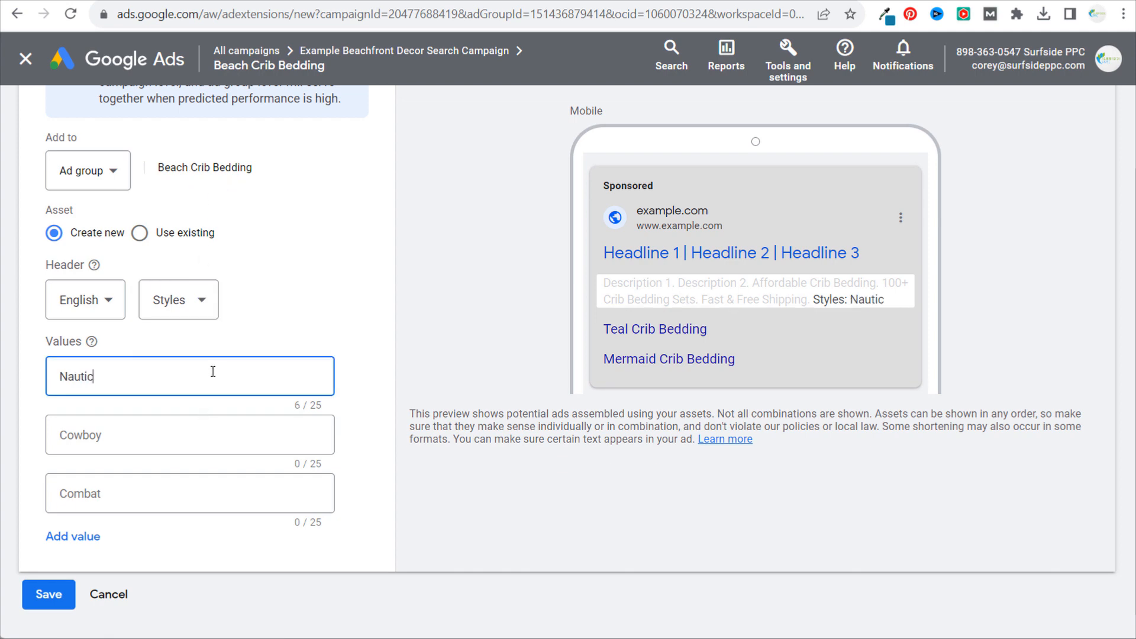
key(Tab)
text(Seashell)
key(Tab)
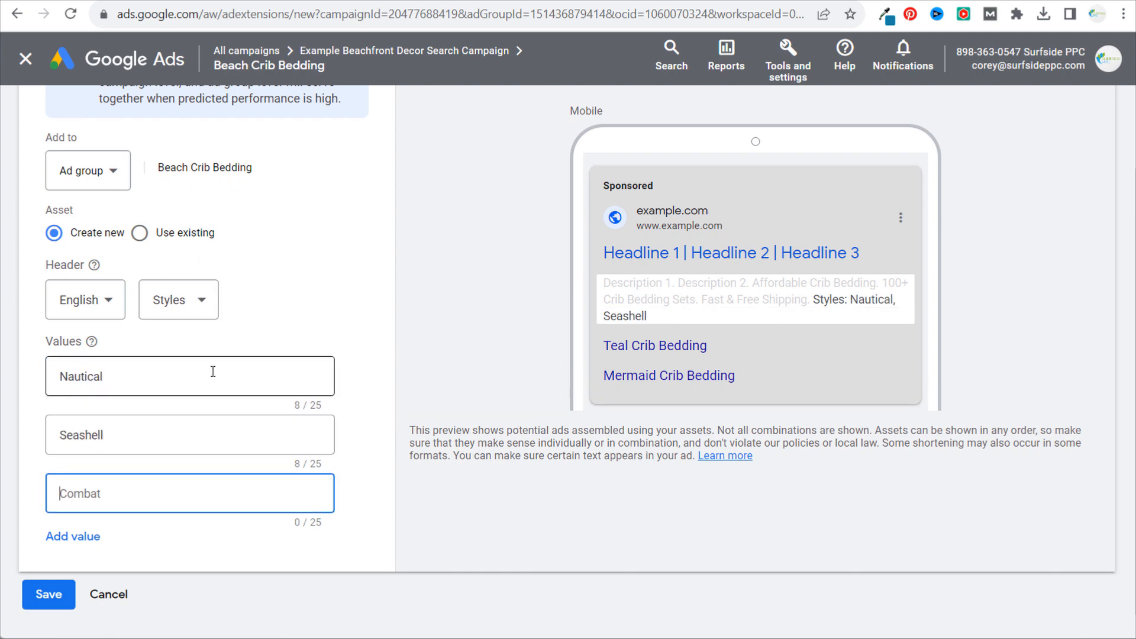
text(Mermaid)
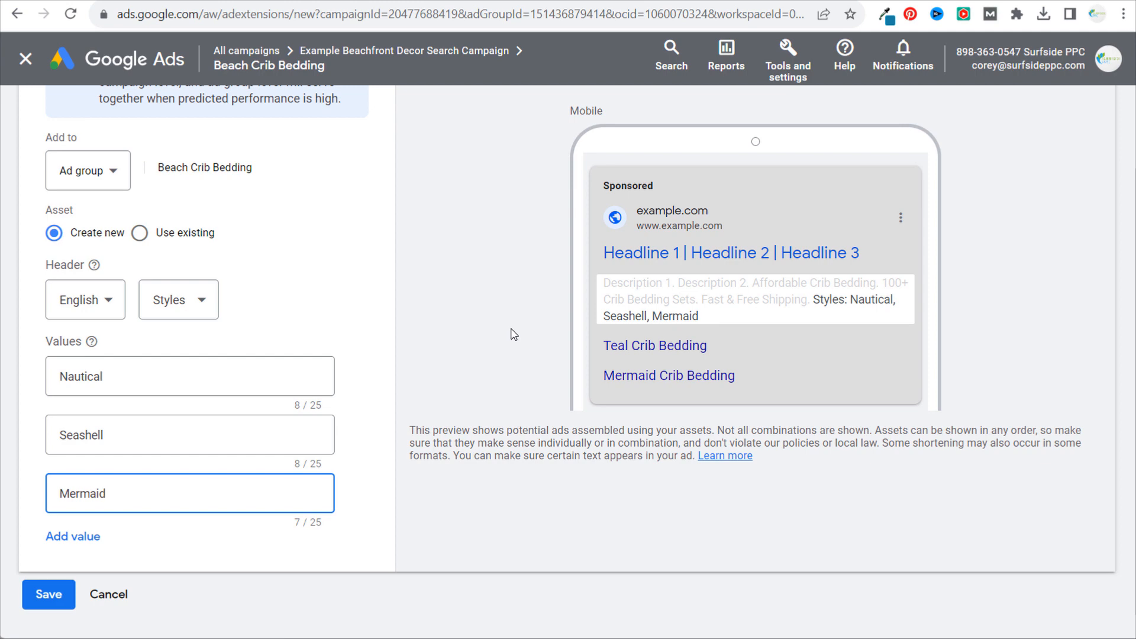
click(109, 594)
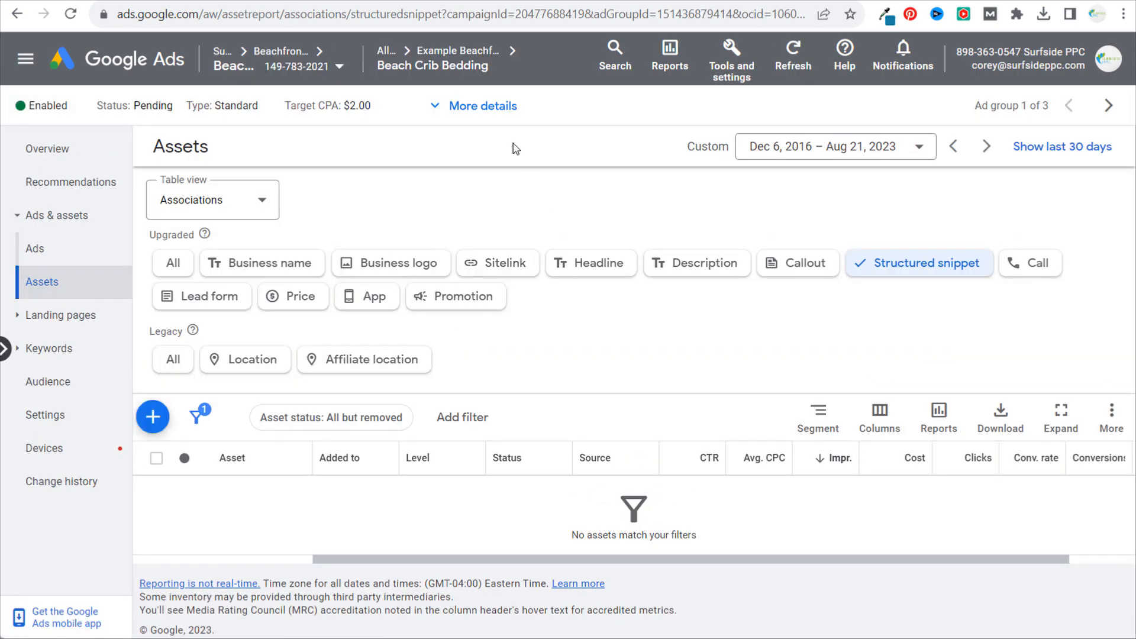
- Return to the campaign's ad group list and open the Beach Crib Bedding ad group to view its search keywords
click(454, 57)
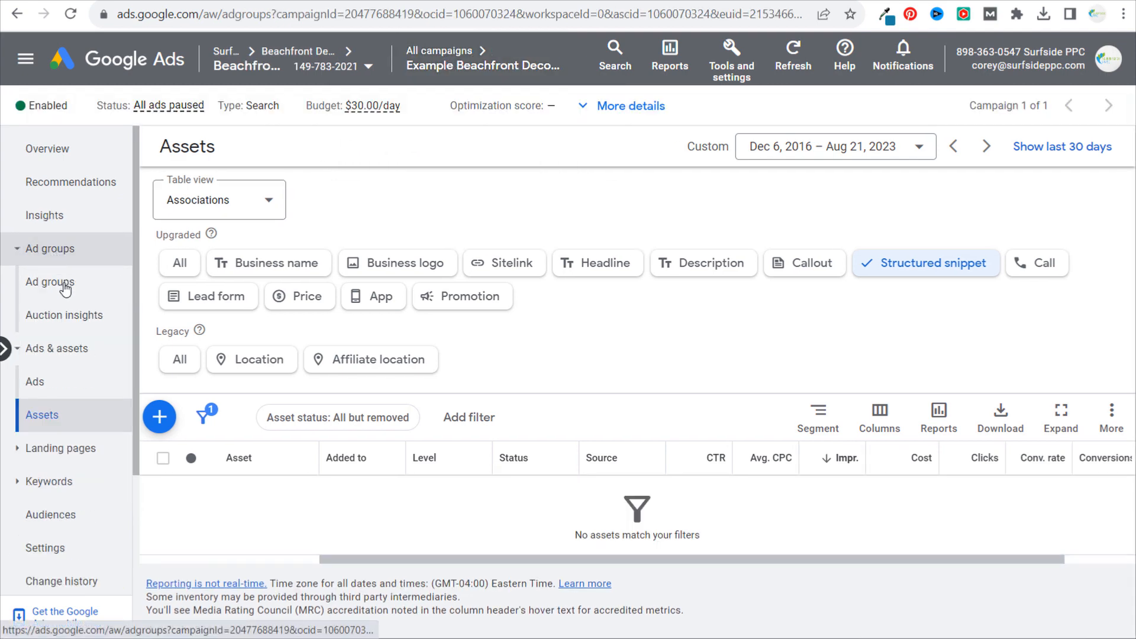
click(59, 285)
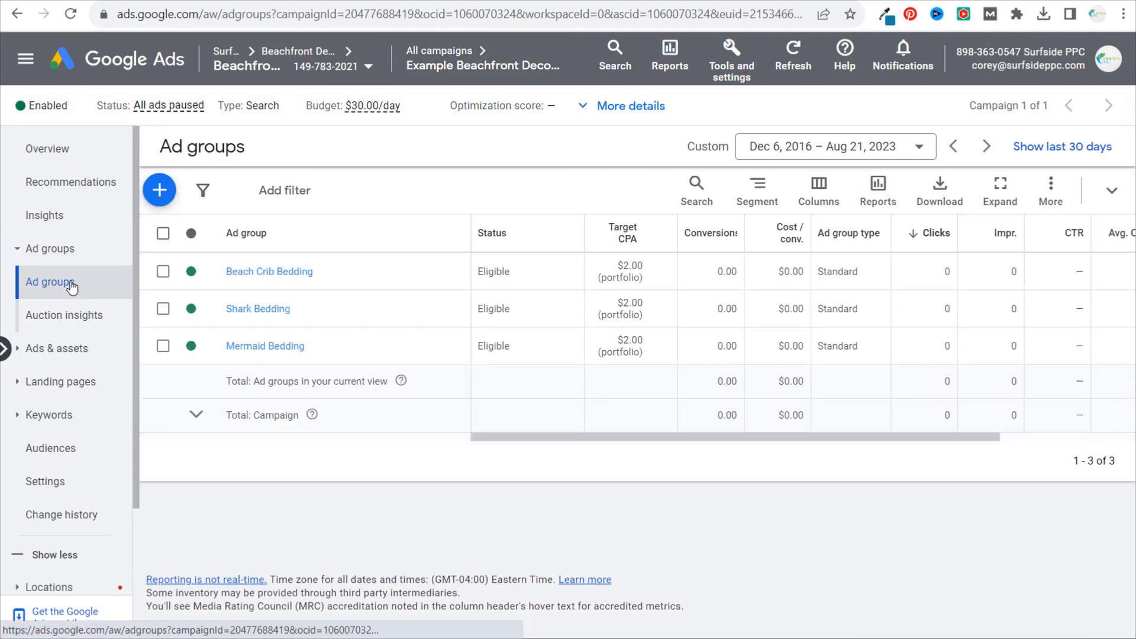
click(264, 274)
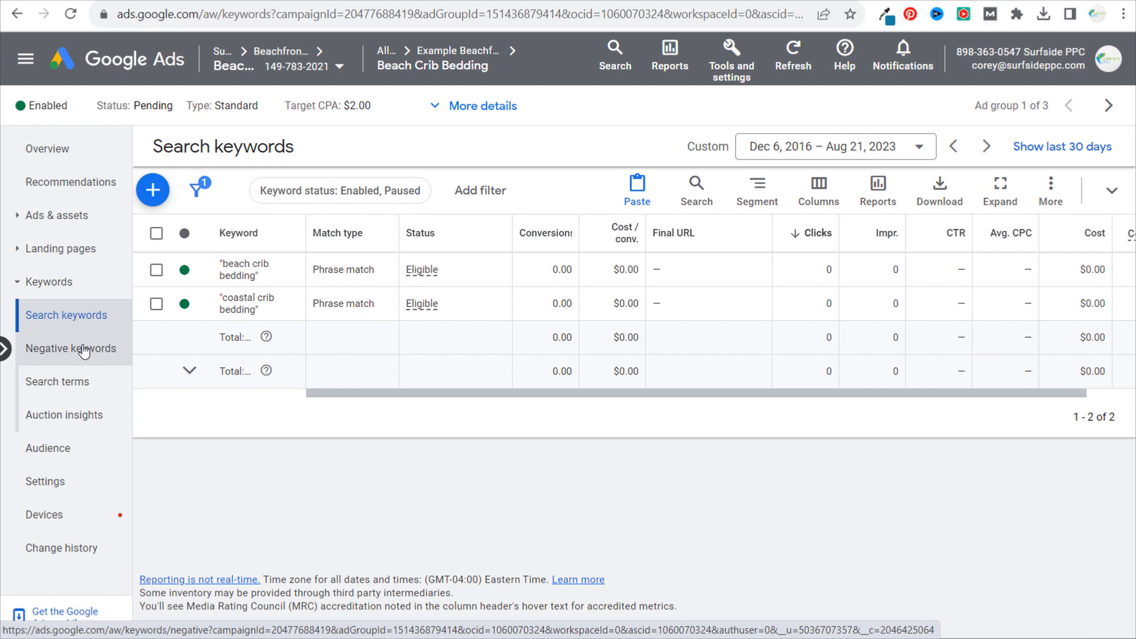
click(61, 286)
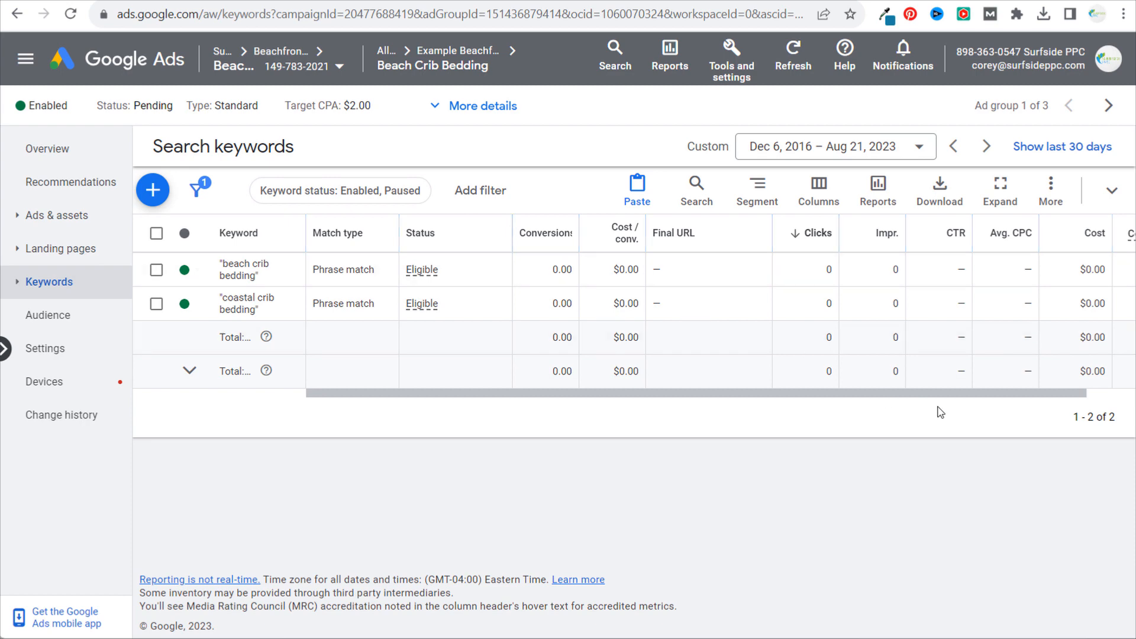
click(934, 638)
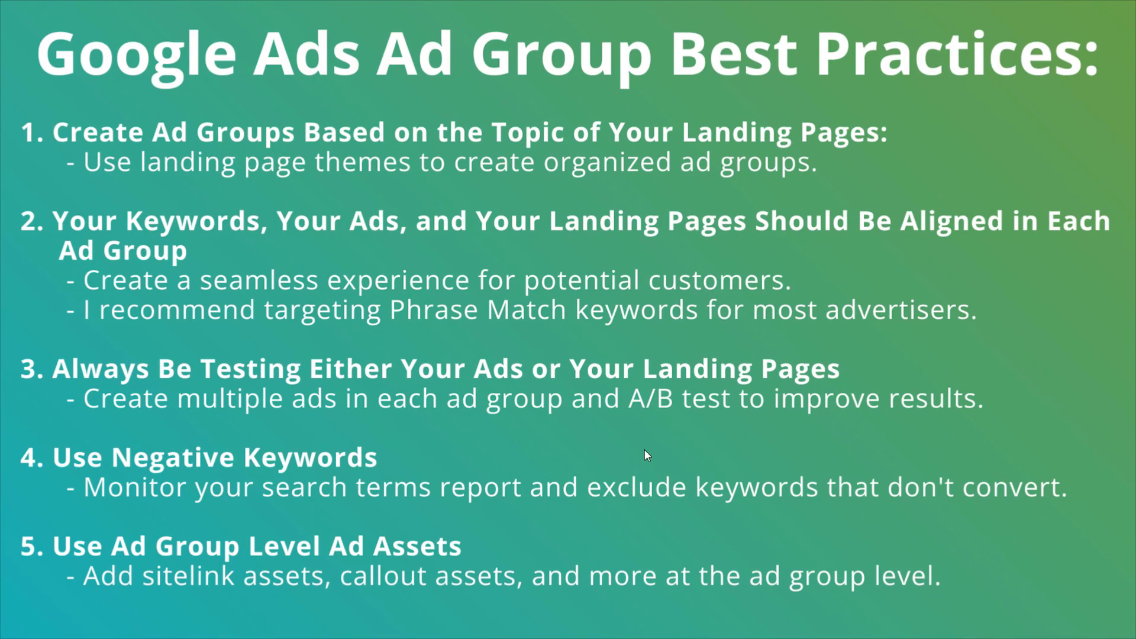